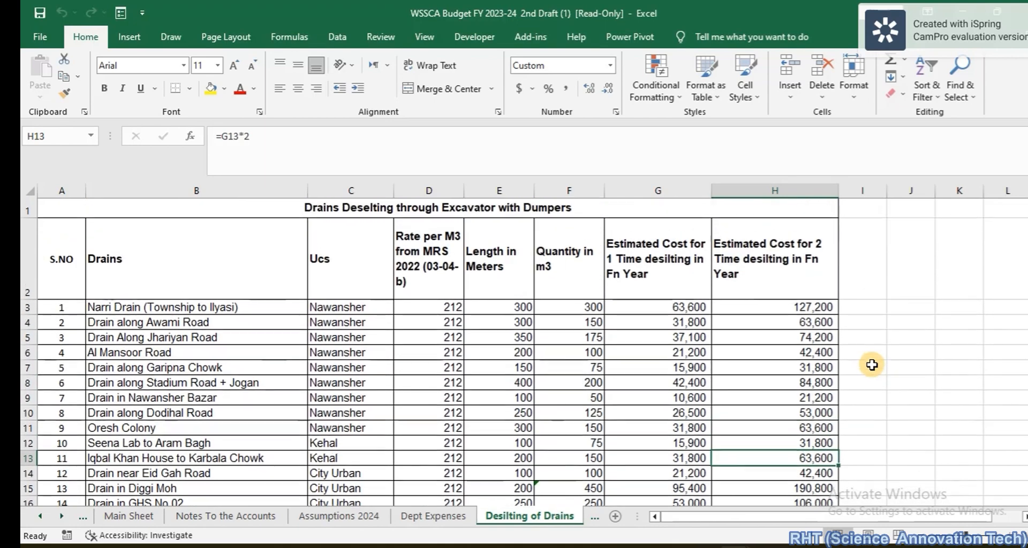
Copy the Desilting of Drains sheet into the count if.xlsx workbook, placing the copy before Sheet1.
scroll(872, 365, "down", 2)
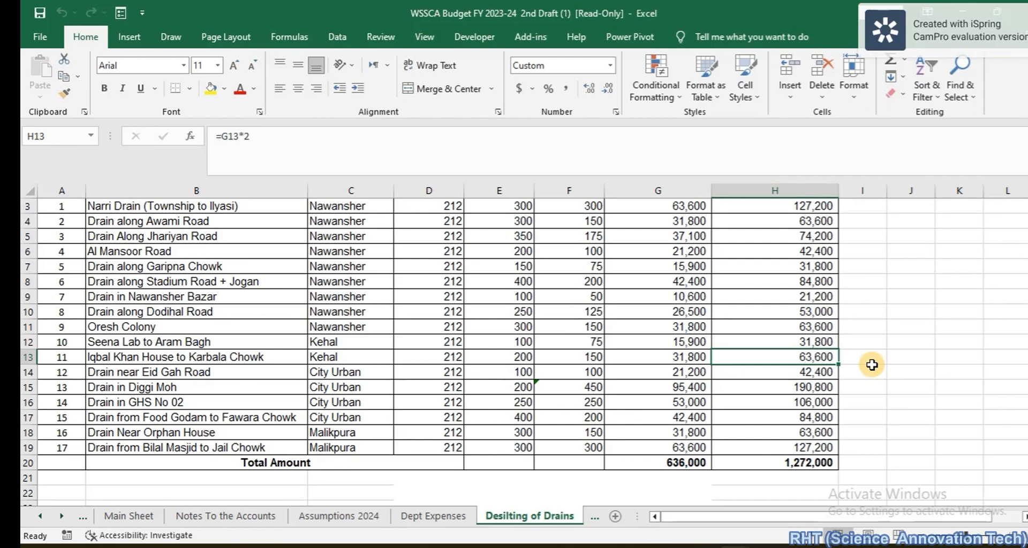
mouse_move(744, 545)
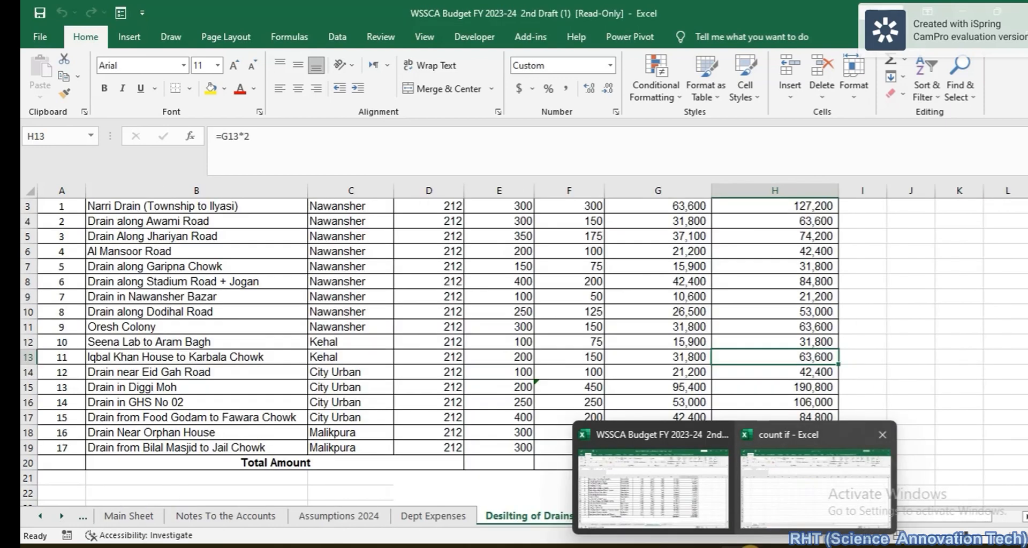
left_click(786, 496)
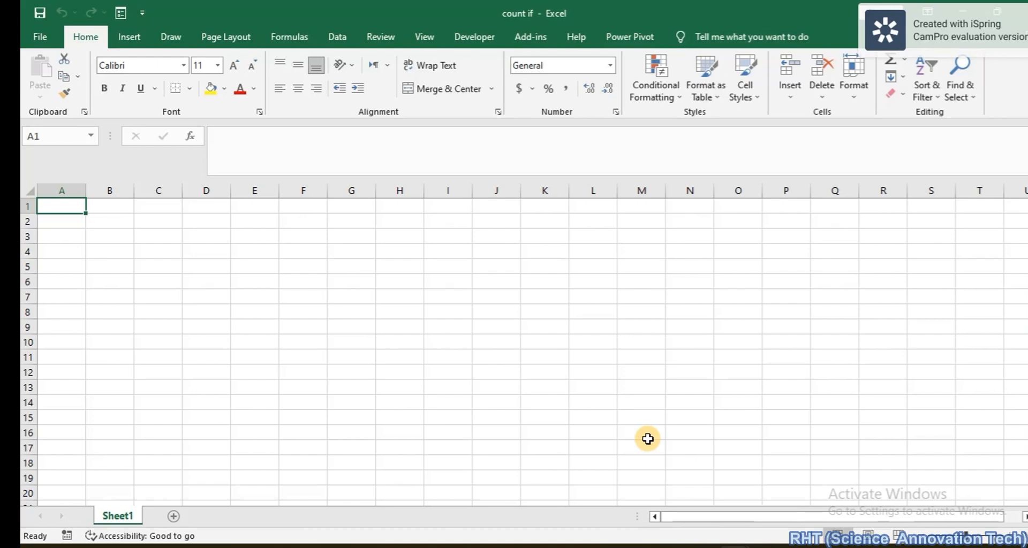
key("alt+Tab")
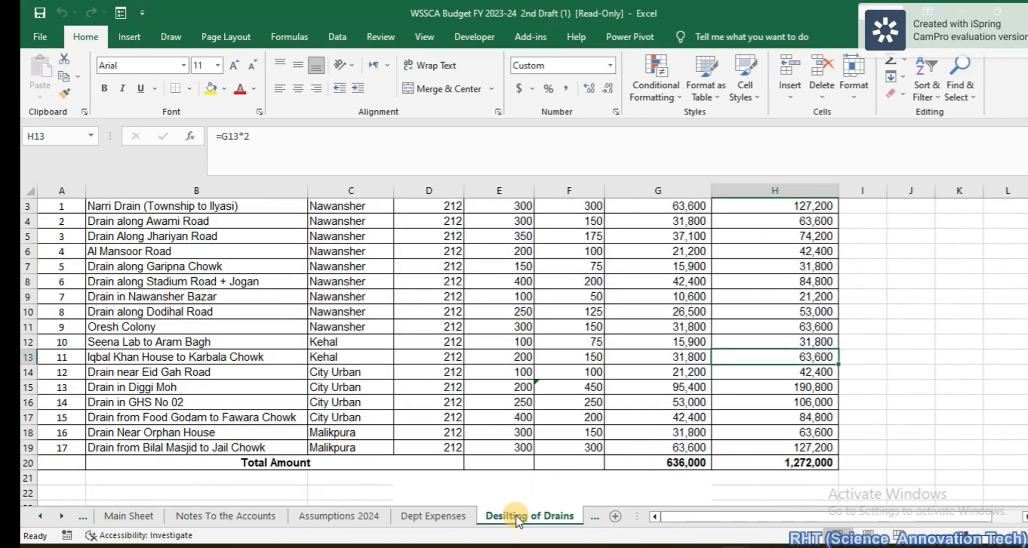
scroll(522, 487, "up", 2)
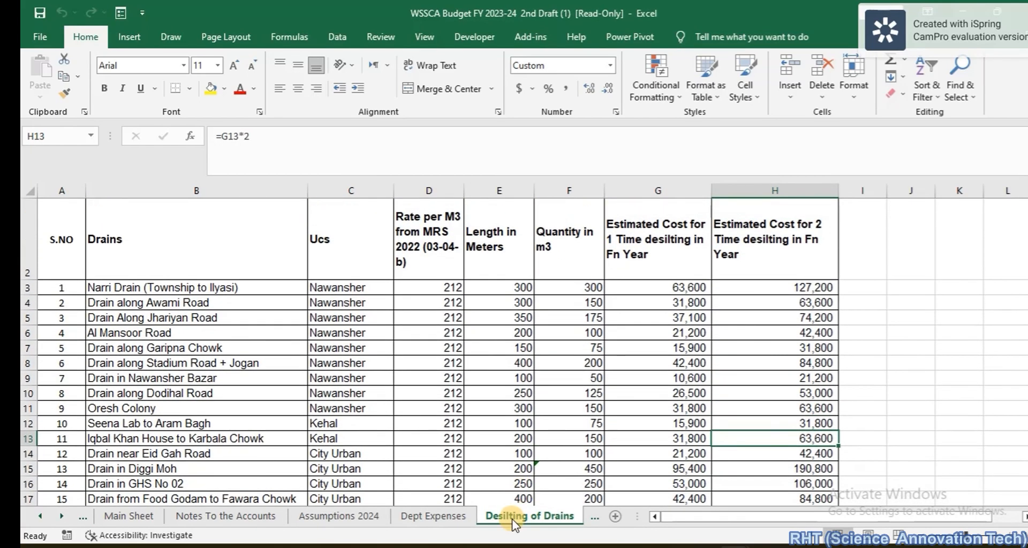
right_click(514, 518)
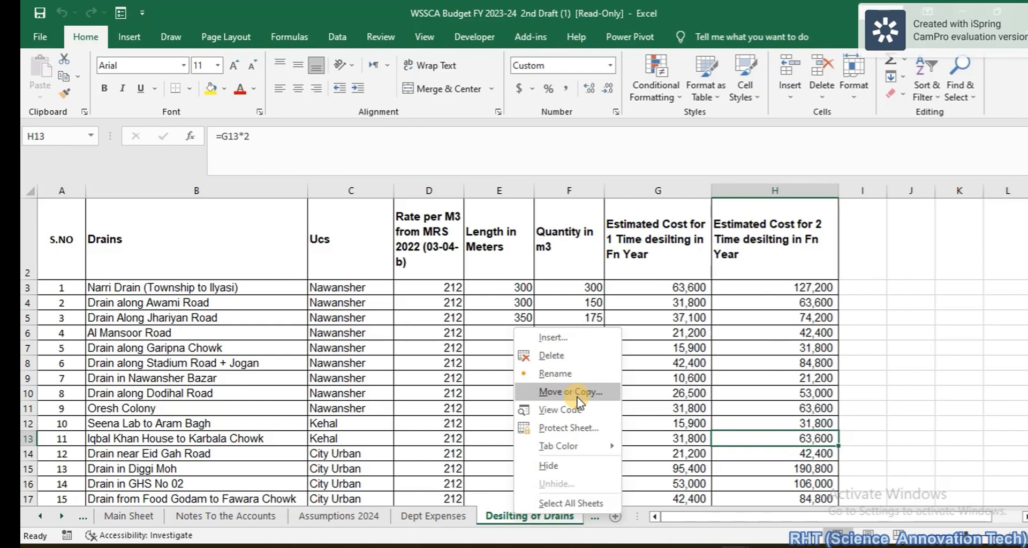
left_click(503, 513)
right_click(502, 513)
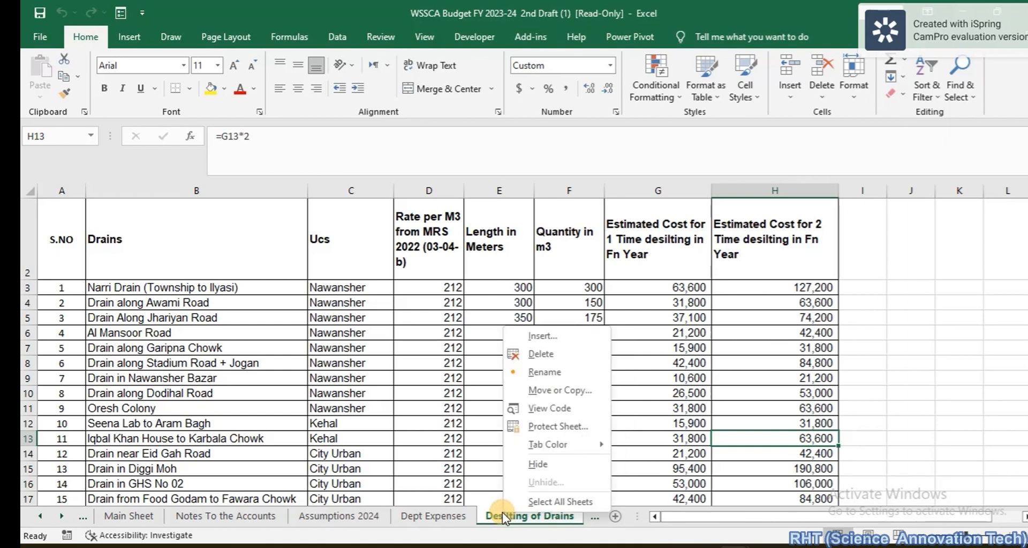
left_click(573, 388)
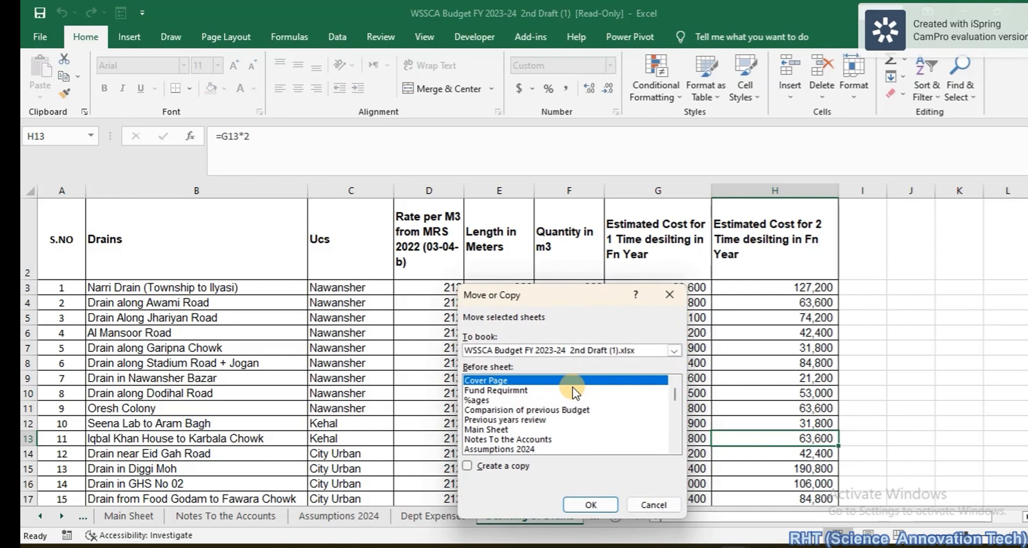
left_click(467, 466)
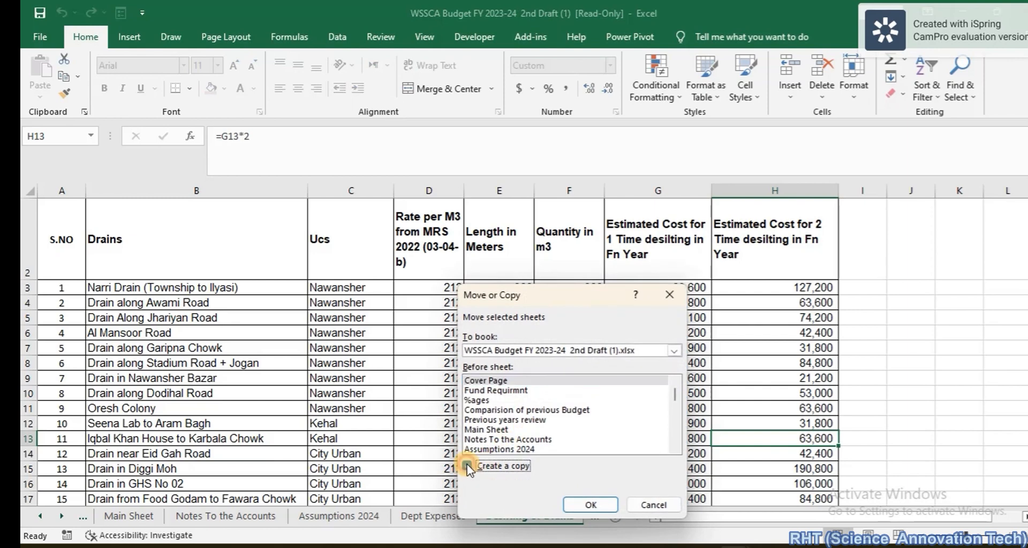
left_click(674, 351)
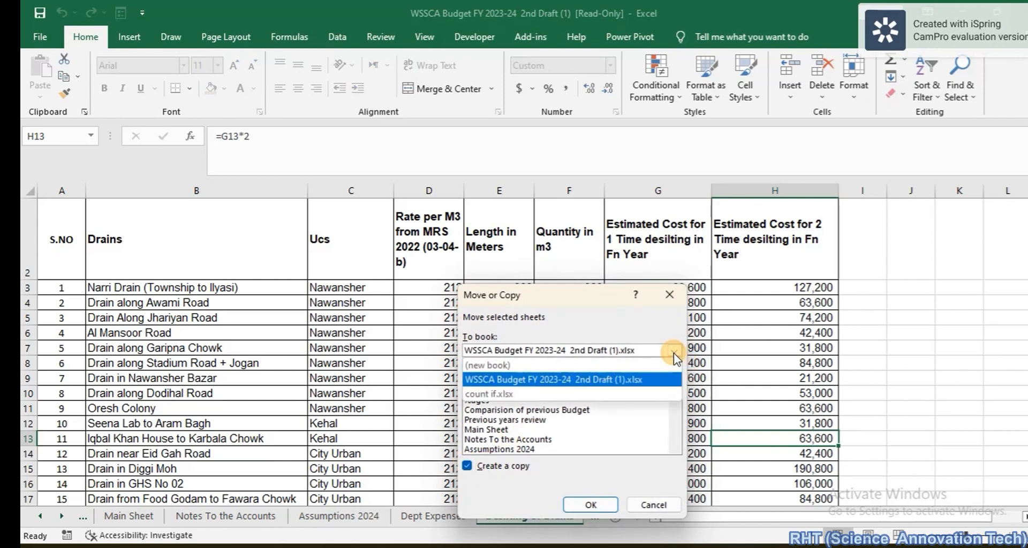
left_click(568, 393)
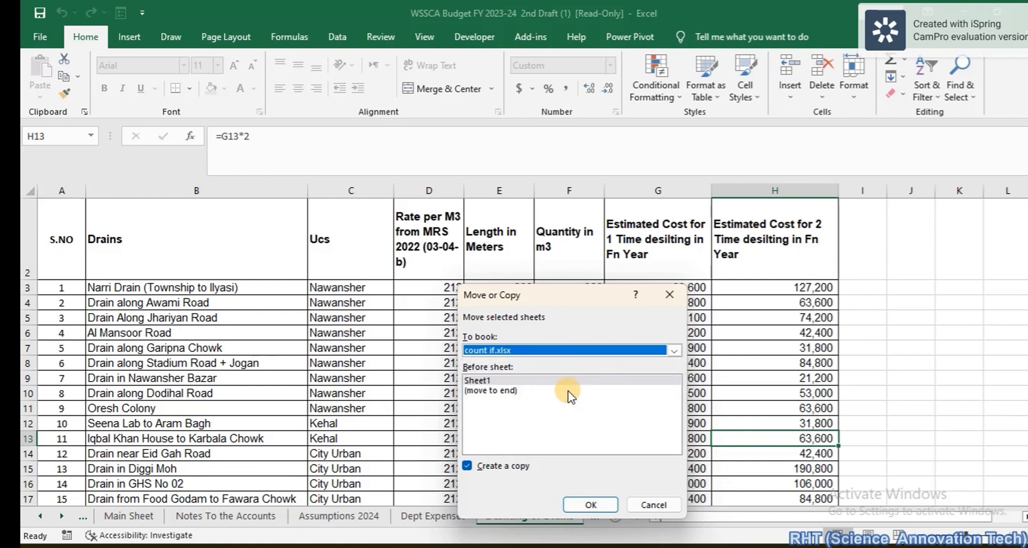
left_click(582, 509)
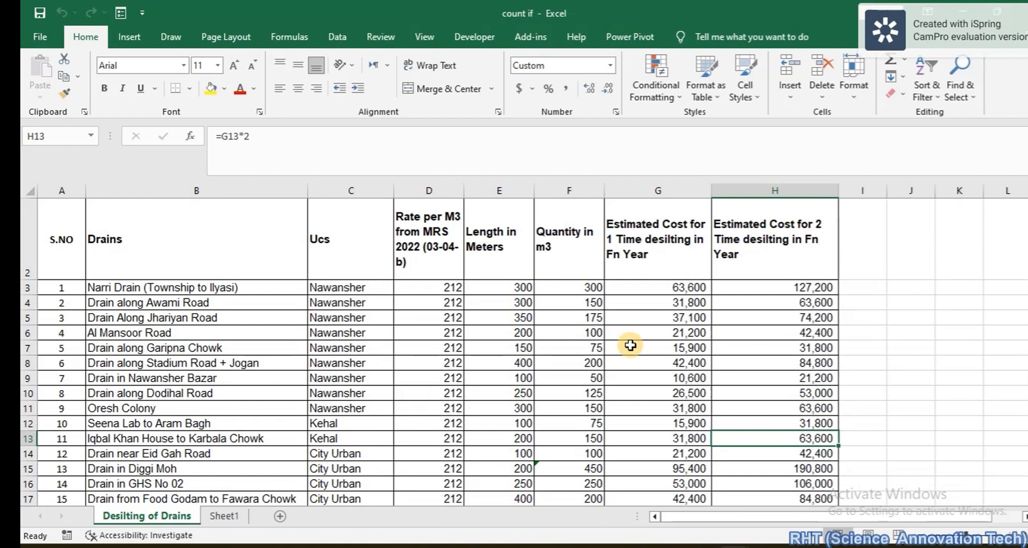
Break all external links in the count if workbook.
left_click(630, 345)
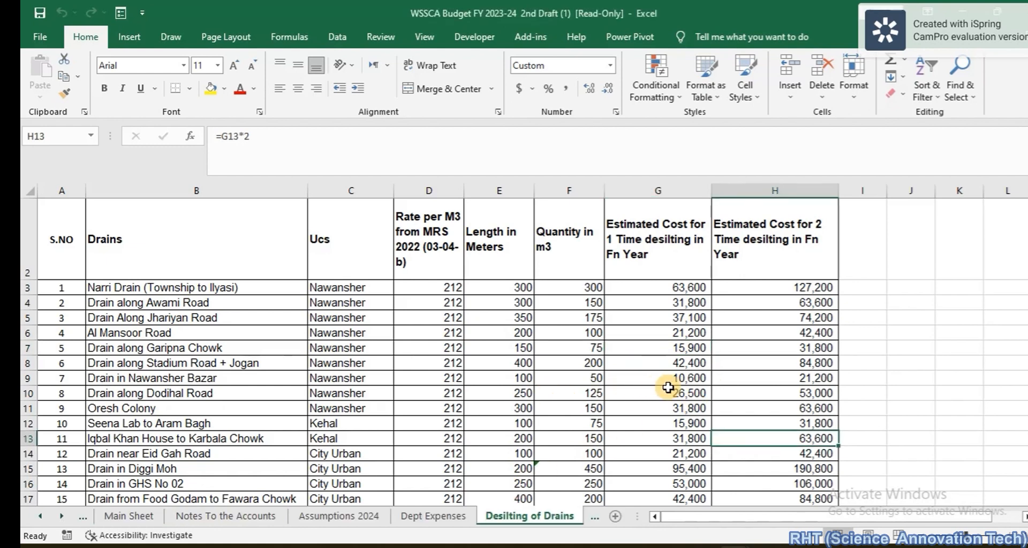
left_click(676, 392)
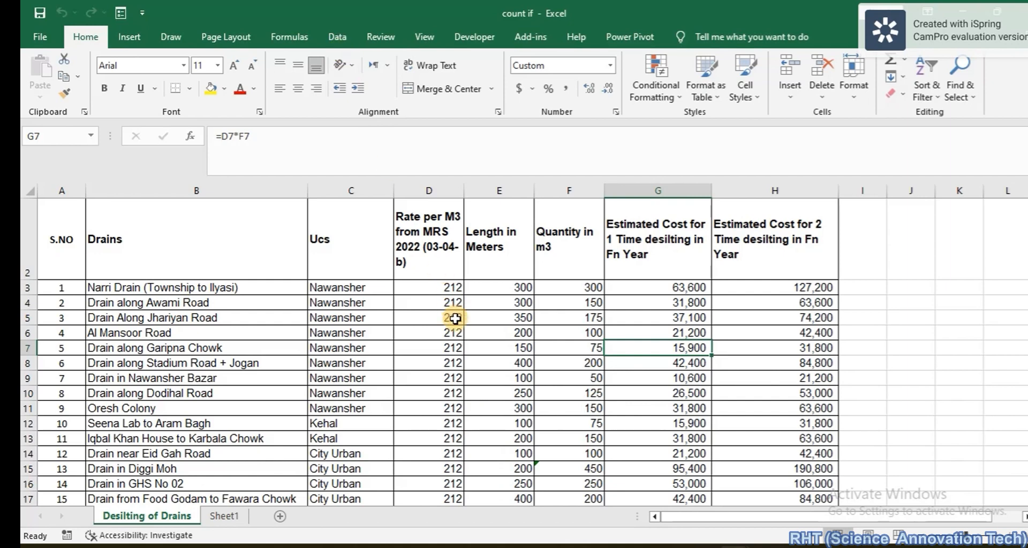
left_click(335, 37)
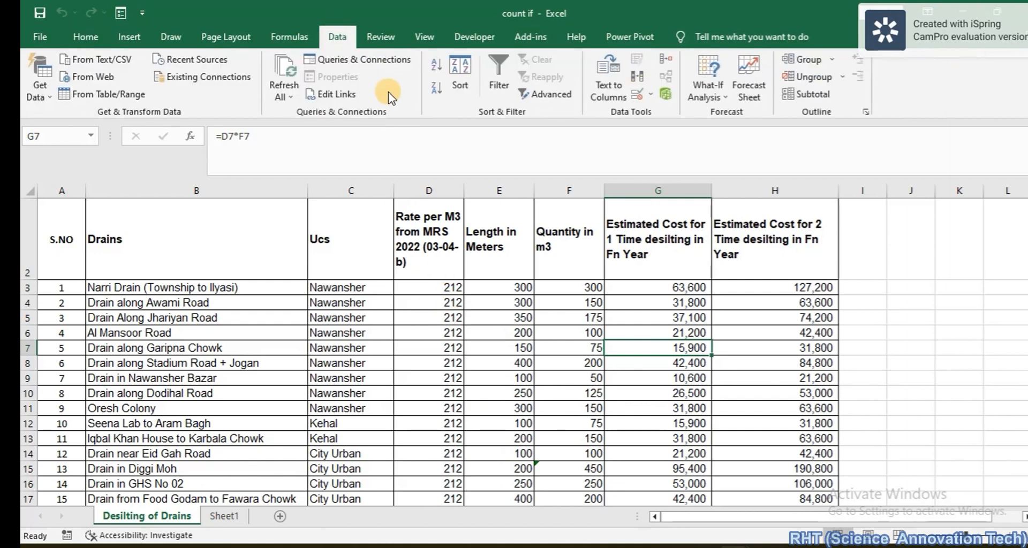
left_click(337, 96)
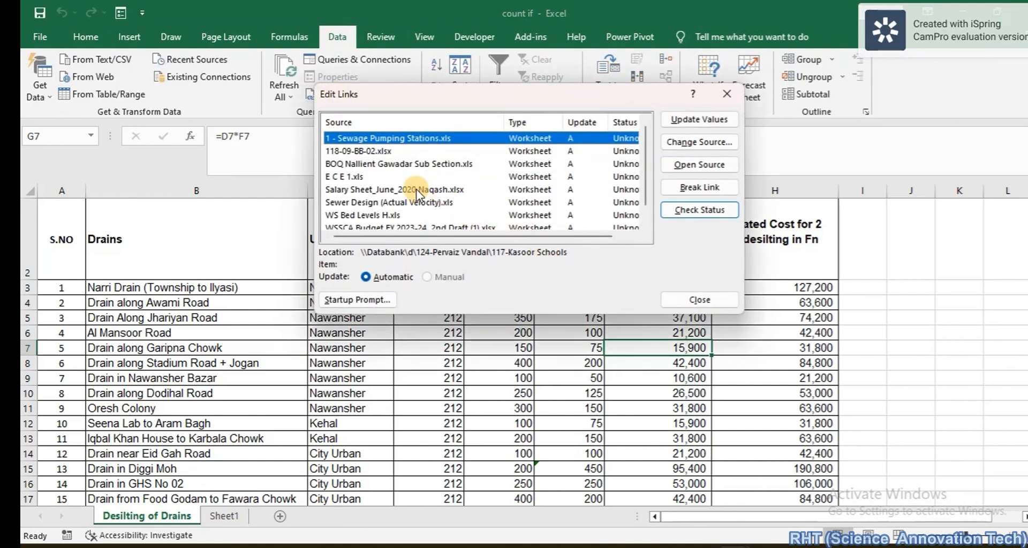
key("ctrl+a")
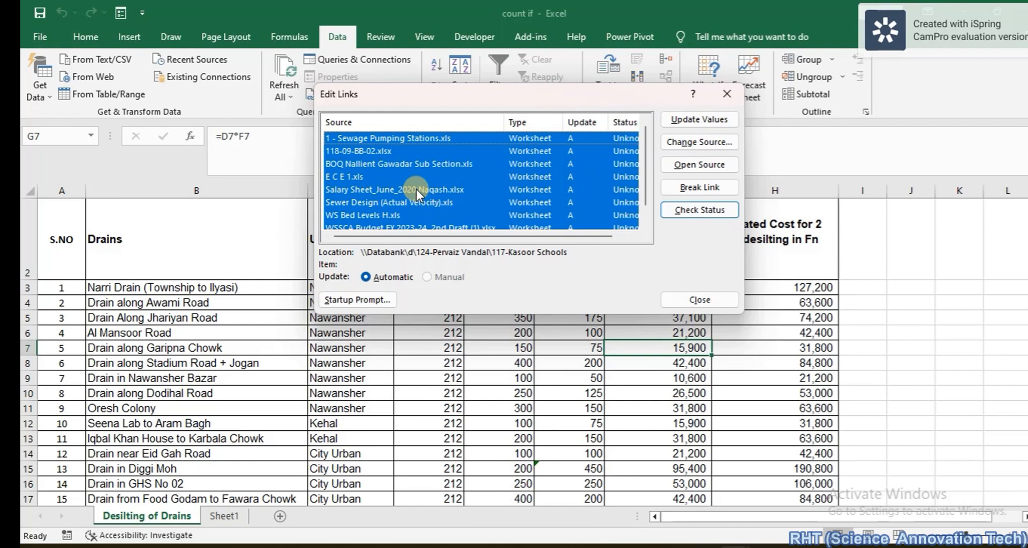
left_click(697, 189)
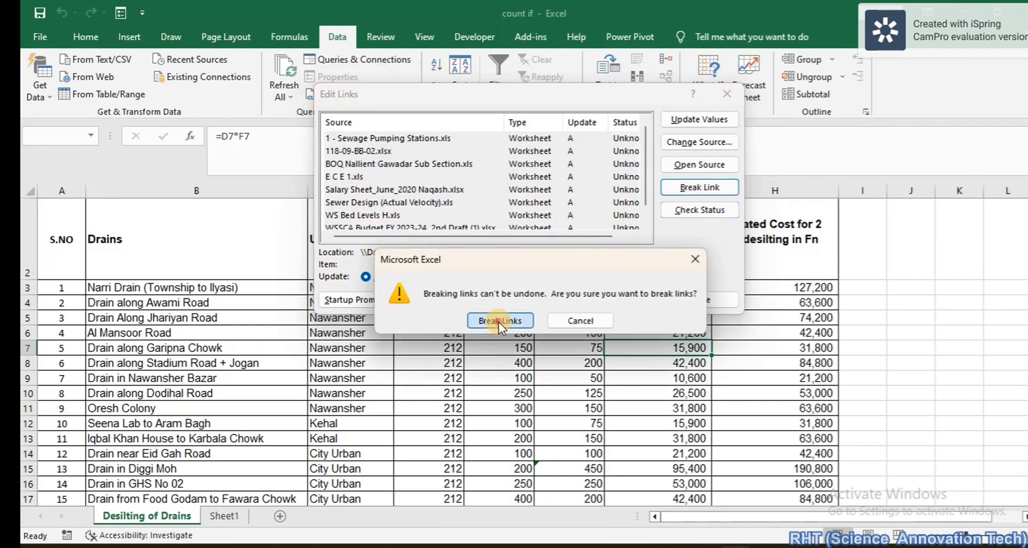
left_click(499, 322)
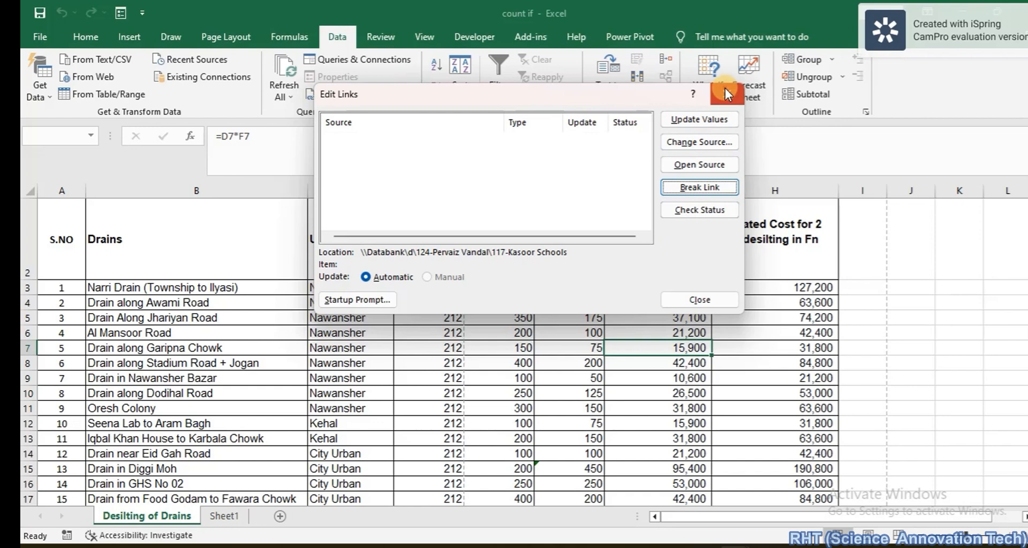
left_click(726, 91)
Examine the copied sheet's rate, quantity and estimated cost cells and the table down to the total row.
left_click(683, 333)
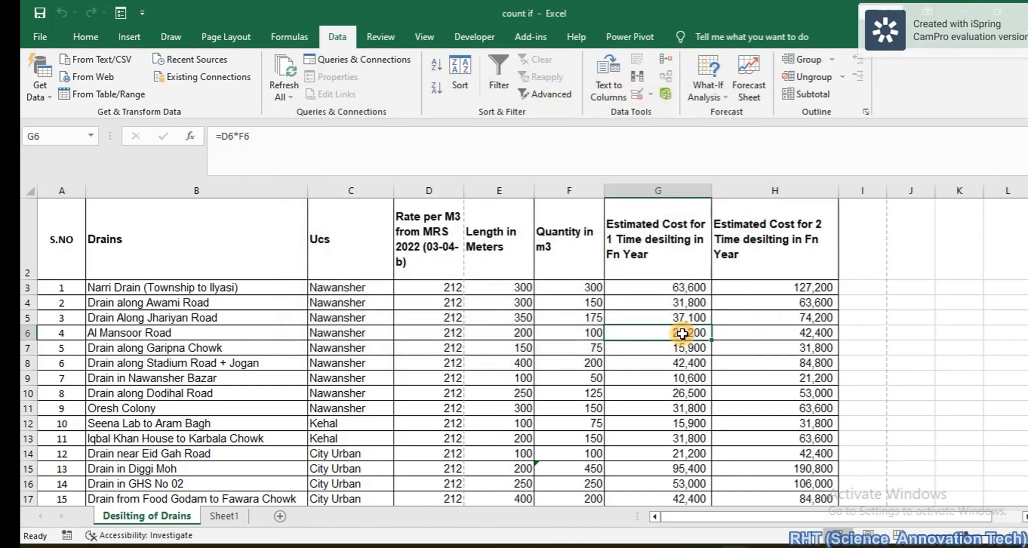
left_click(576, 316)
left_click(442, 317)
scroll(441, 315, "up", 1)
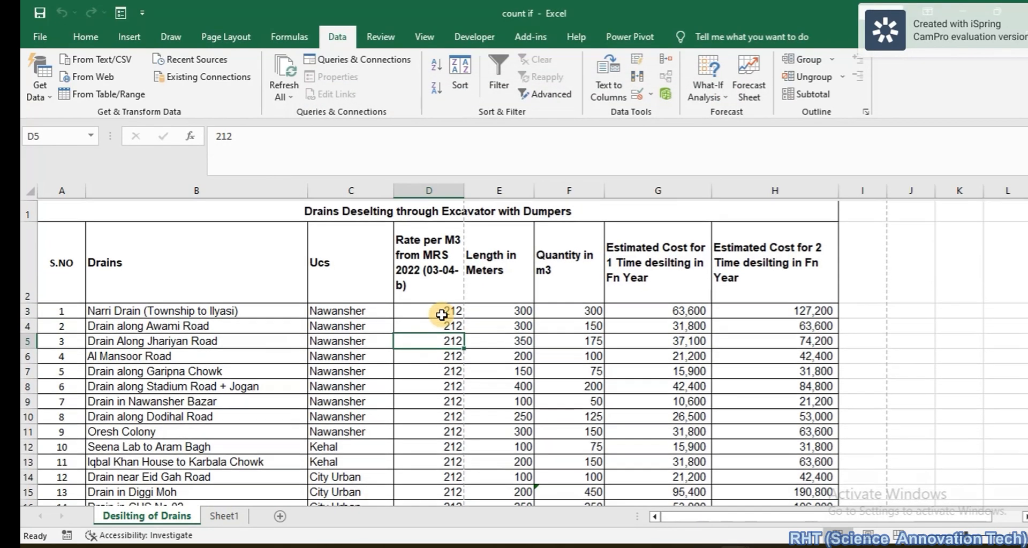
left_click(428, 356)
scroll(425, 355, "down", 1)
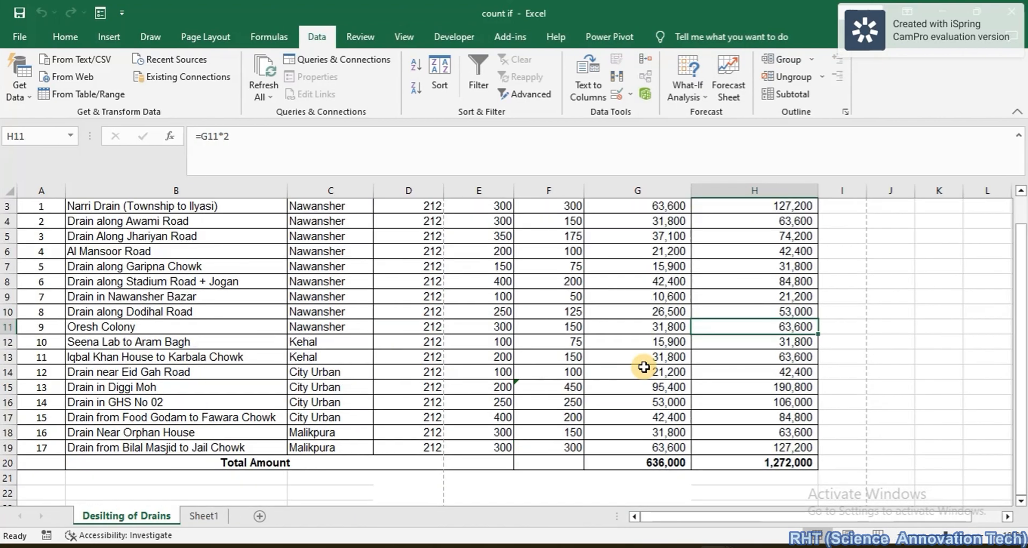
mouse_move(715, 545)
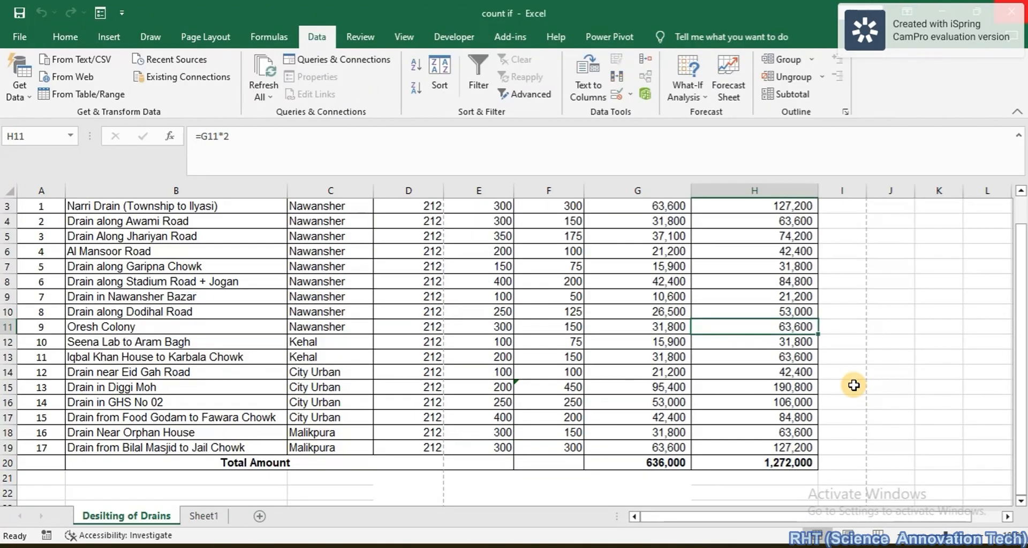
scroll(854, 386, "up", 2)
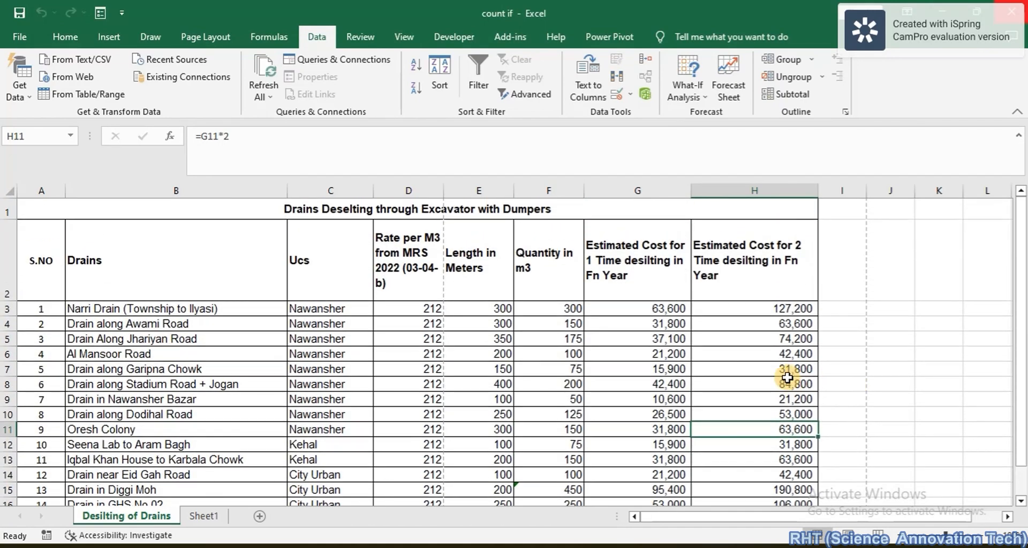
scroll(788, 378, "down", 1)
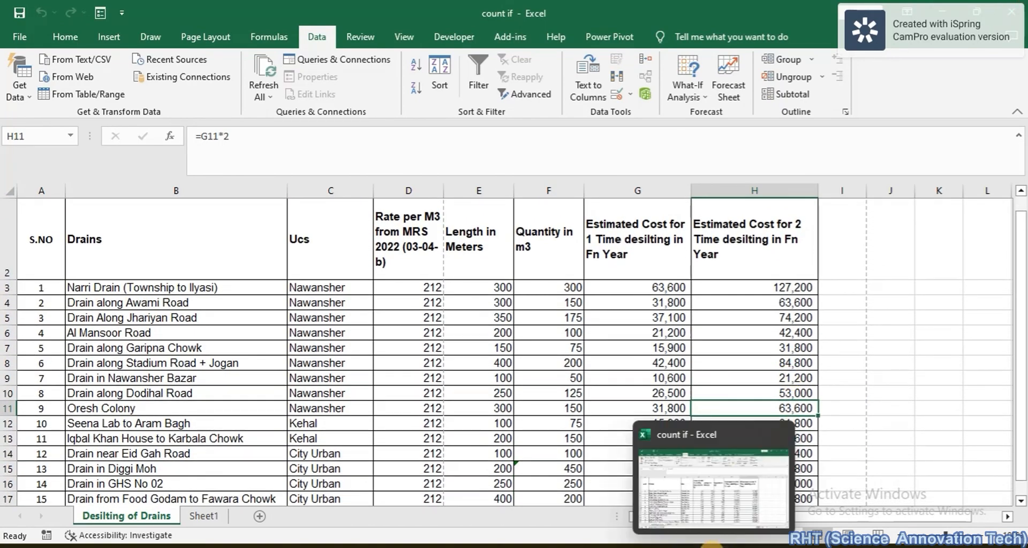
Enter the labels Count, count if and countifs in cells C25 to C27 below the table.
scroll(731, 497, "down", 2)
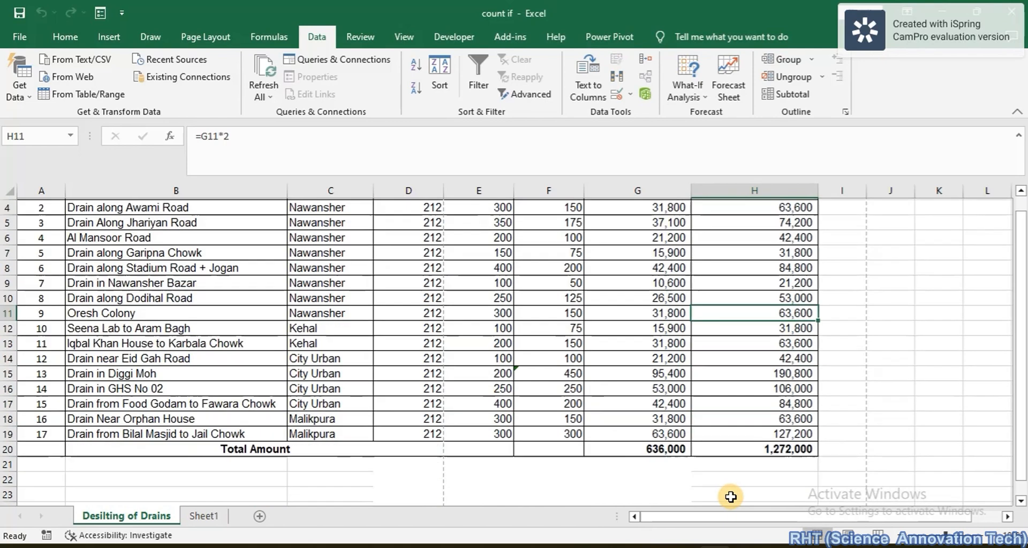
scroll(731, 497, "down", 2)
left_click(342, 433)
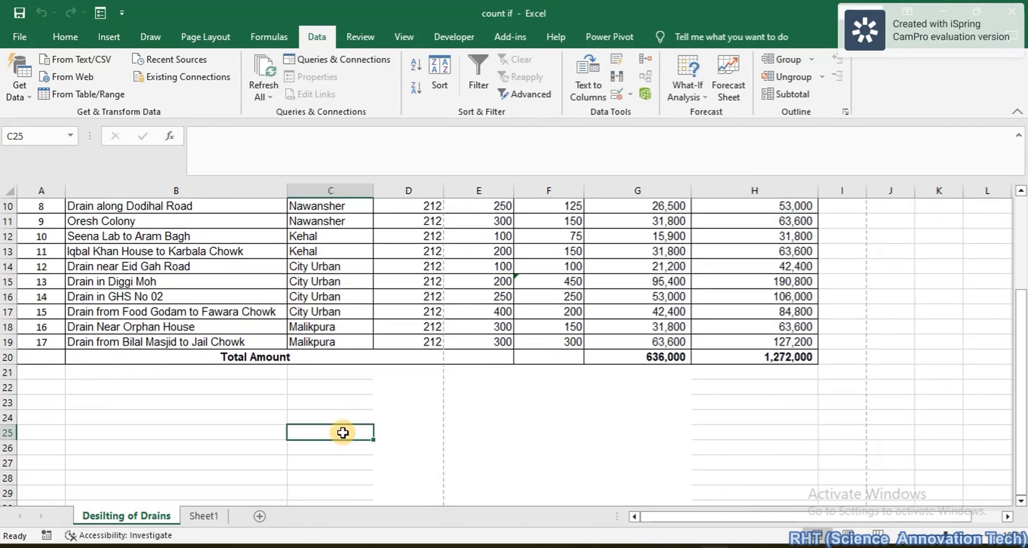
type("Coun")
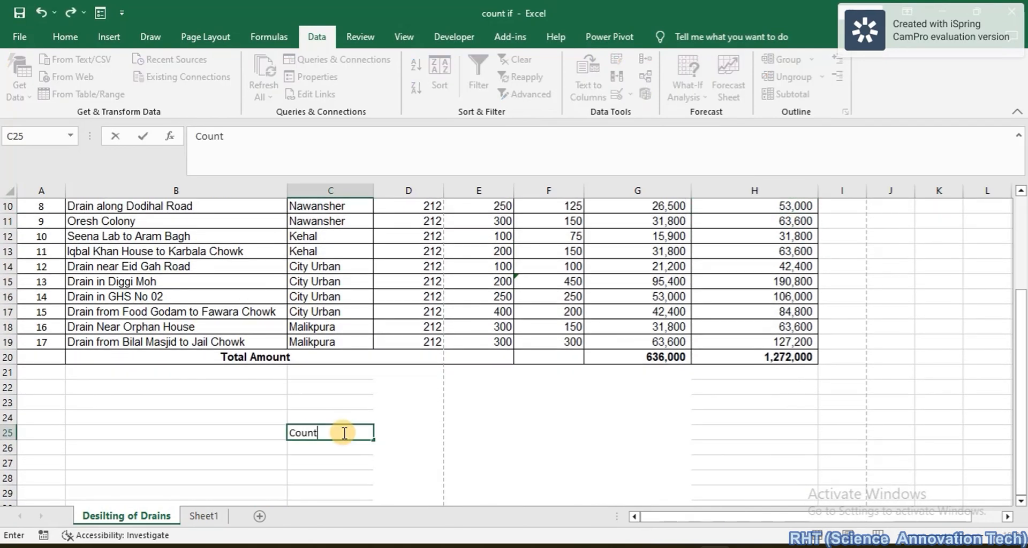
type("t")
key("Return")
type("Cou")
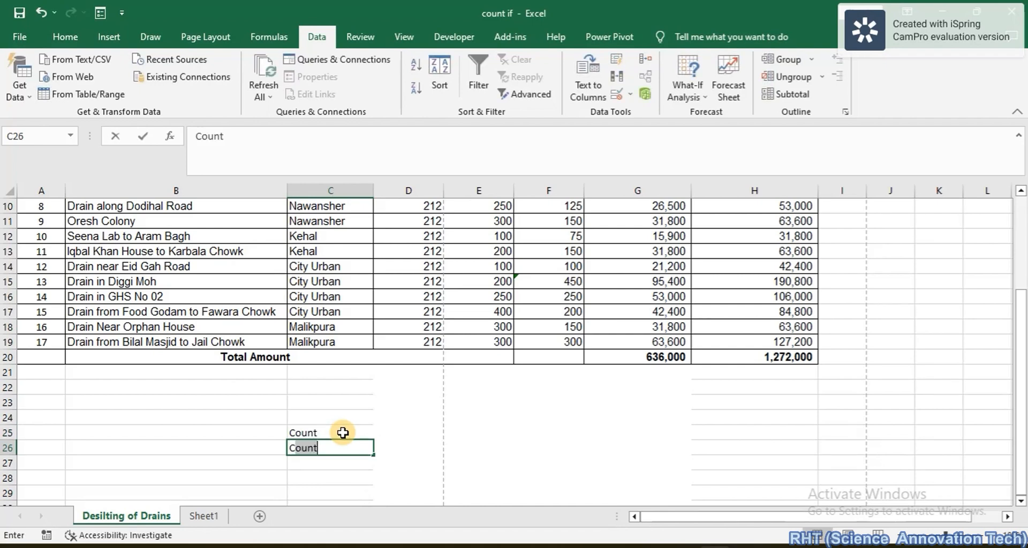
type("t")
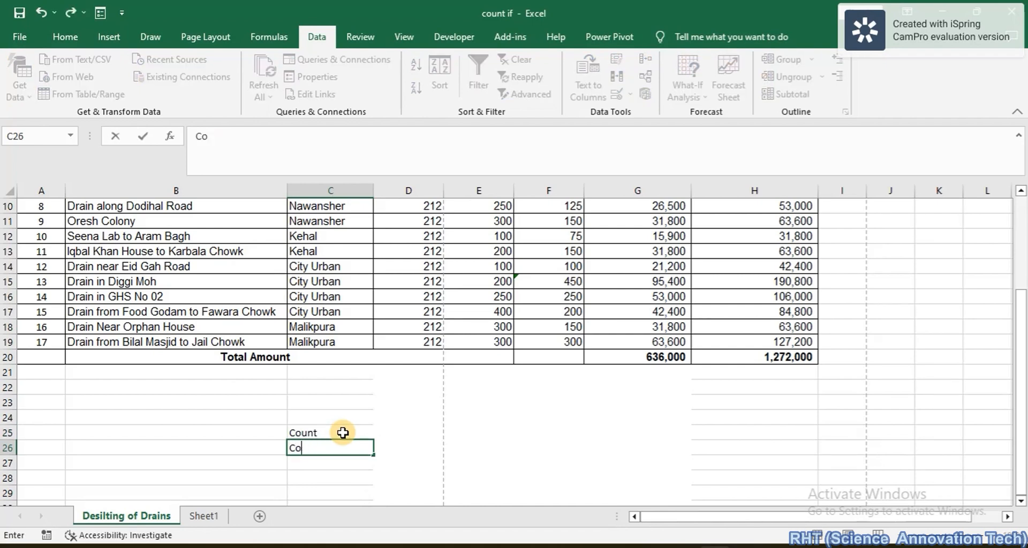
key("BackSpace")
key("BackSpace")
type("count if")
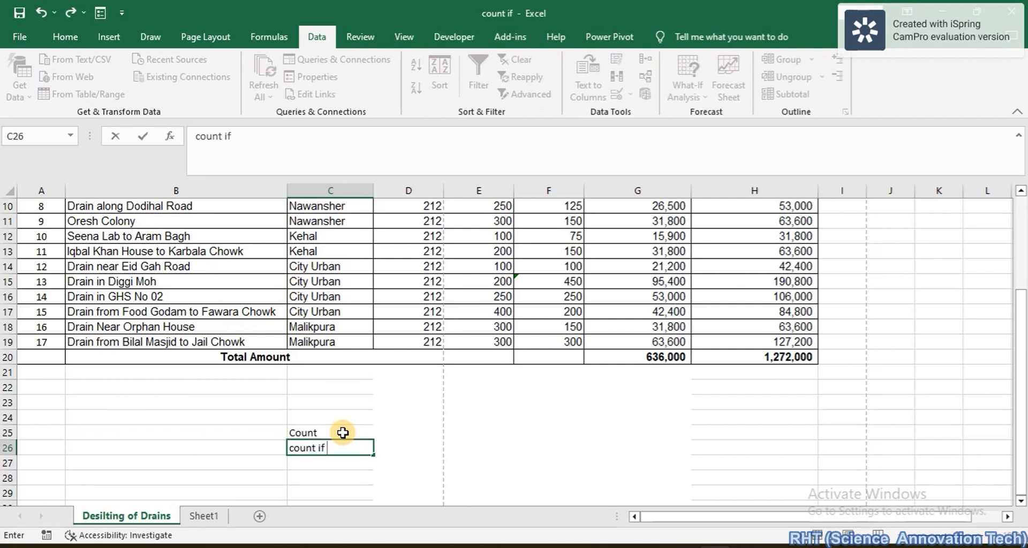
key("Return")
type("count")
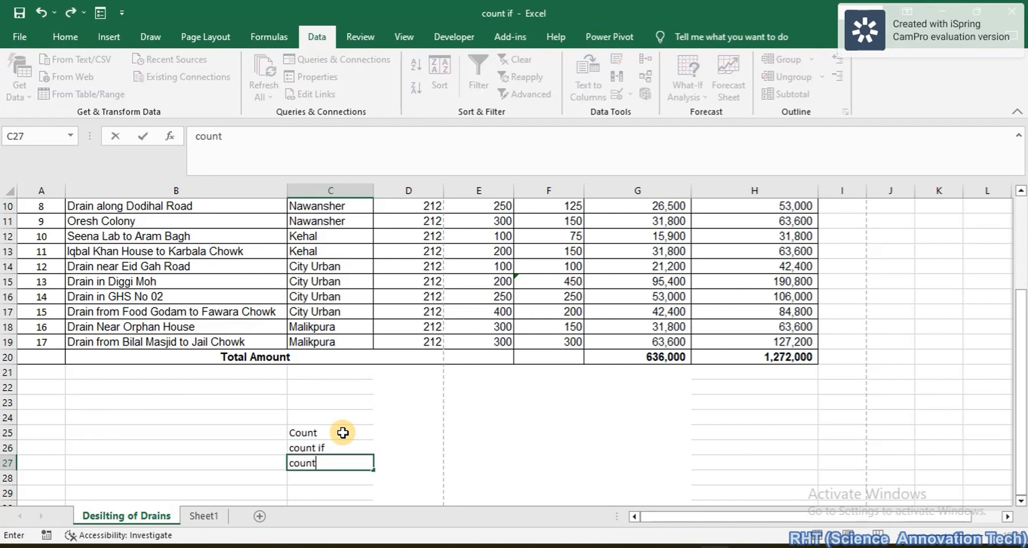
type("ifs")
key("Return")
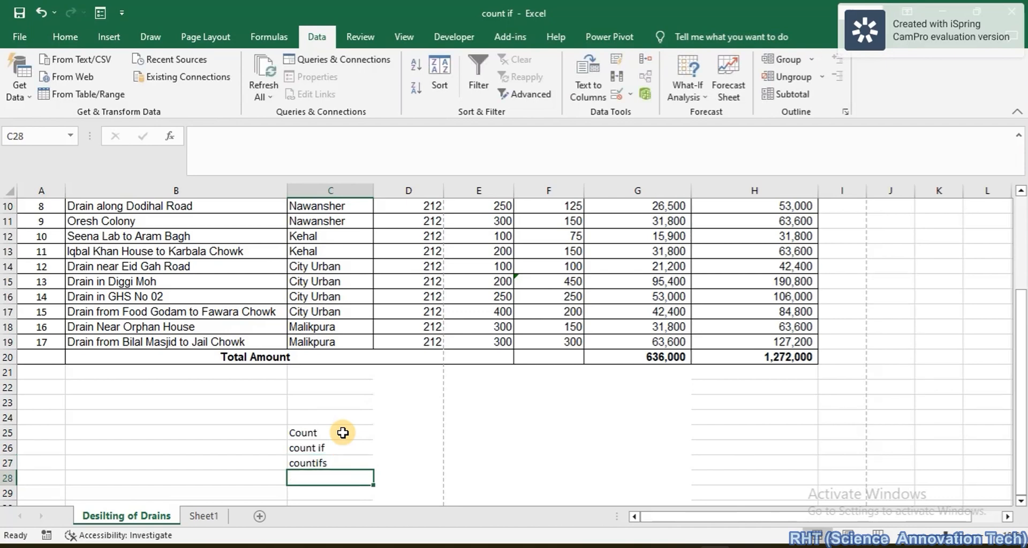
scroll(471, 451, "up", 2)
scroll(471, 452, "down", 3)
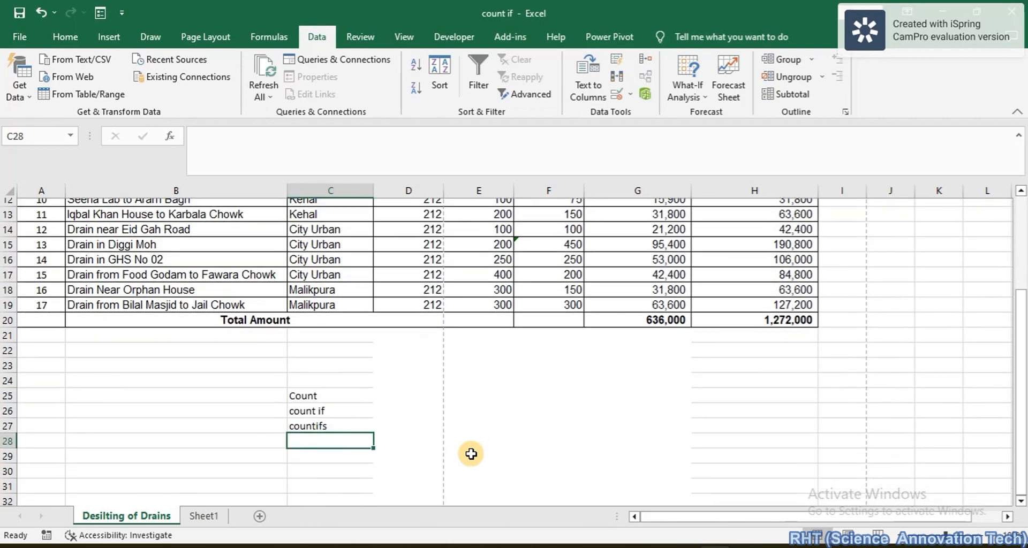
scroll(471, 454, "up", 2)
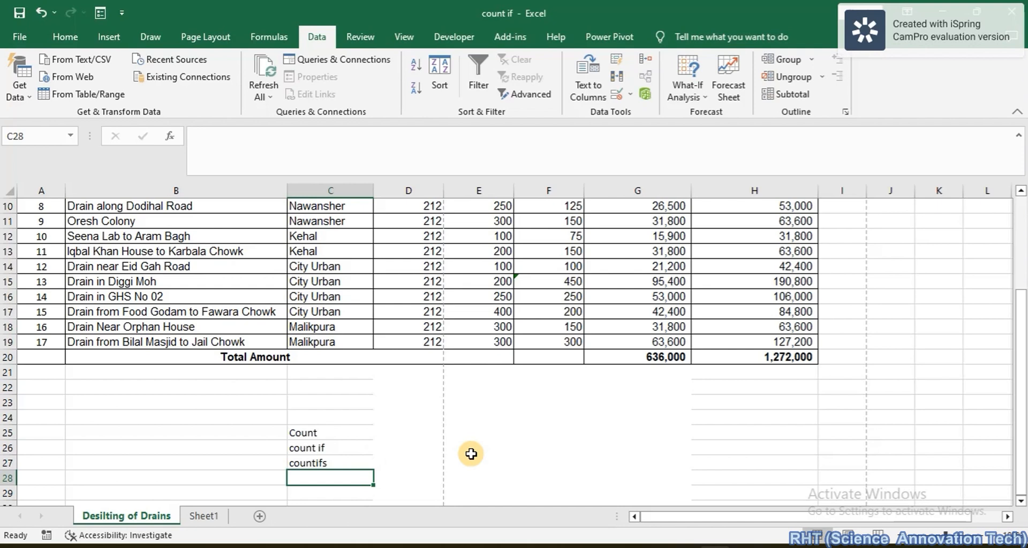
Examine the rate per M3 values in column D from row 3 down to the end of the table.
left_click(377, 436)
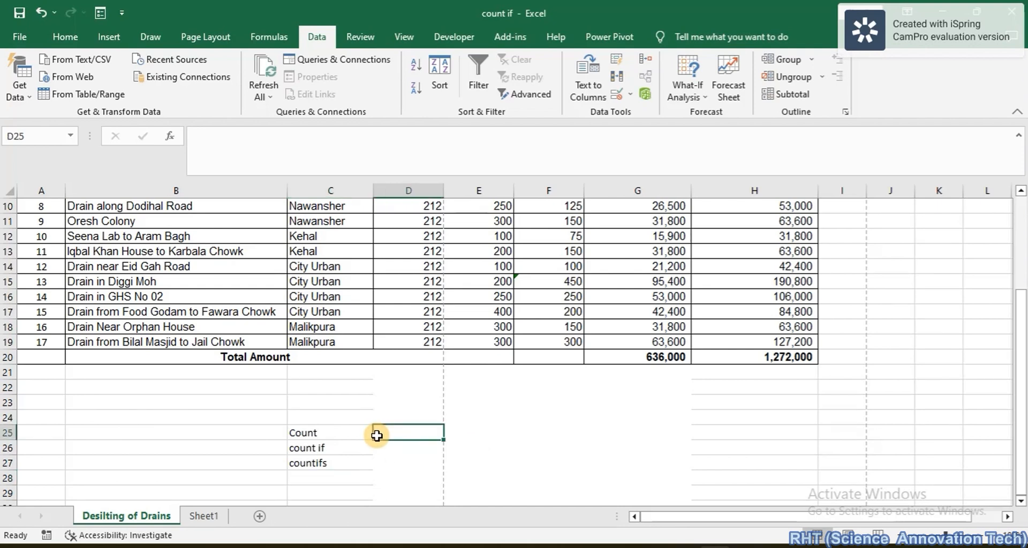
scroll(377, 436, "up", 3)
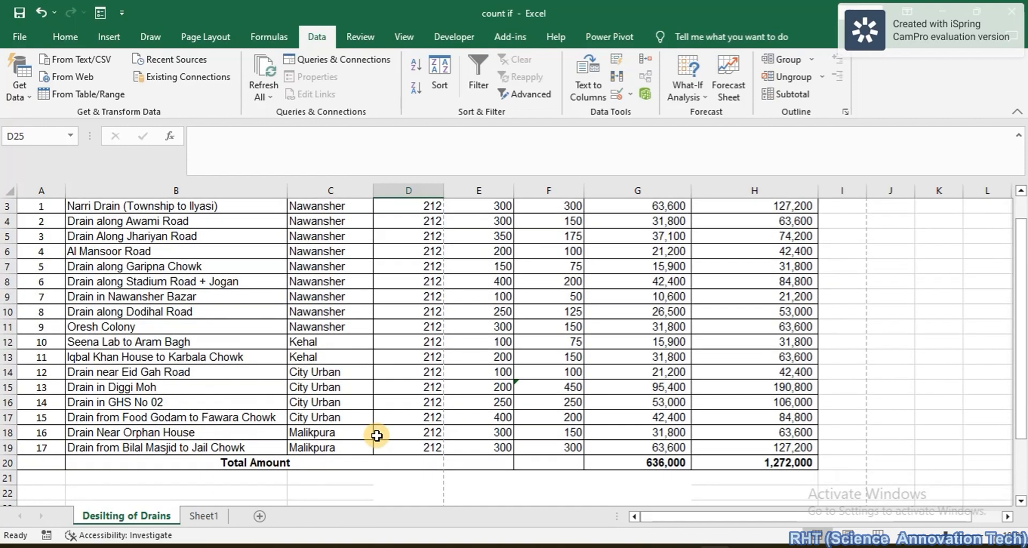
scroll(420, 263, "up", 1)
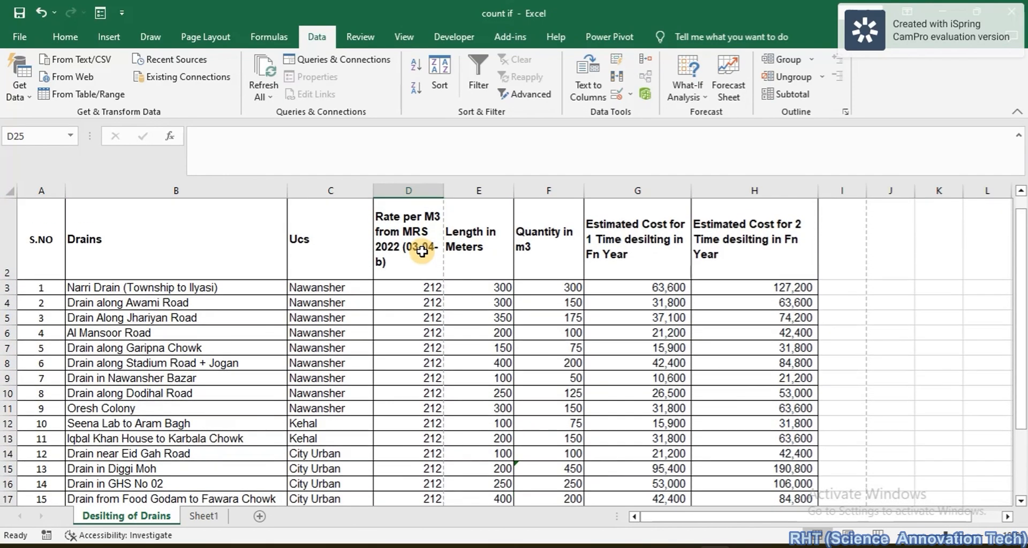
left_click_drag(392, 285, 413, 434)
scroll(413, 435, "down", 3)
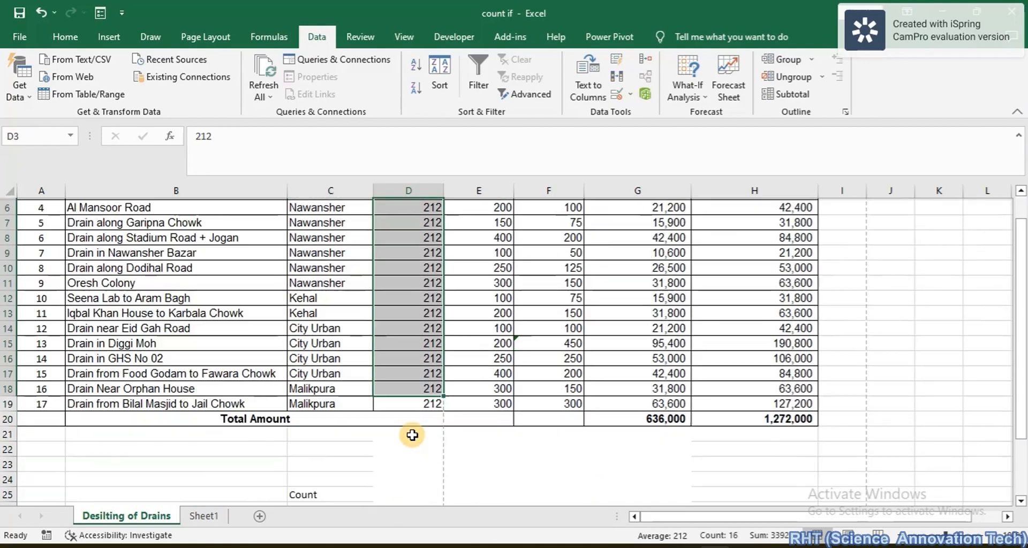
scroll(412, 435, "up", 3)
left_click(416, 326)
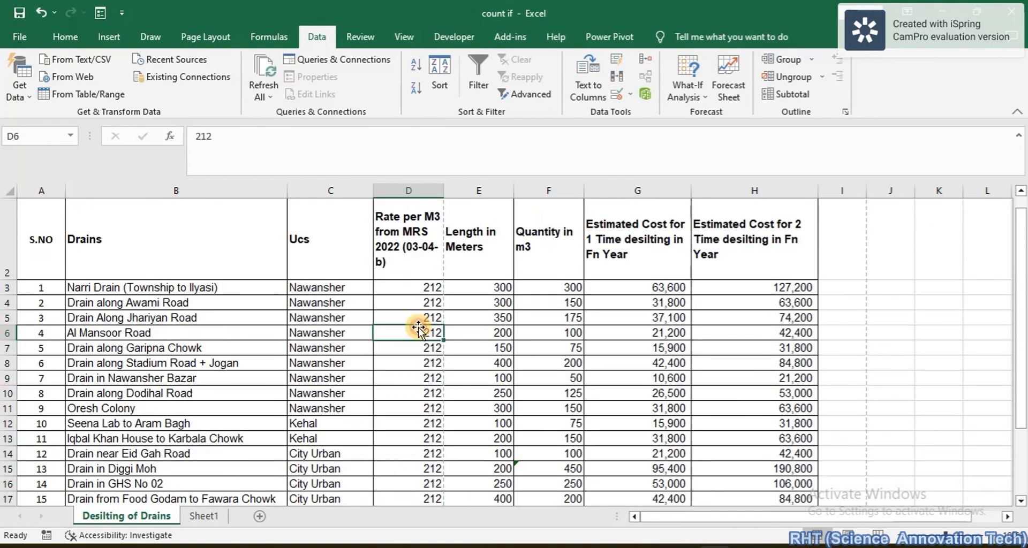
scroll(415, 326, "down", 2)
scroll(418, 327, "down", 1)
Enter a COUNT formula over the rate cells D3:D19 in D25, beside the Count label.
left_click(396, 475)
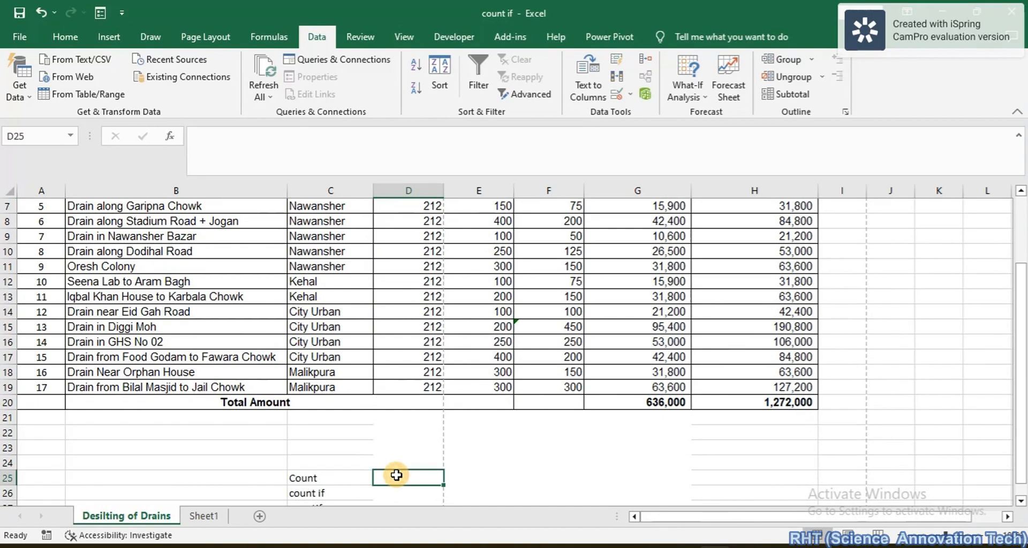
type("=")
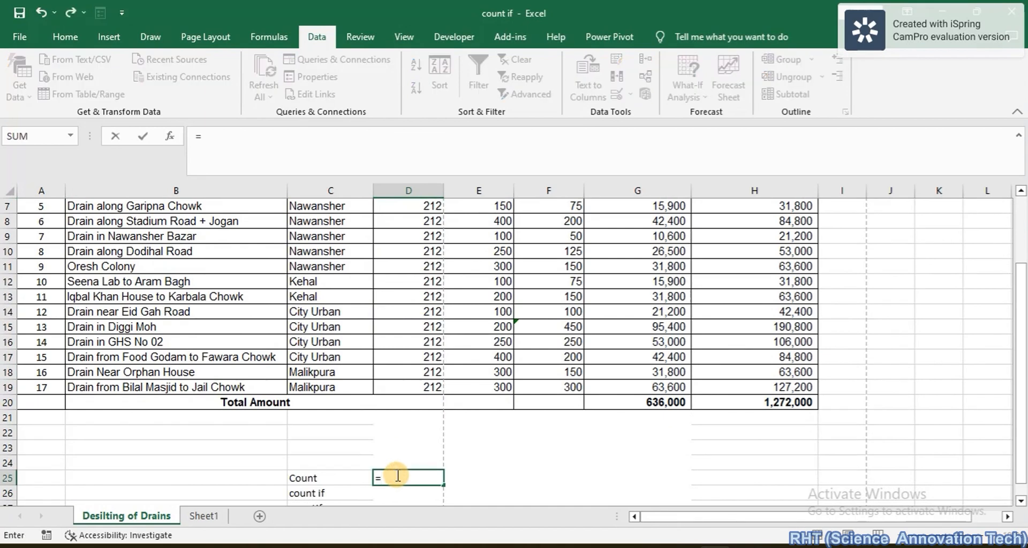
type("coun")
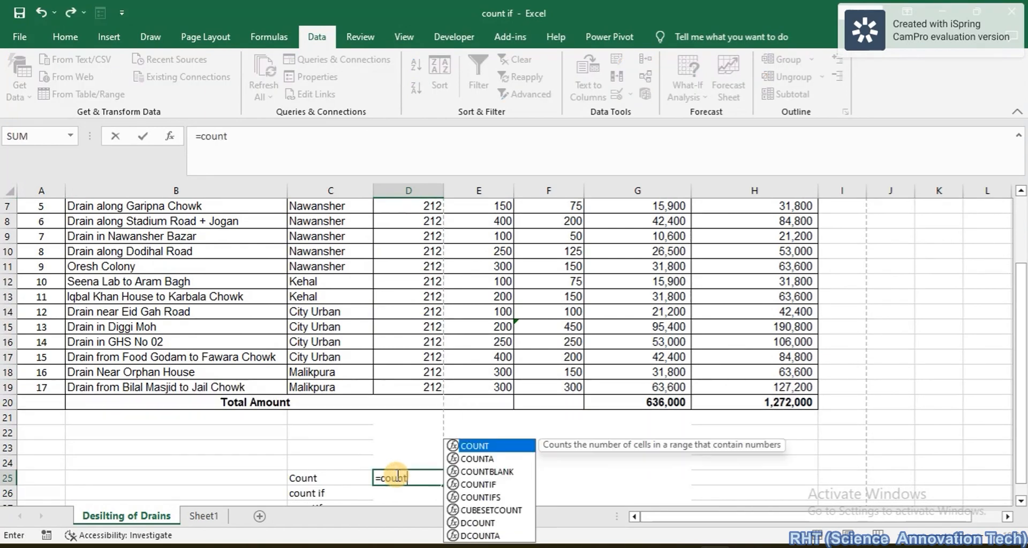
type("t")
double_click(474, 442)
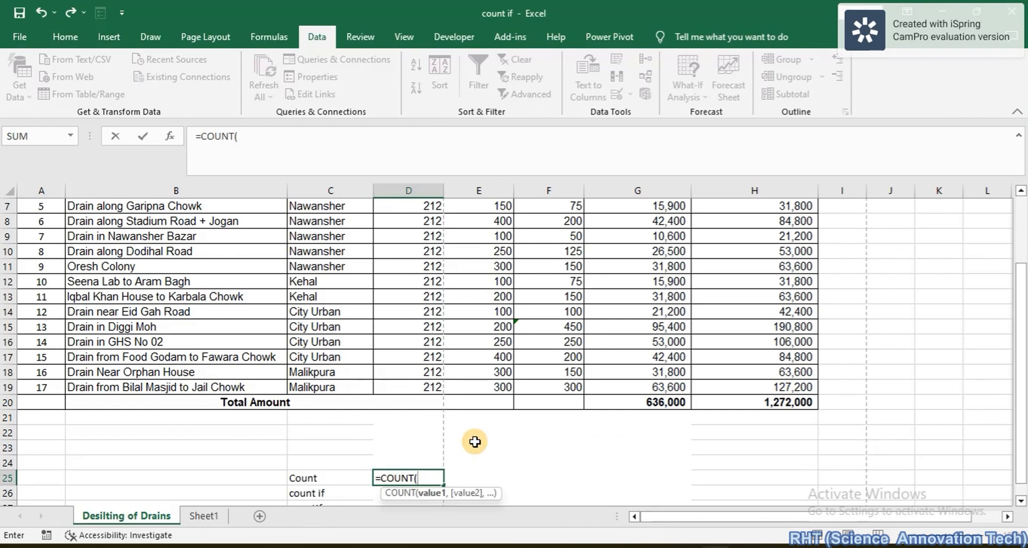
scroll(416, 409, "up", 2)
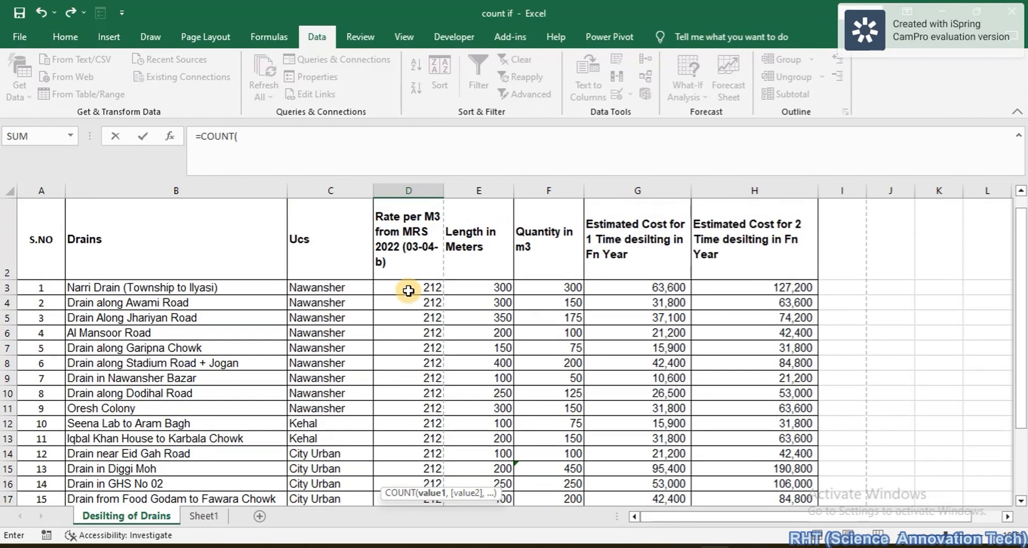
left_click_drag(409, 290, 409, 445)
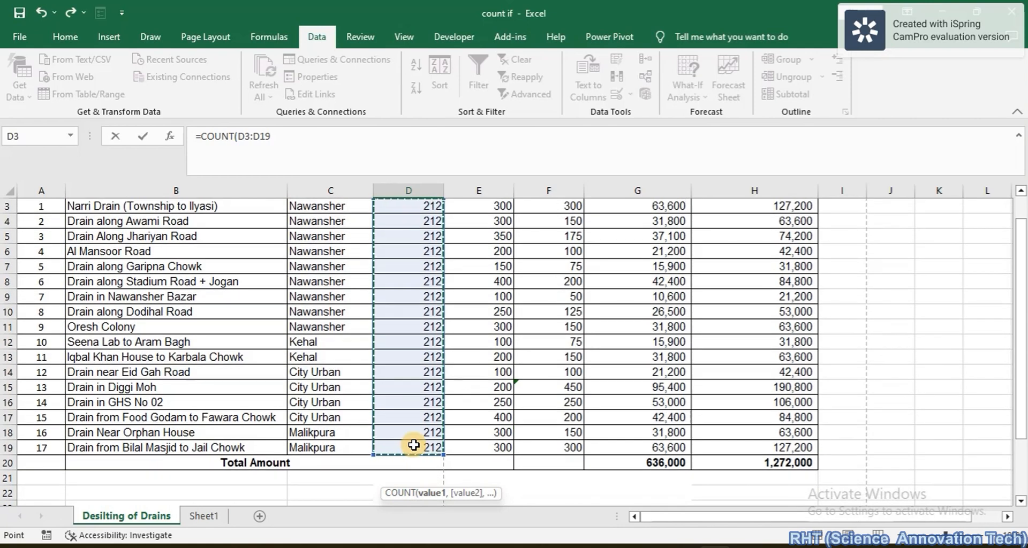
key("Return")
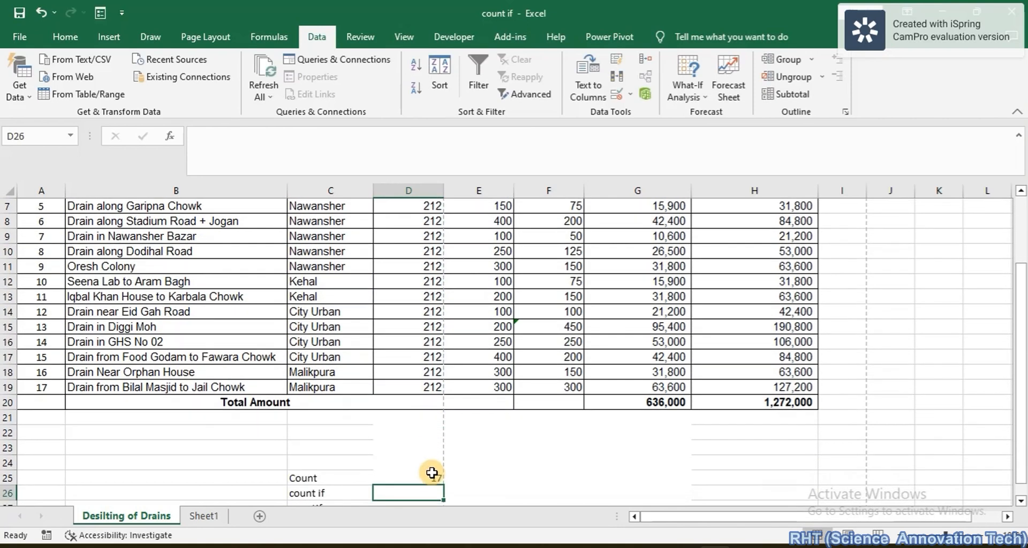
Check which range the COUNT formula in D25 refers to, leaving the formula as it is.
double_click(428, 475)
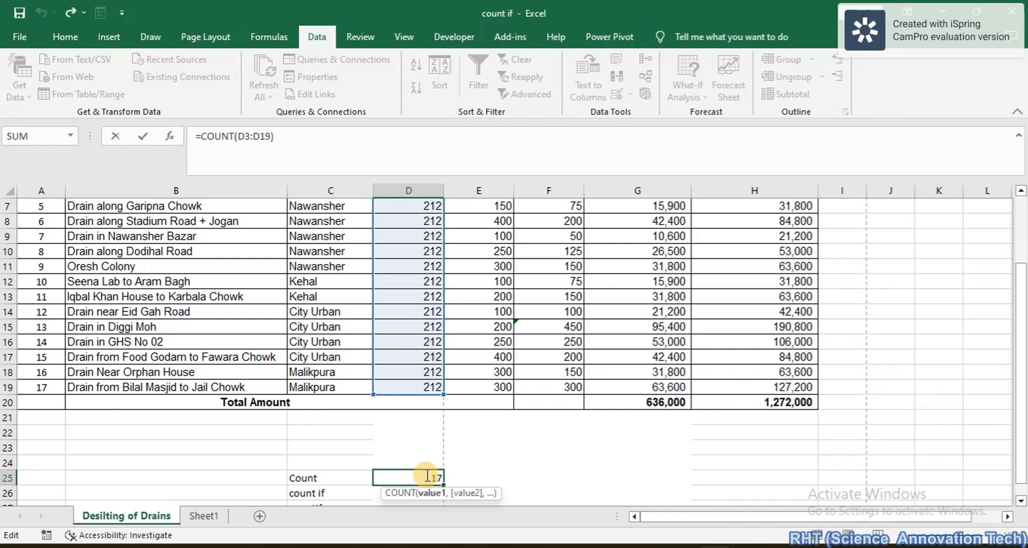
scroll(428, 475, "up", 2)
key("Return")
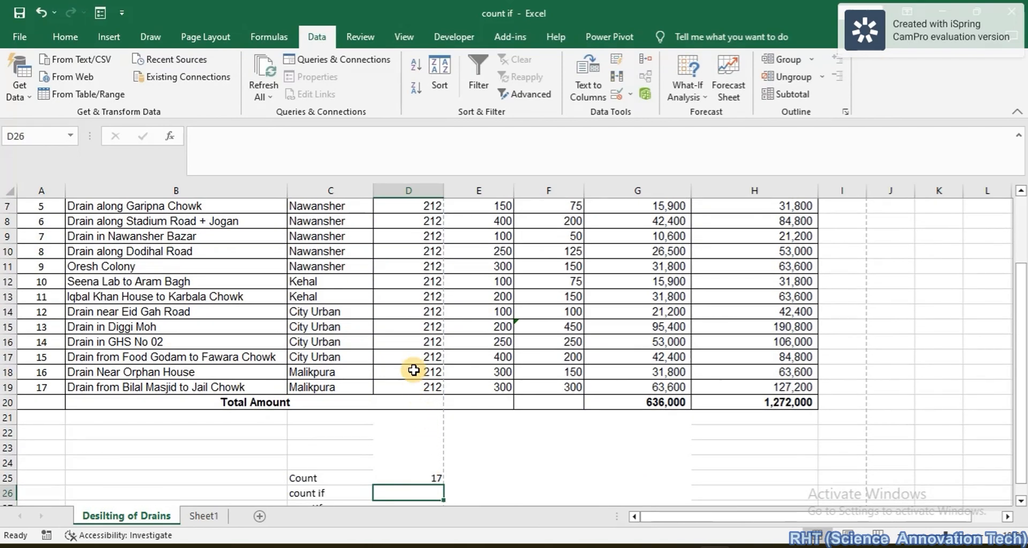
Clear the rates in D17:D19, enter a person's name as text in D17, and check the COUNT cell D25.
left_click_drag(415, 356, 431, 381)
key("Delete")
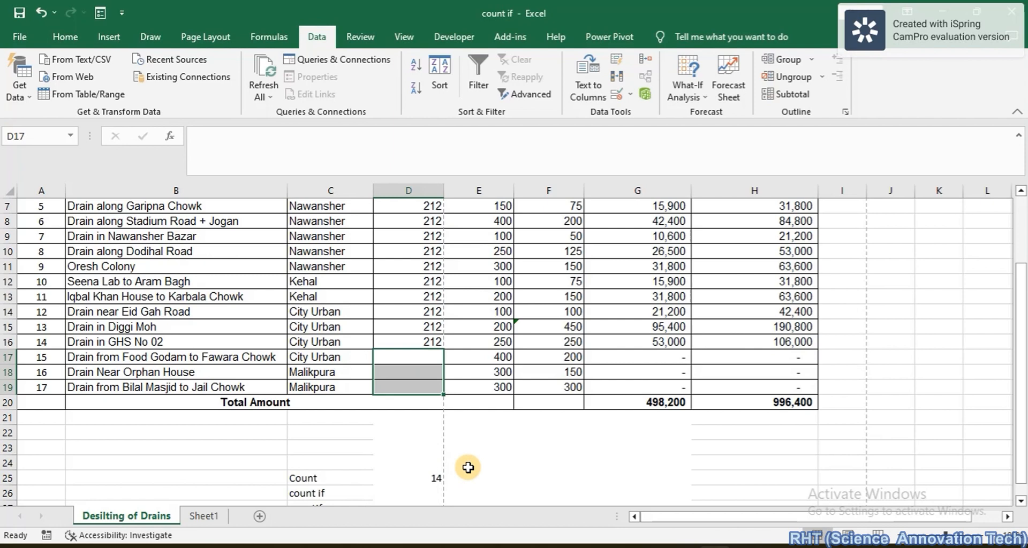
left_click(419, 358)
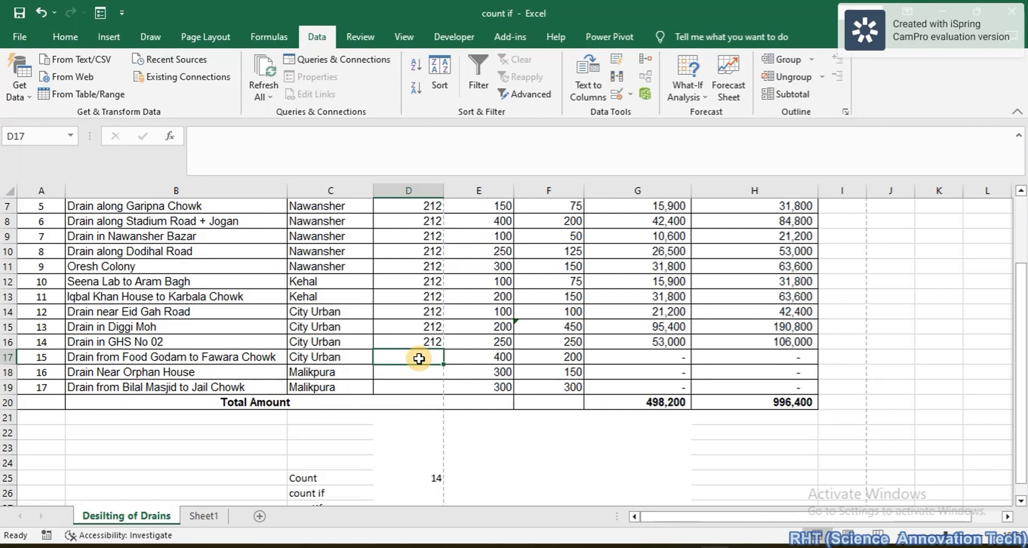
type("Raza")
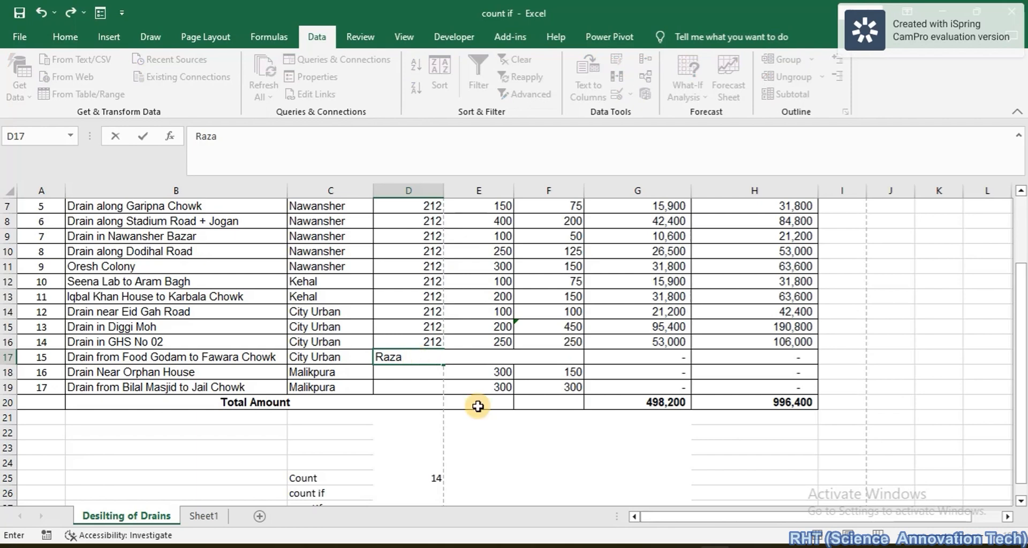
left_click(521, 446)
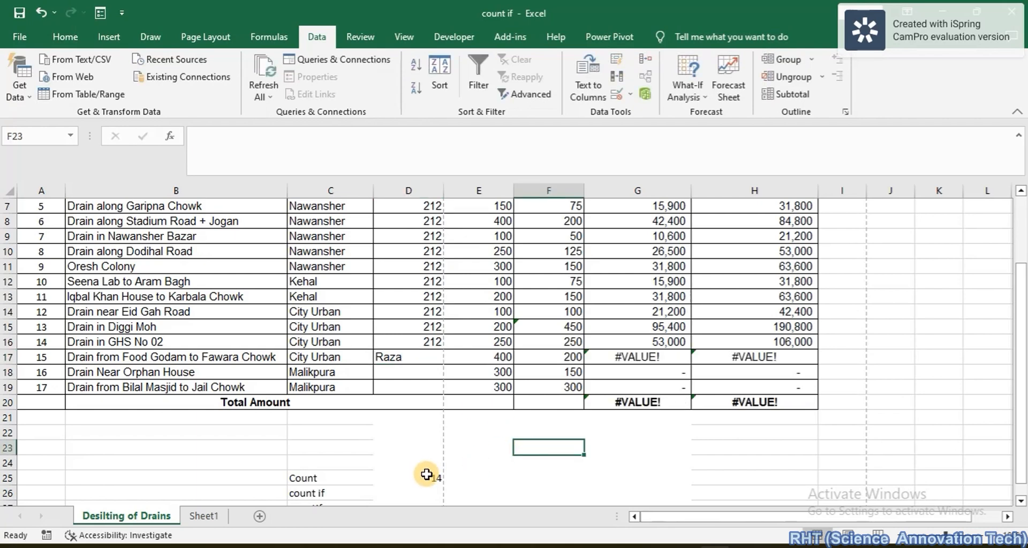
left_click(427, 475)
Add the label CountA in cell C28 below the countifs label.
scroll(427, 475, "down", 1)
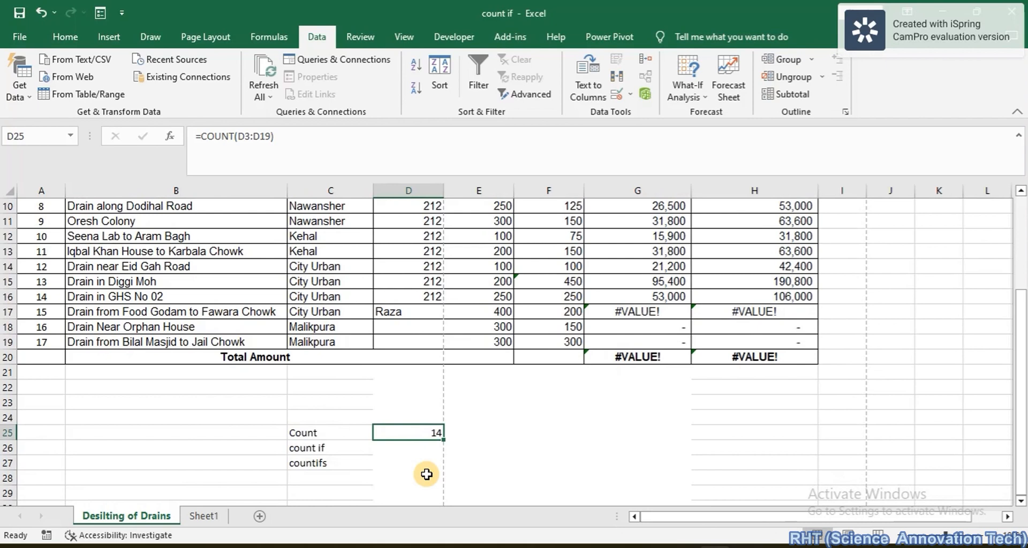
left_click(317, 477)
type("Cou")
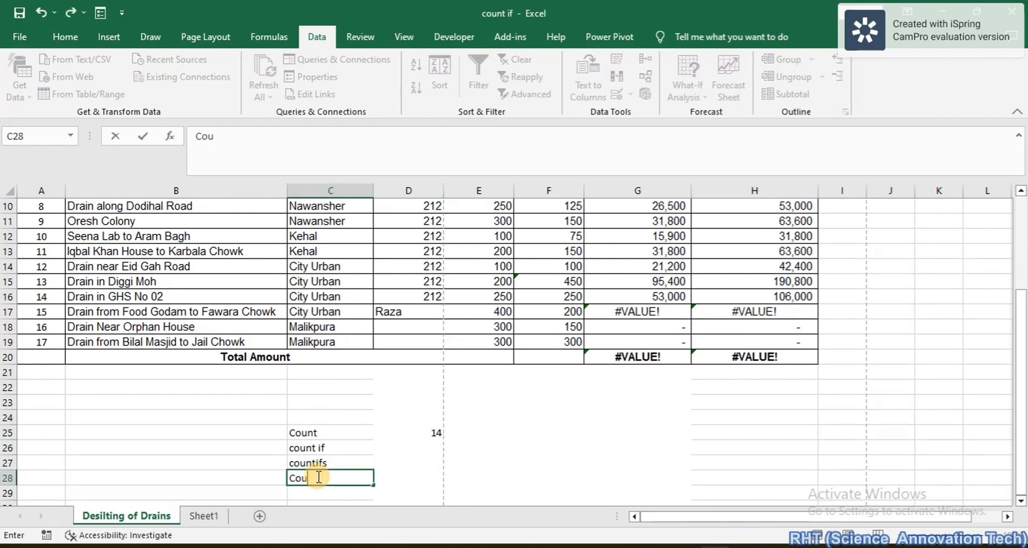
key("BackSpace")
key("BackSpace")
type("Count if")
key("BackSpace")
key("BackSpace")
key("BackSpace")
left_click(434, 479)
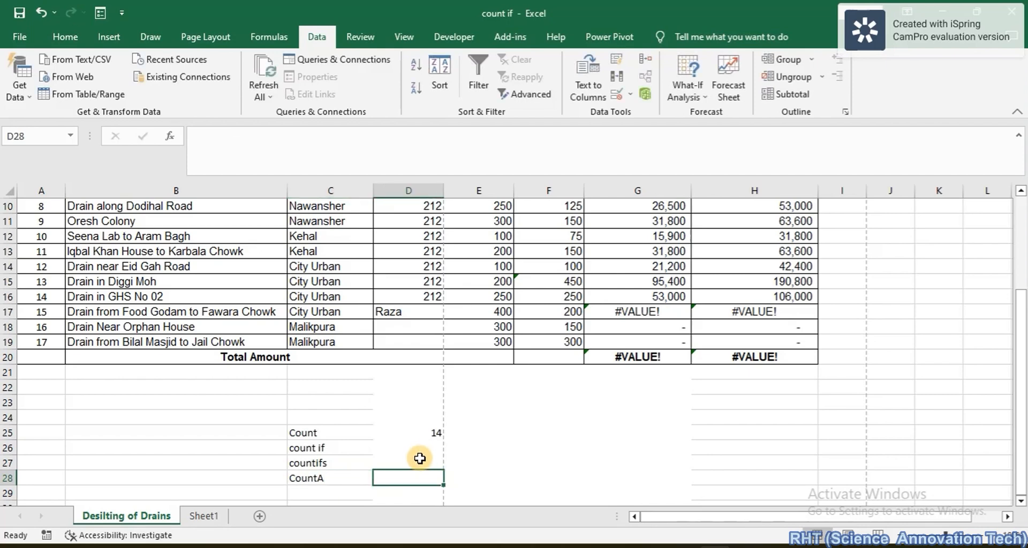
Enter a COUNTA formula over the rate cells D3:D19 in D28, beside the CountA label.
scroll(432, 470, "up", 2)
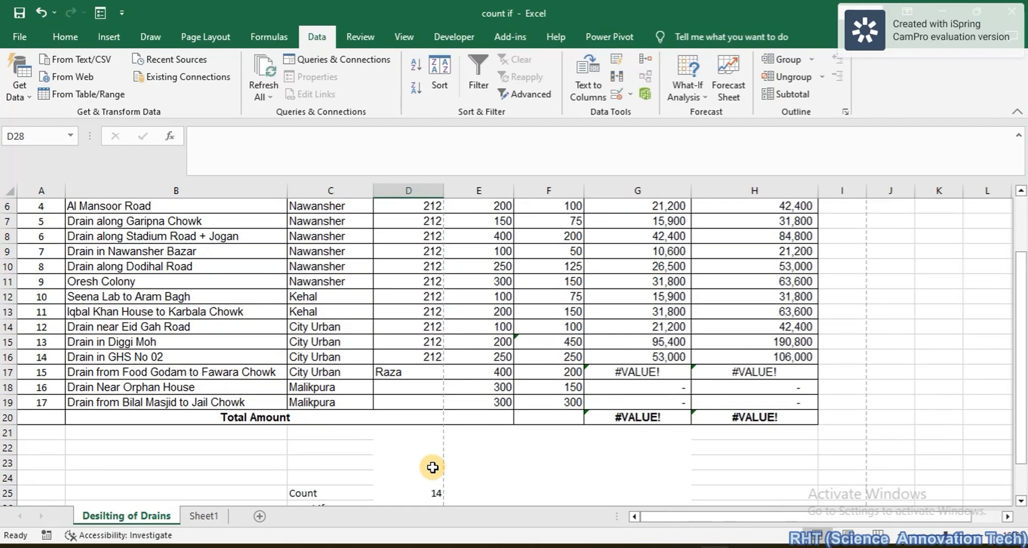
left_click(420, 346)
scroll(419, 346, "up", 2)
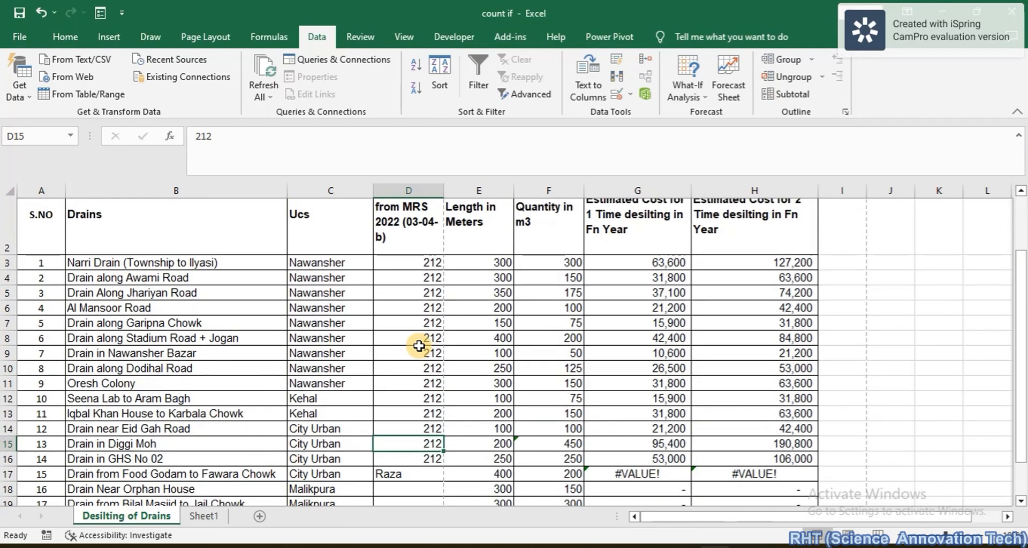
scroll(419, 346, "down", 2)
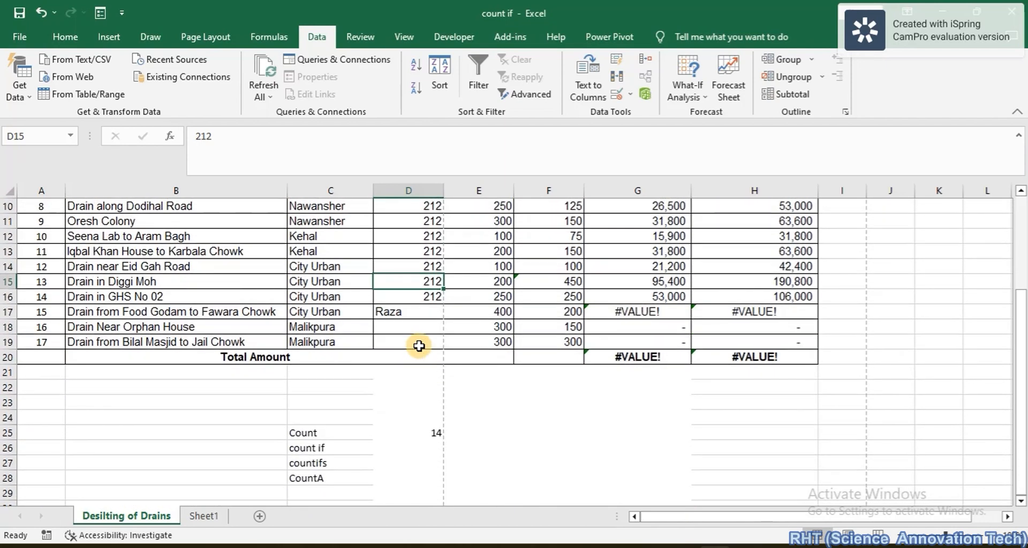
left_click(386, 480)
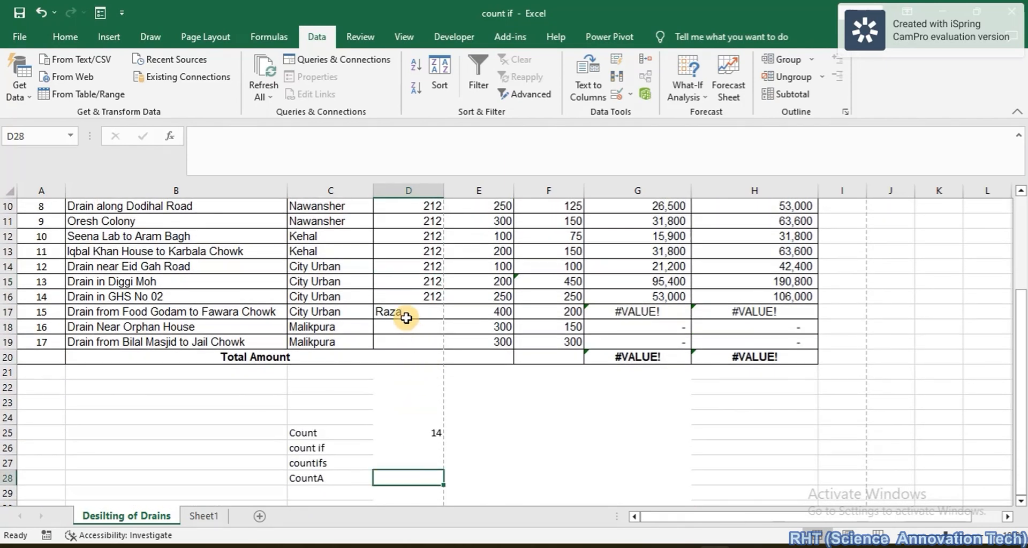
type("=")
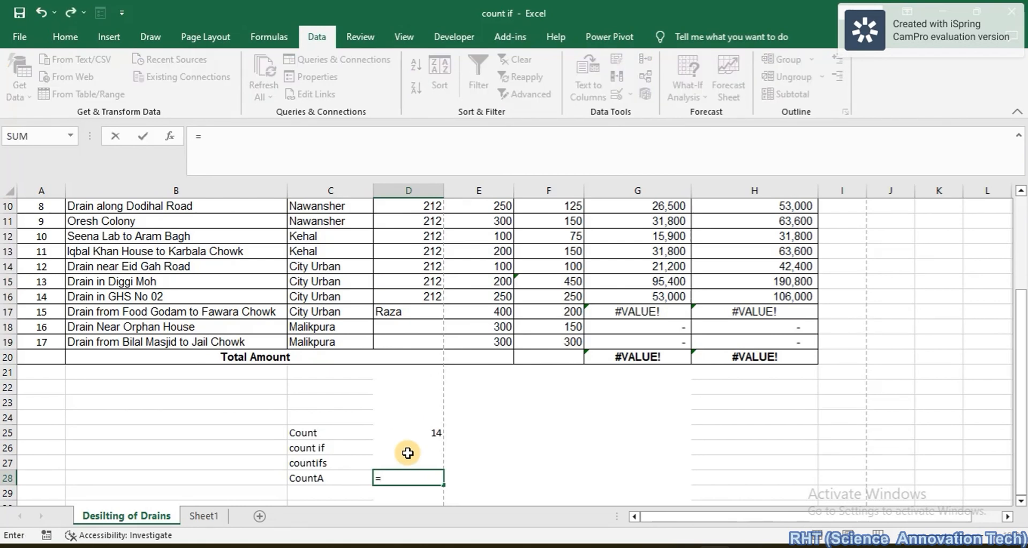
type("coun")
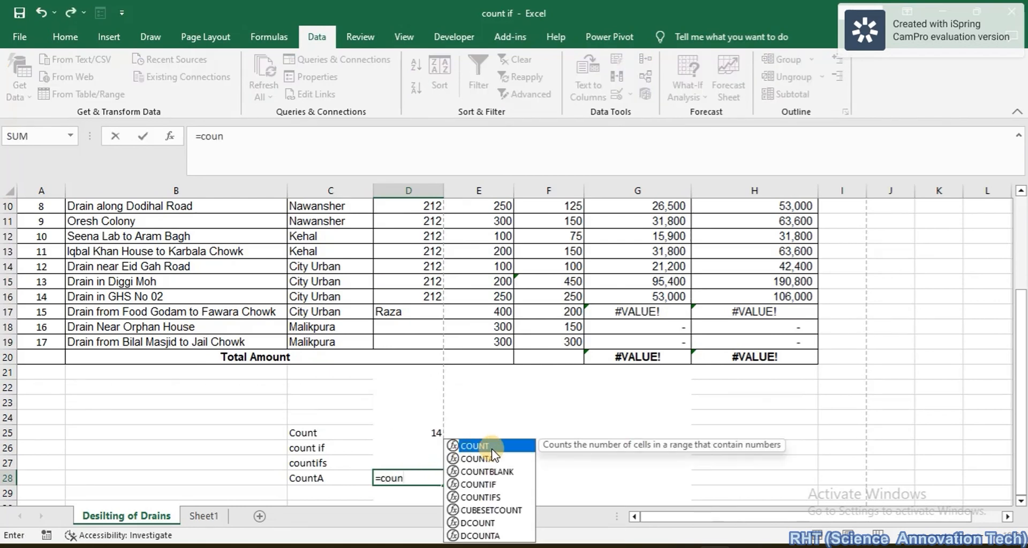
double_click(494, 459)
scroll(407, 282, "up", 3)
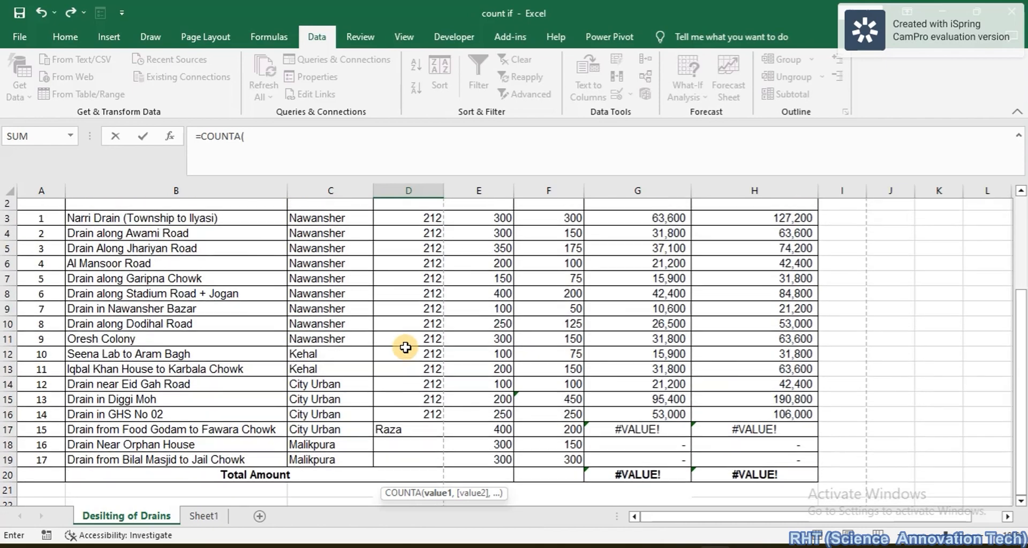
scroll(416, 268, "up", 1)
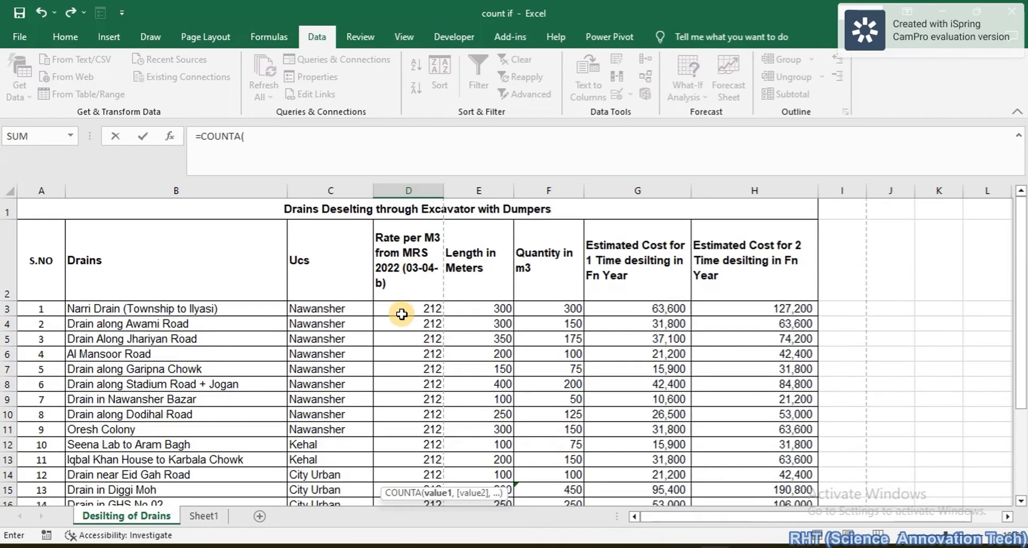
left_click_drag(402, 306, 405, 445)
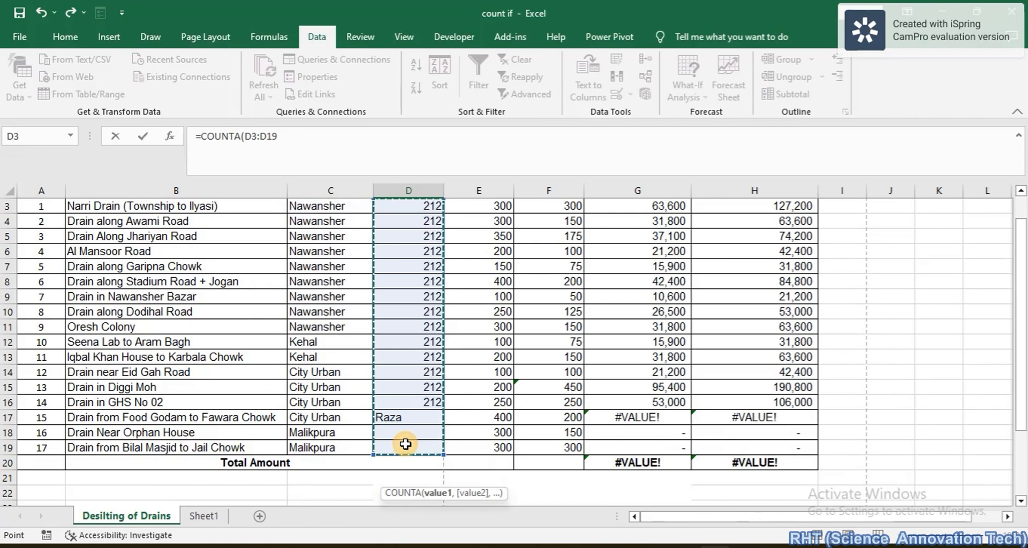
key("Return")
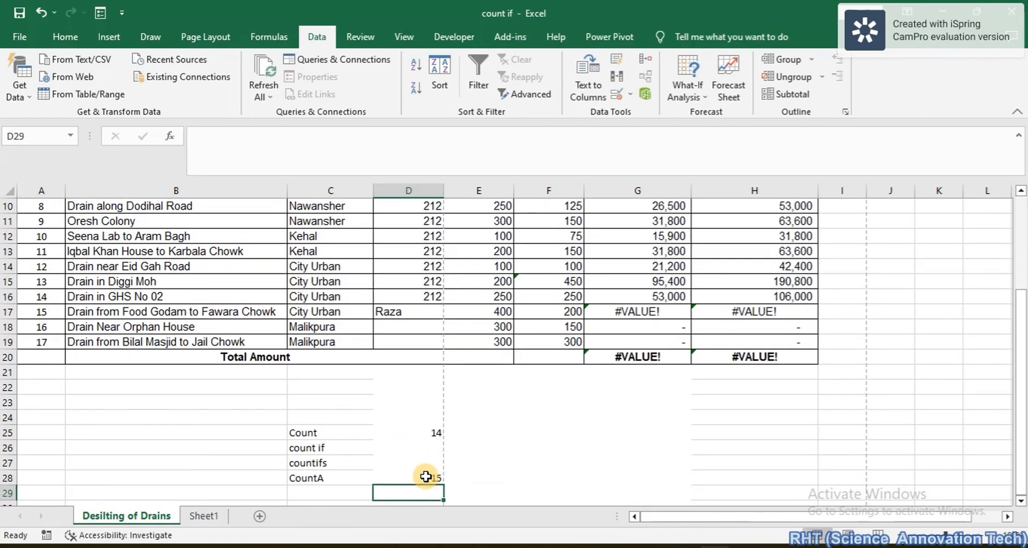
Compare the COUNTA cell D28 and the COUNT cell D25 with the text entry in D17.
left_click(426, 477)
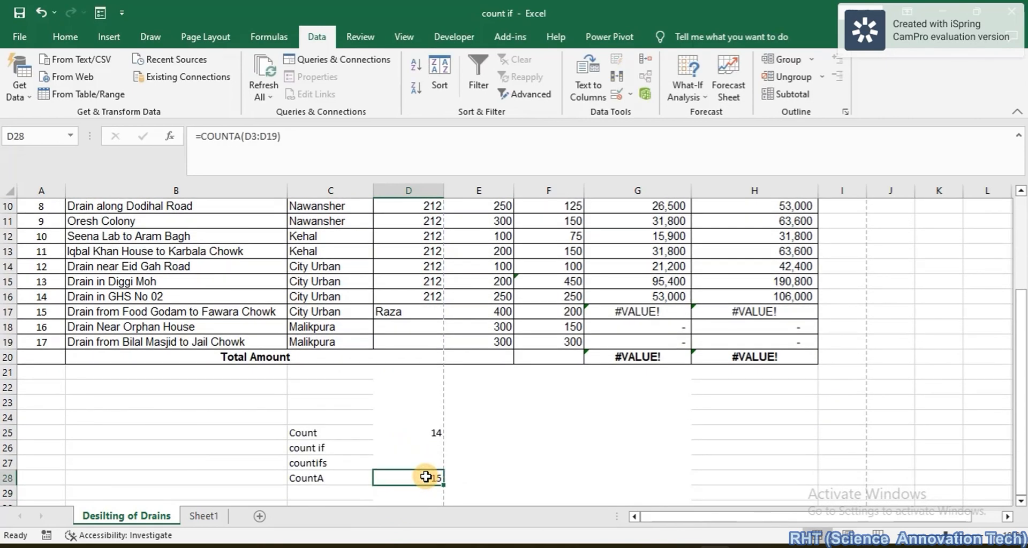
left_click(403, 312)
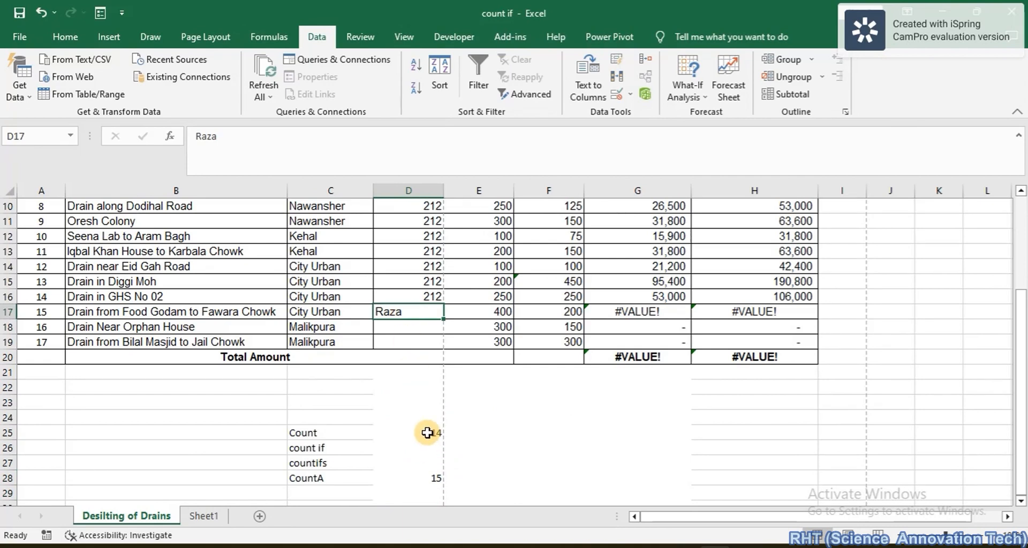
left_click(427, 433)
Fill the Count row C25:D25 and the CountA row C28:D28 with yellow.
left_click_drag(300, 432, 412, 433)
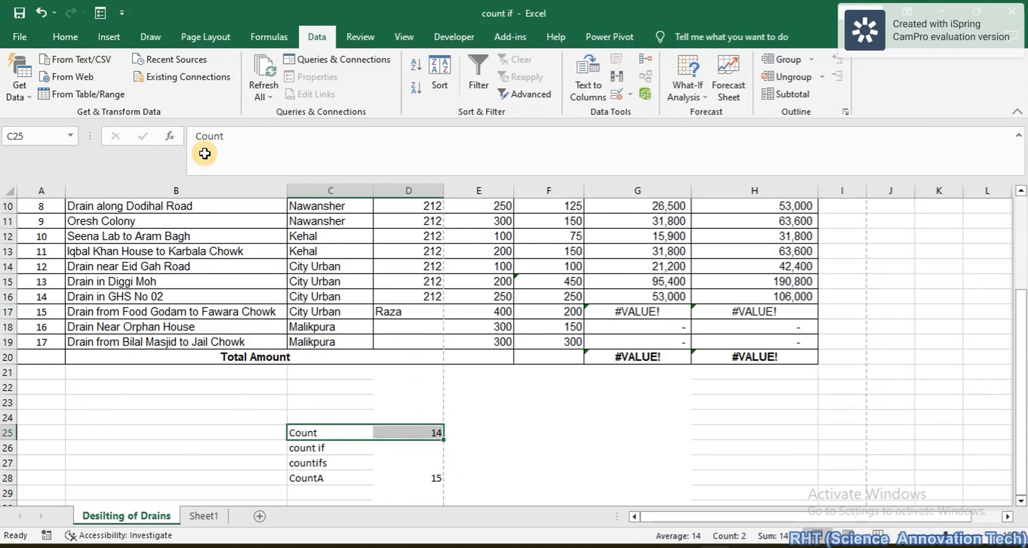
left_click(64, 37)
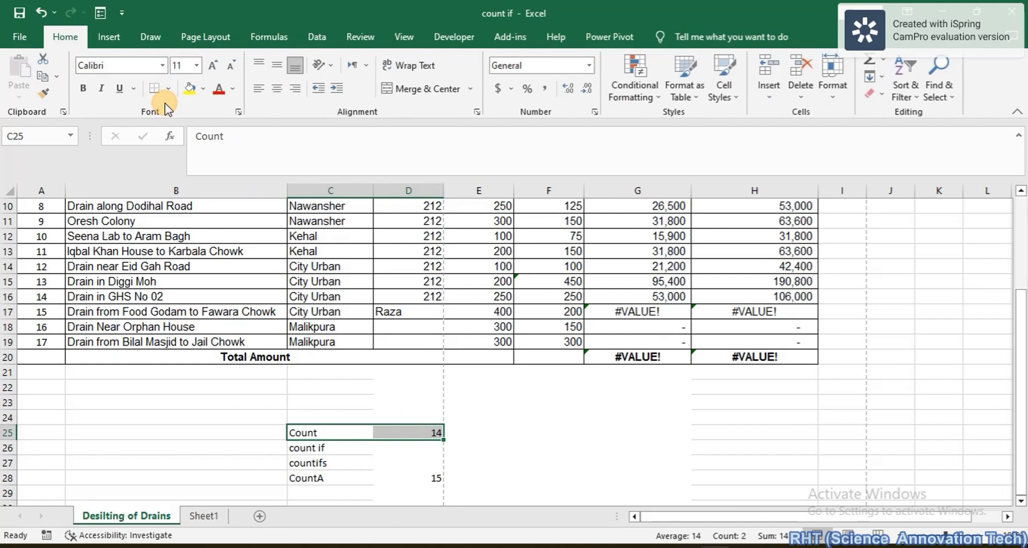
left_click(191, 88)
left_click(401, 309)
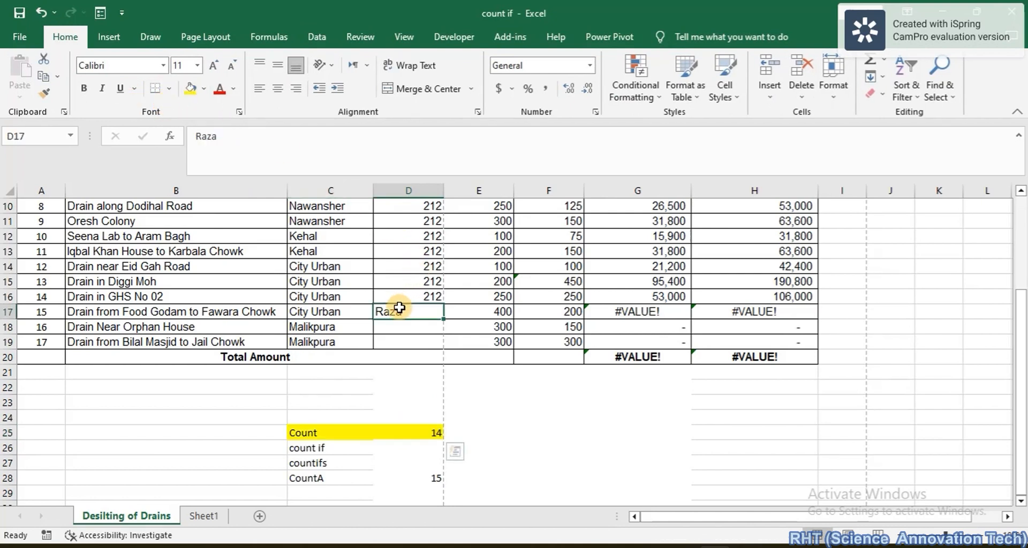
left_click_drag(304, 477, 417, 478)
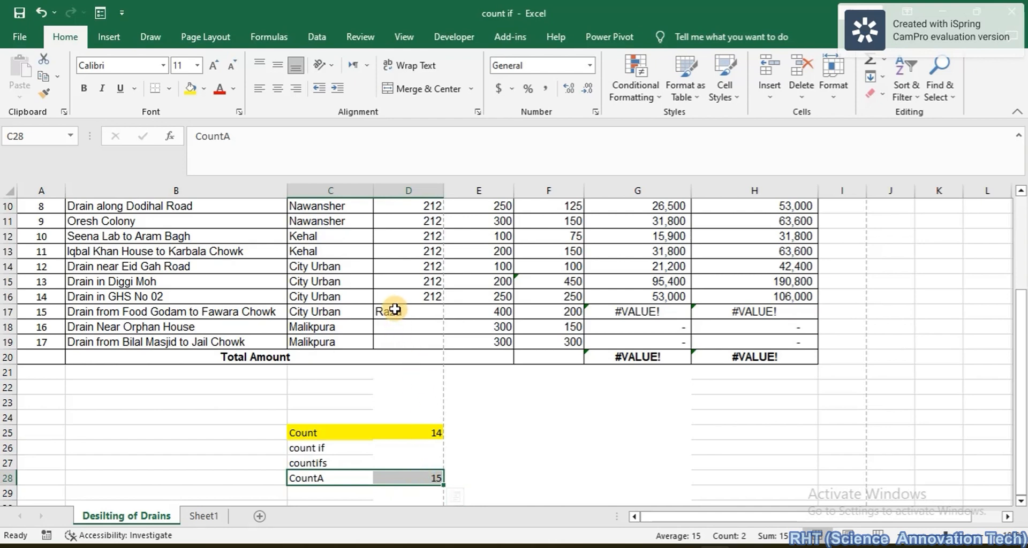
left_click(193, 92)
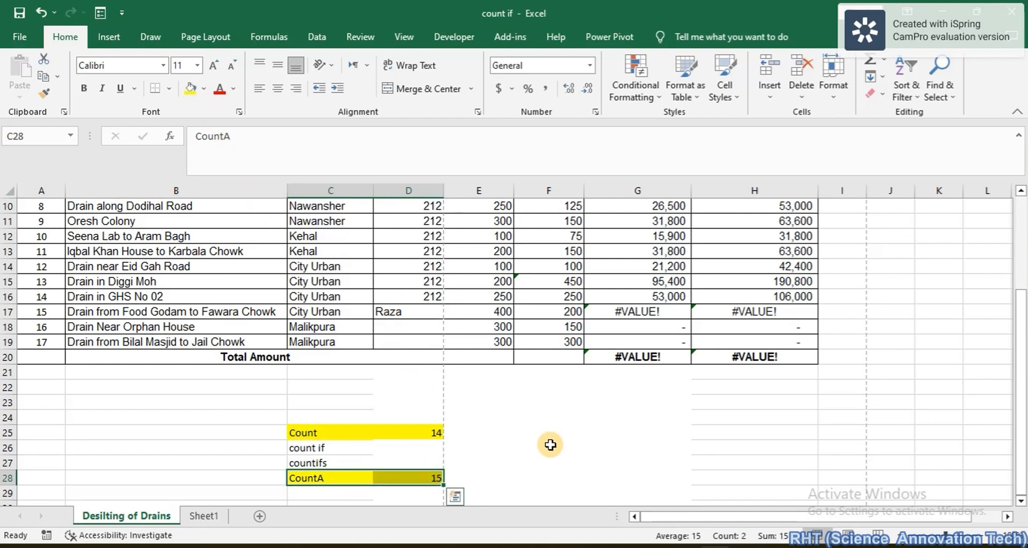
Compare the Count and CountA results with the numeric and text entries in rate cells D15:D17.
left_click(335, 433)
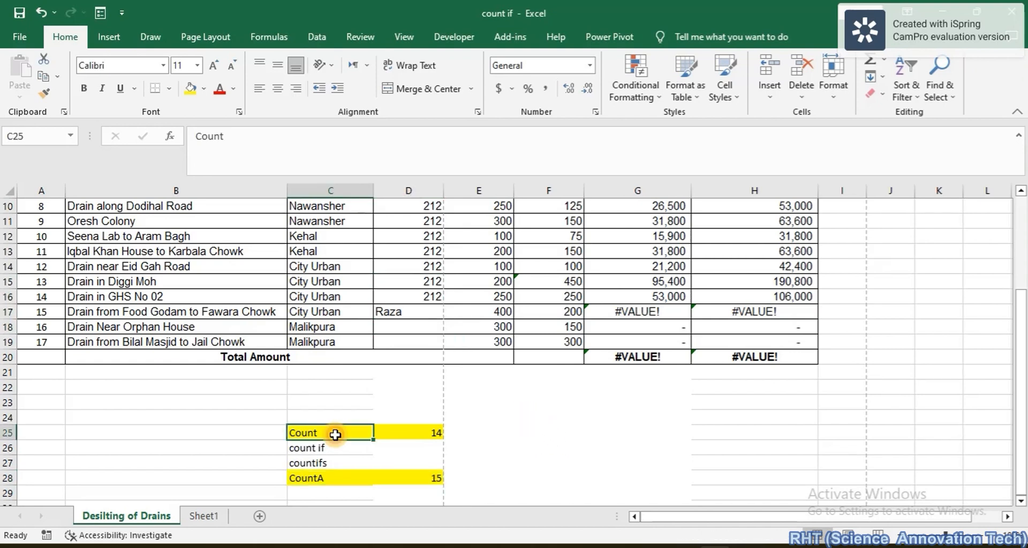
left_click(474, 434)
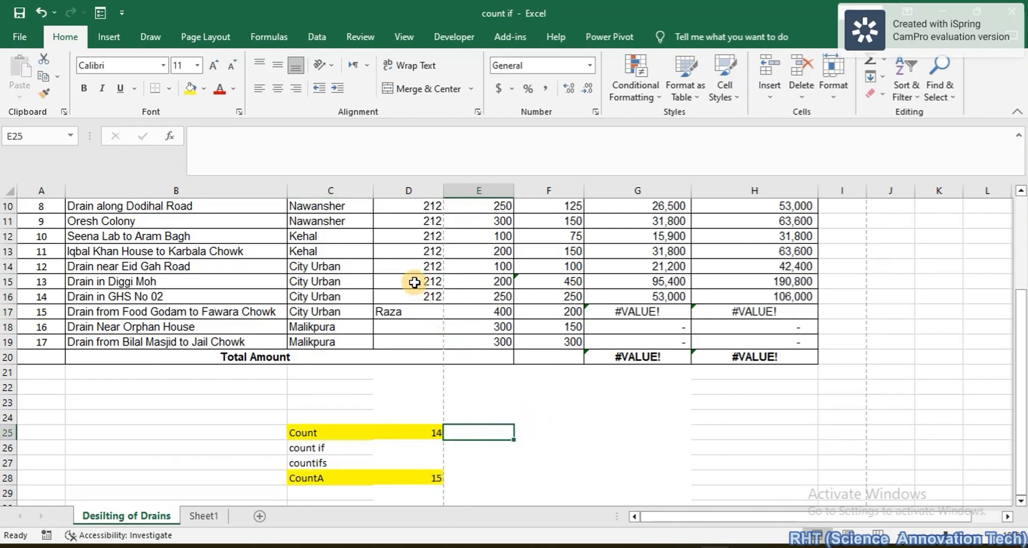
left_click_drag(411, 284, 420, 316)
left_click(482, 410)
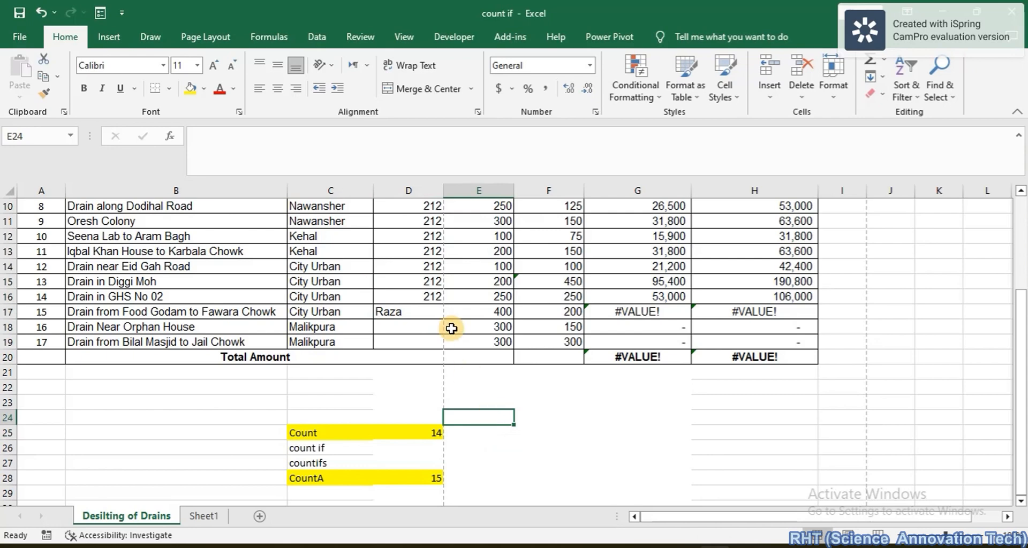
left_click(421, 281)
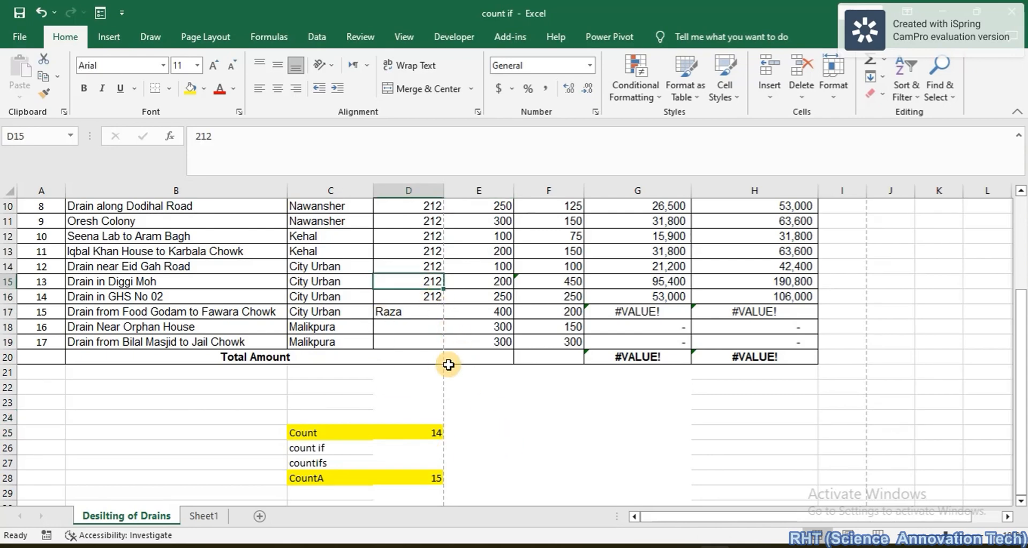
scroll(449, 364, "down", 1)
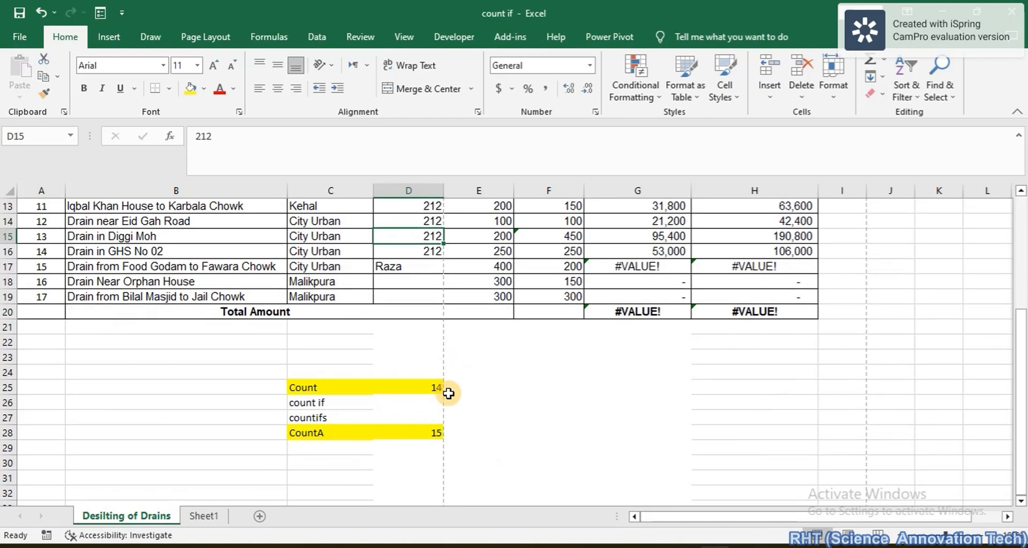
left_click(313, 477)
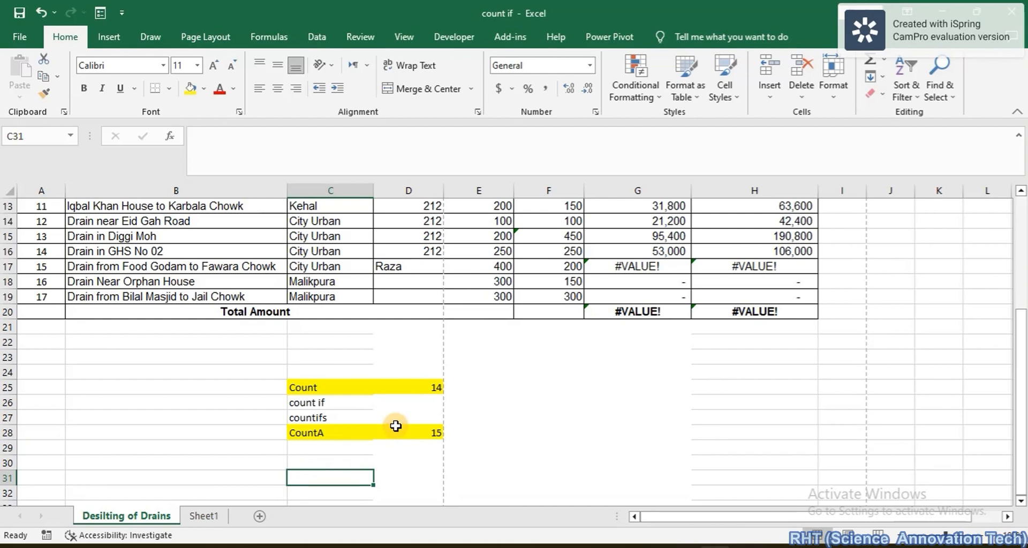
Clear the text entry in D17 and fill the 212 rate from D16 down to D19.
left_click(392, 270)
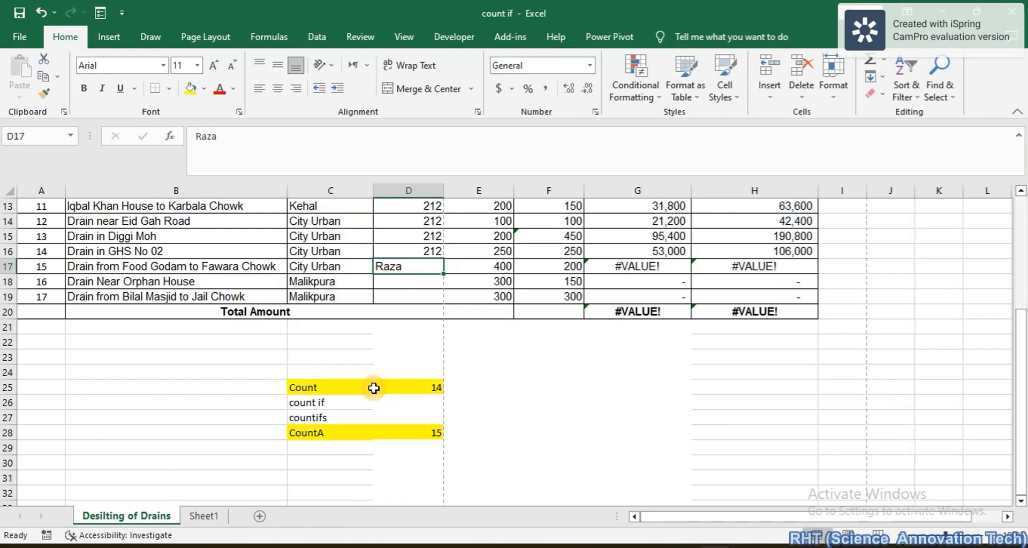
key("Delete")
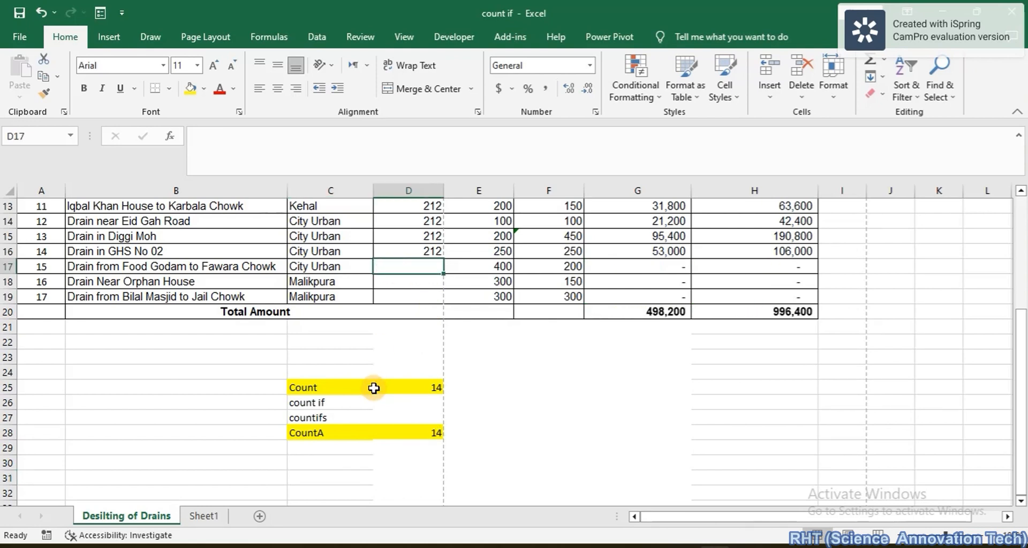
left_click(420, 255)
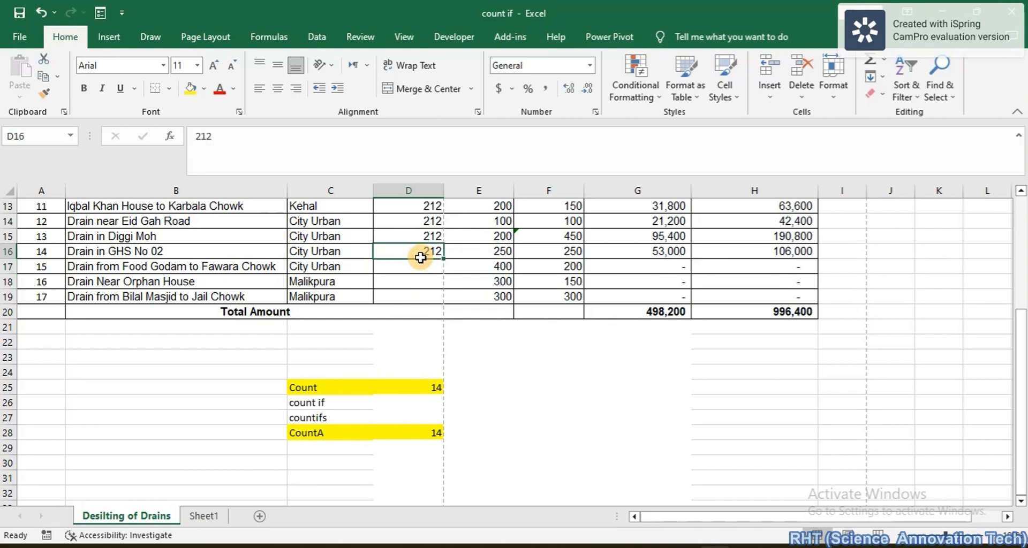
left_click_drag(446, 261, 435, 303)
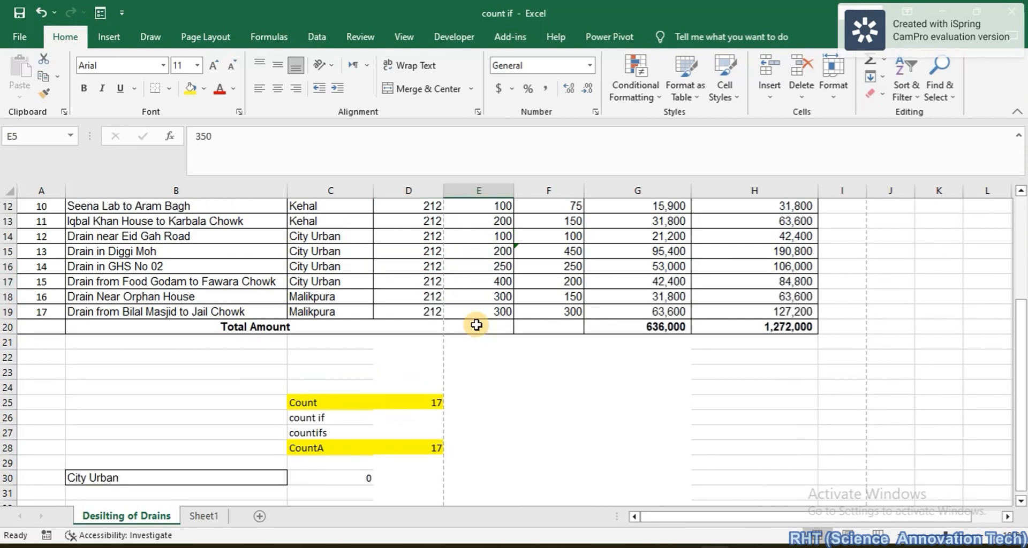
Clear the City Urban criterion from B30 and begin a new COUNTIF formula in C30 over the lengths E3:E19.
left_click(335, 476)
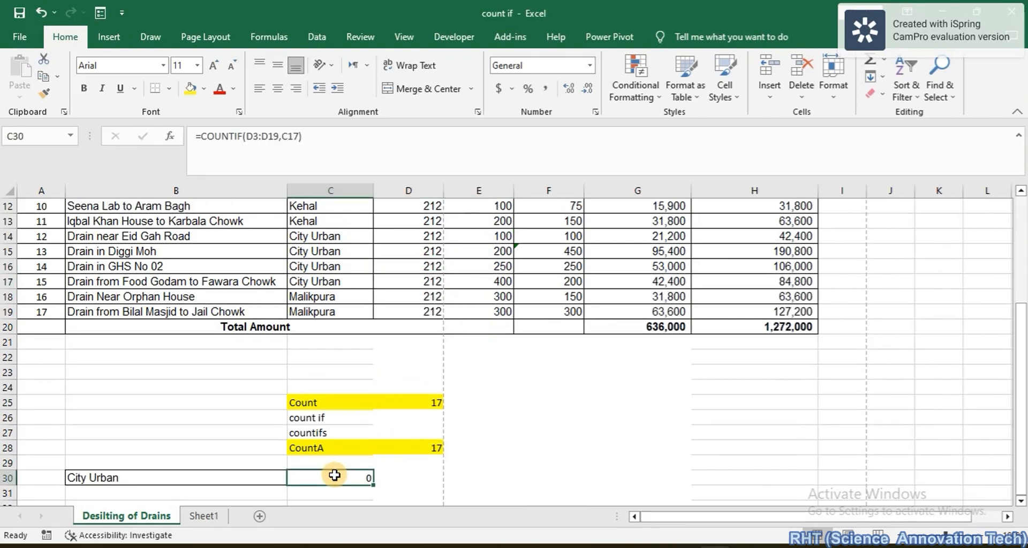
left_click(138, 478)
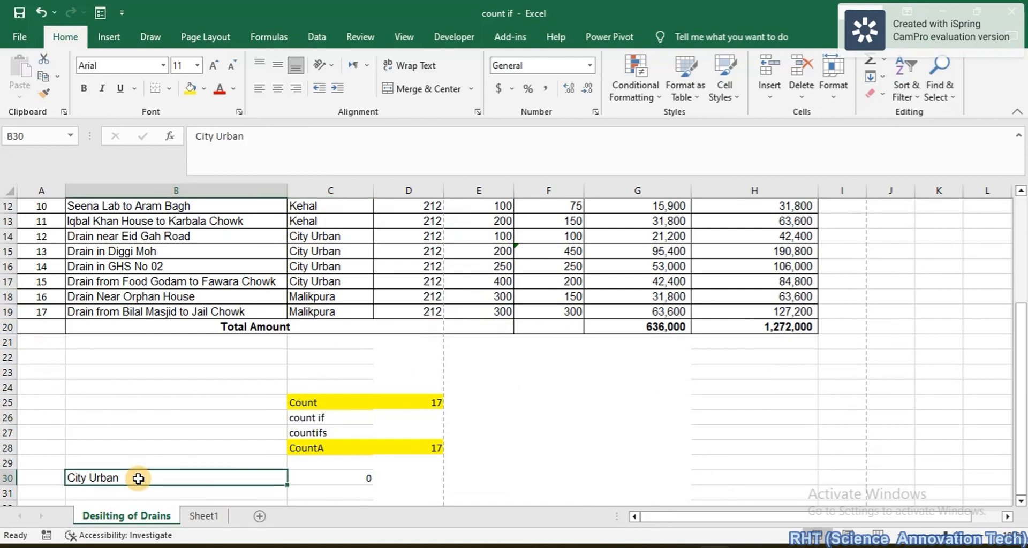
left_click(342, 477)
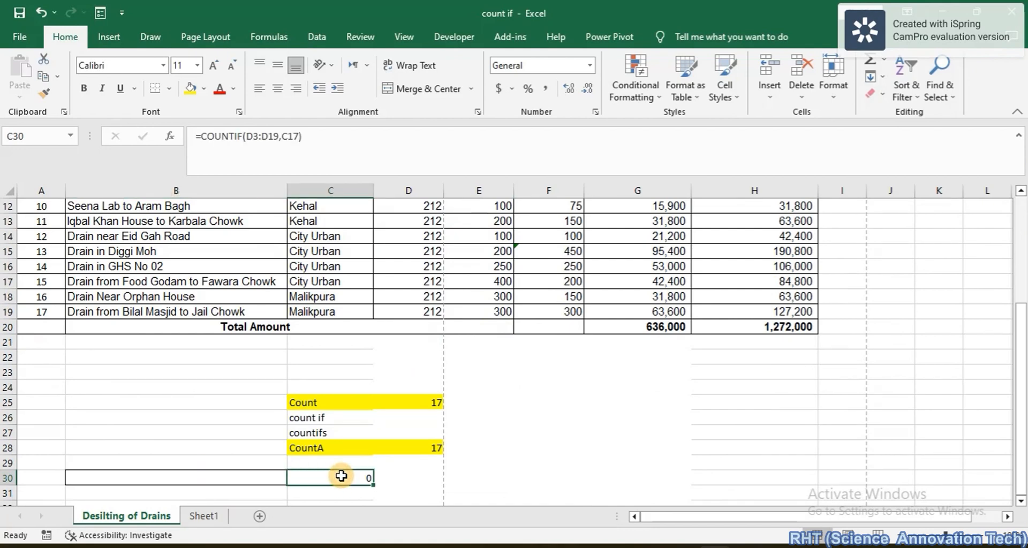
type("=count")
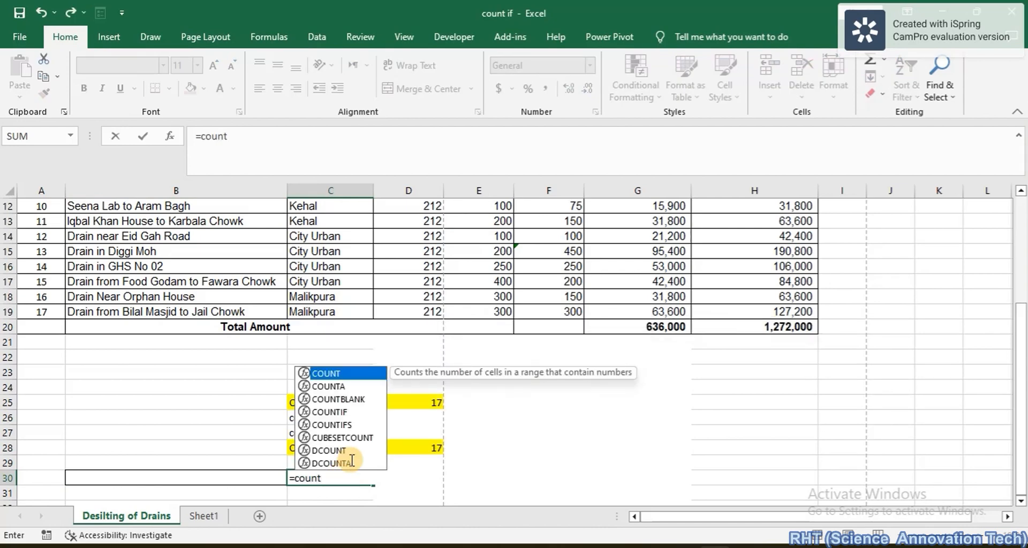
left_click(342, 412)
double_click(342, 412)
scroll(491, 401, "up", 5)
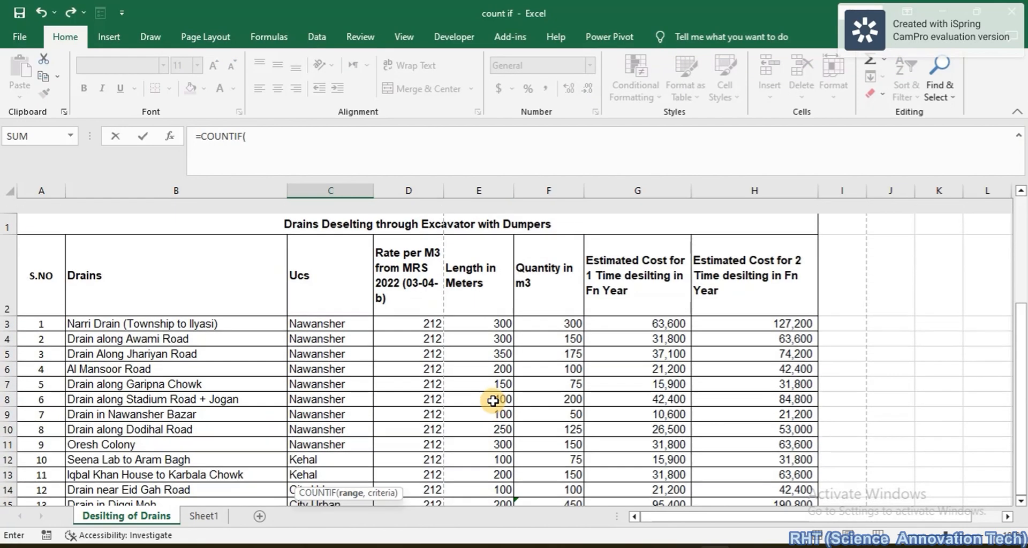
left_click_drag(482, 306, 489, 447)
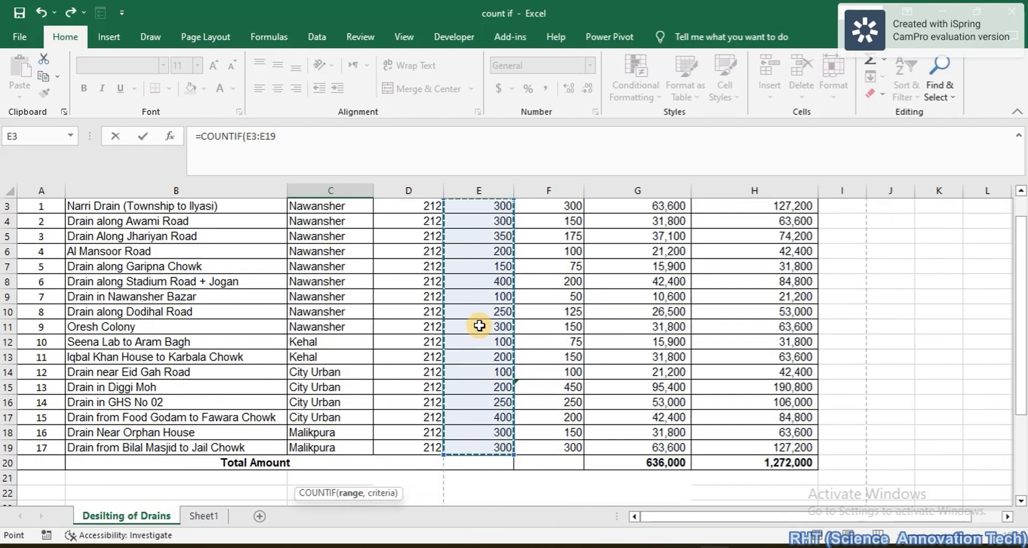
Complete the COUNTIF formula in C30 with cell B30 as its criterion.
scroll(479, 324, "up", 1)
scroll(479, 326, "down", 1)
scroll(479, 325, "down", 1)
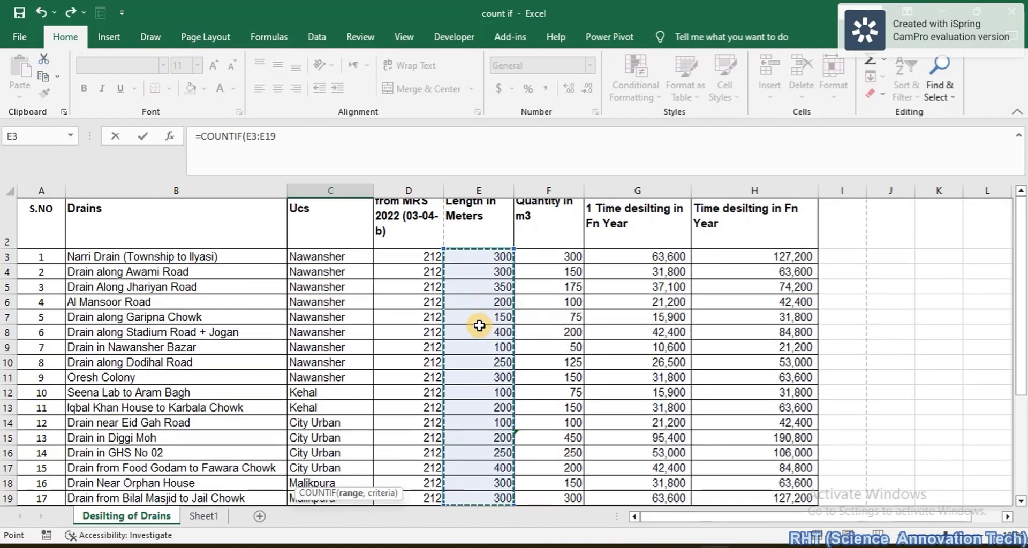
scroll(479, 325, "up", 1)
scroll(479, 326, "down", 2)
scroll(479, 326, "down", 2)
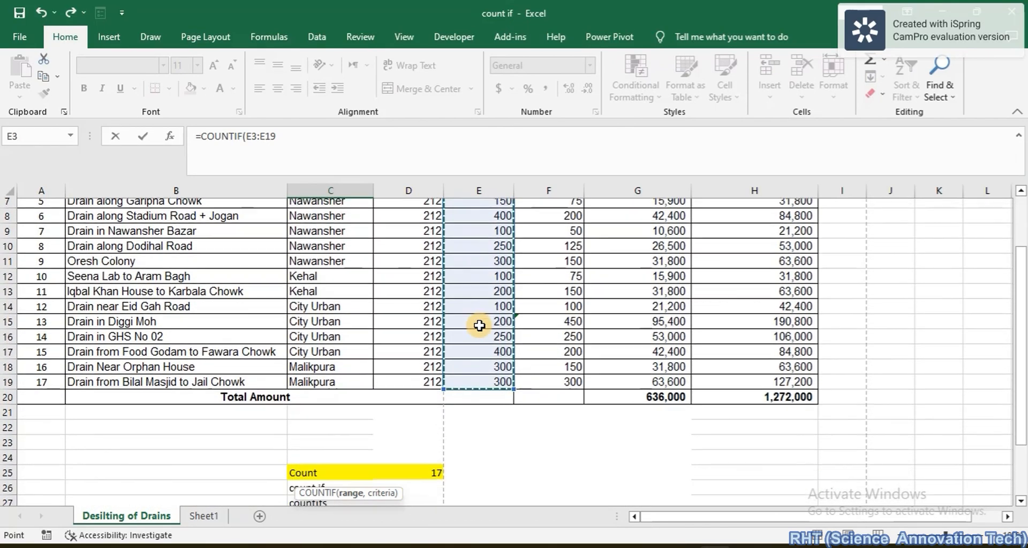
scroll(425, 400, "down", 1)
scroll(426, 399, "down", 1)
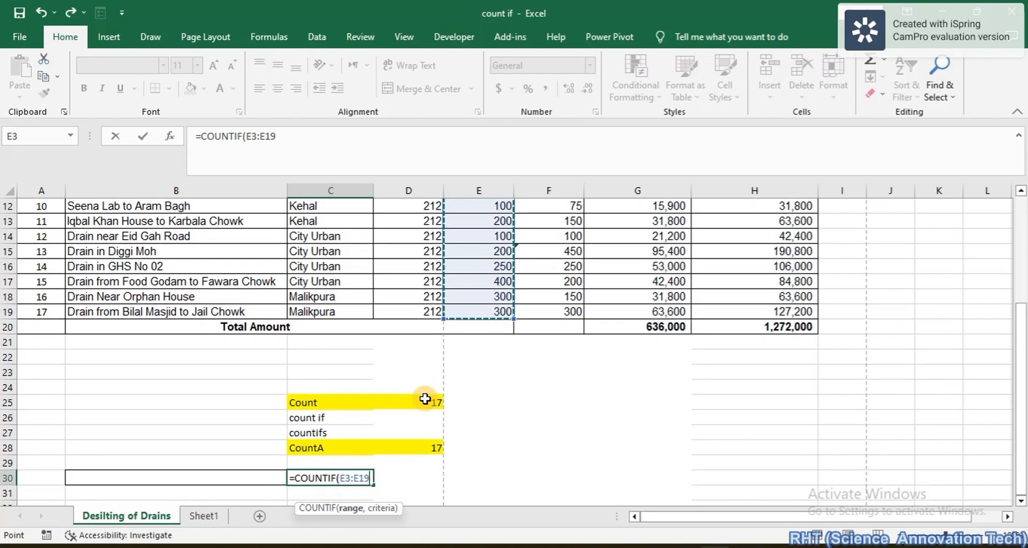
type(",")
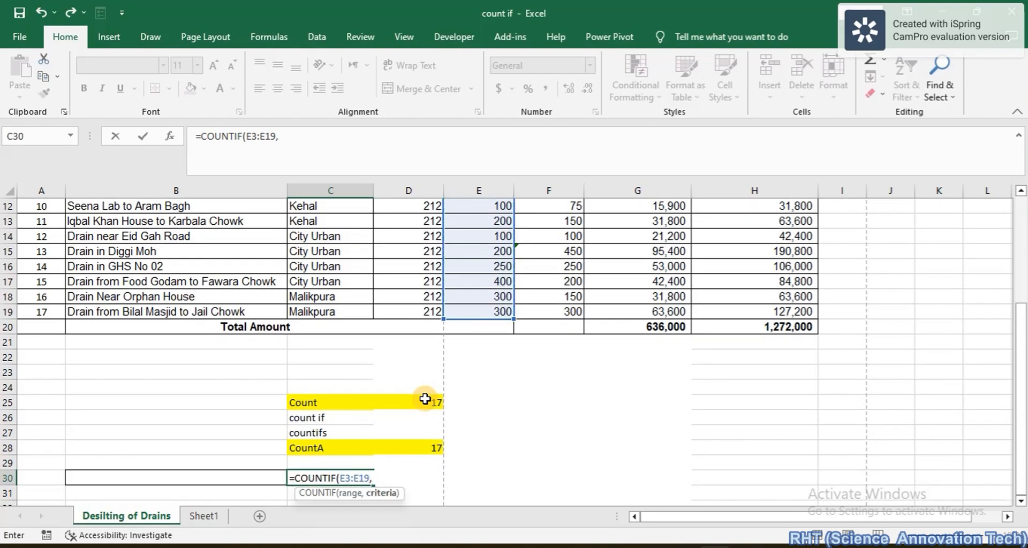
left_click(189, 478)
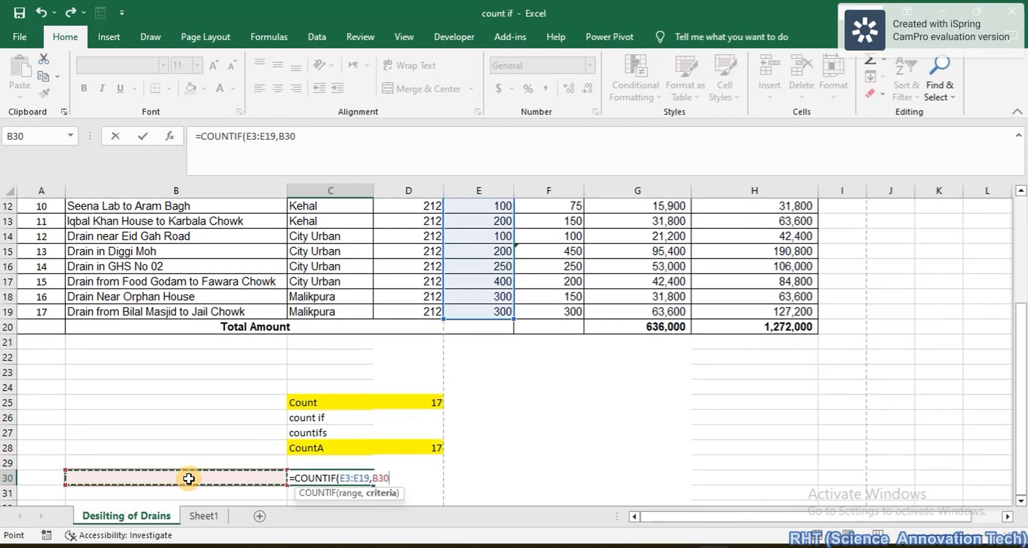
type(")")
key("Return")
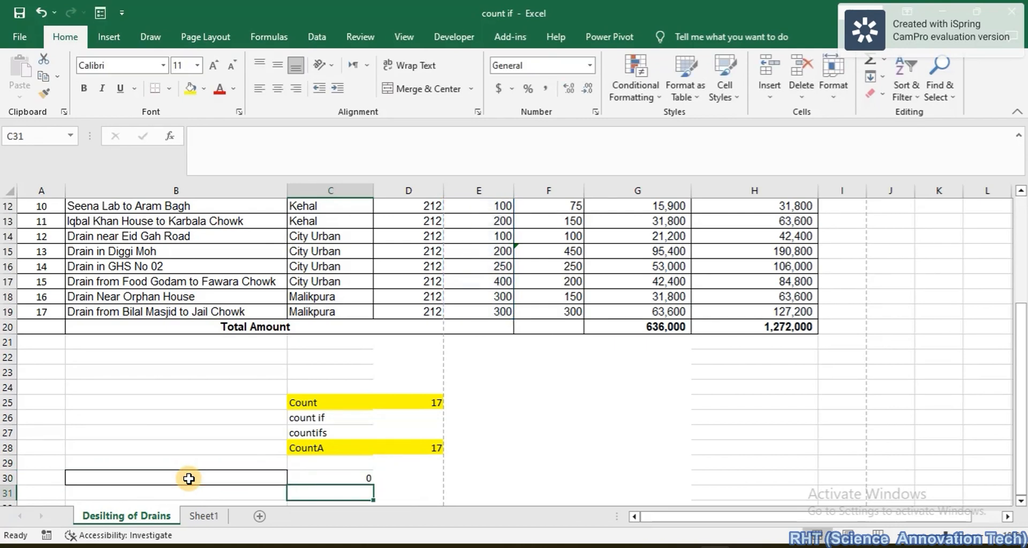
Enter 300 as the criterion in B30 and check the COUNTIF cell C30.
left_click(345, 479)
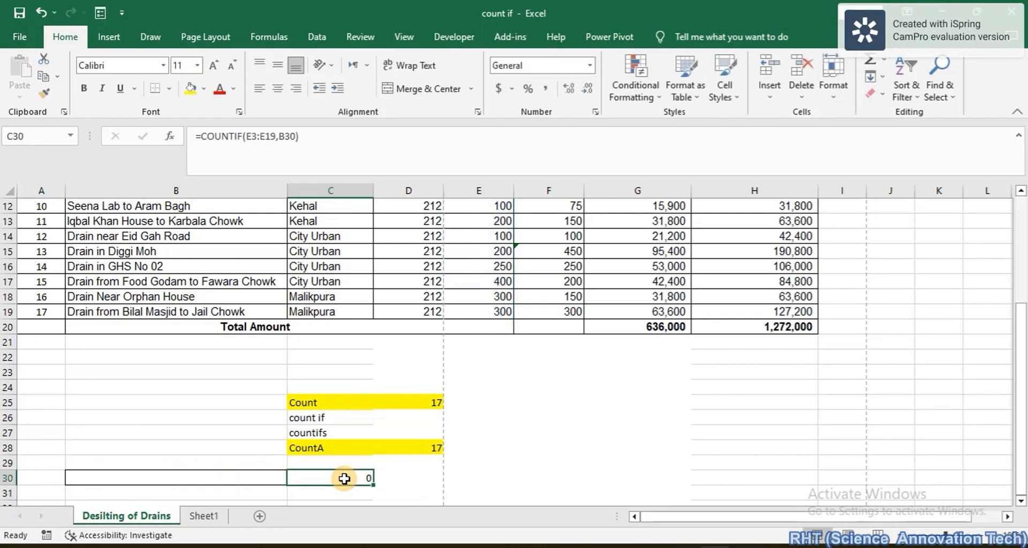
left_click(212, 482)
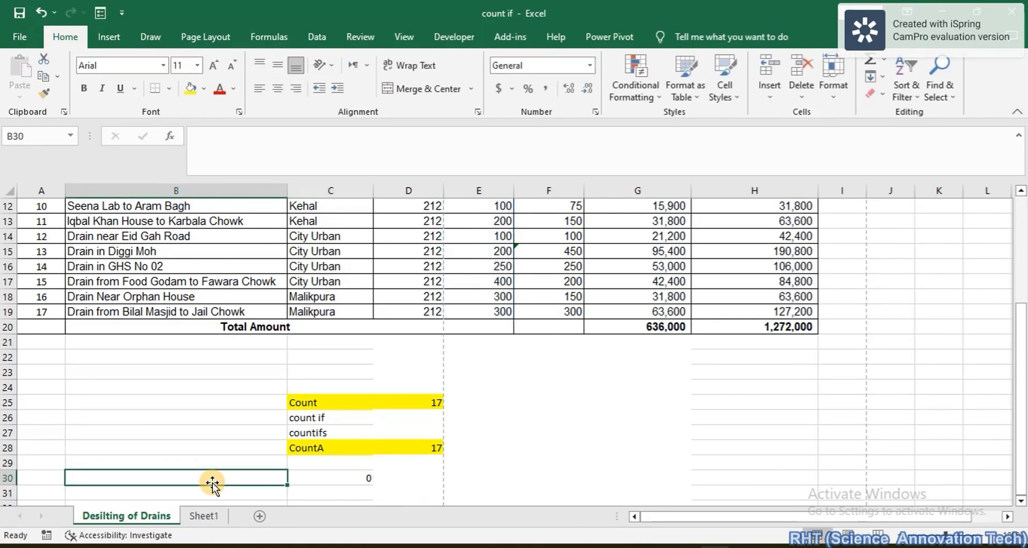
type("30")
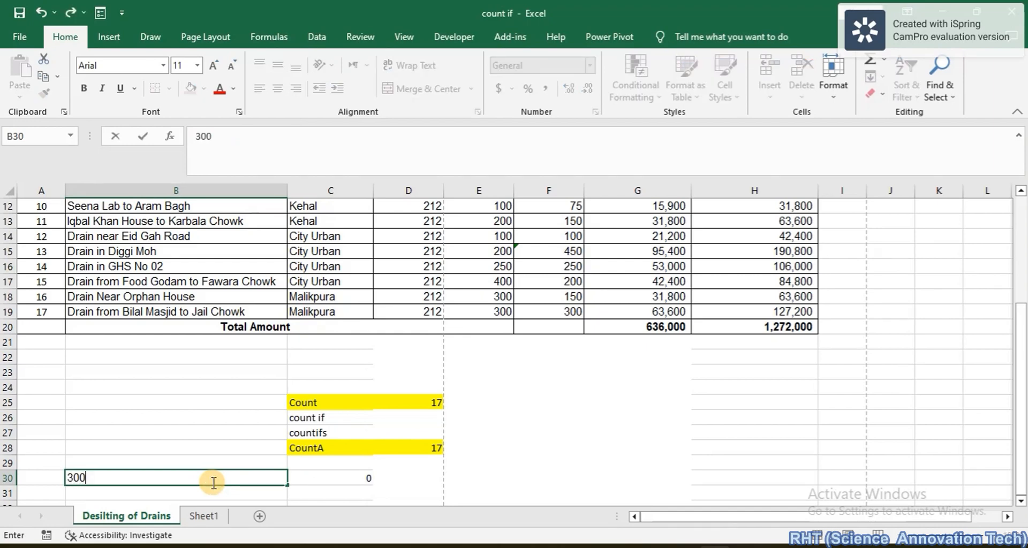
type("0")
left_click(670, 433)
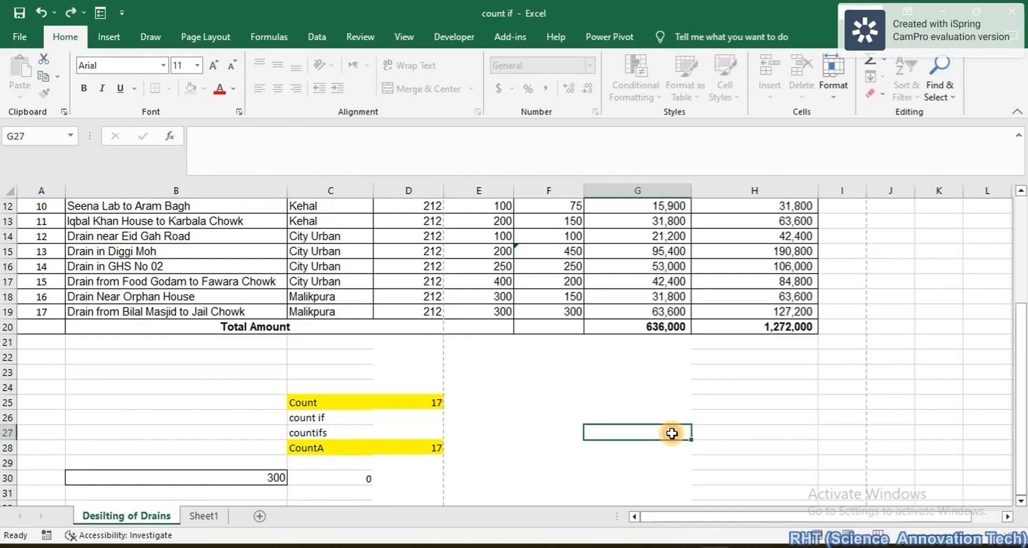
left_click(370, 478)
Fill the matching 300 m lengths in E3:E4 with yellow.
scroll(530, 407, "up", 4)
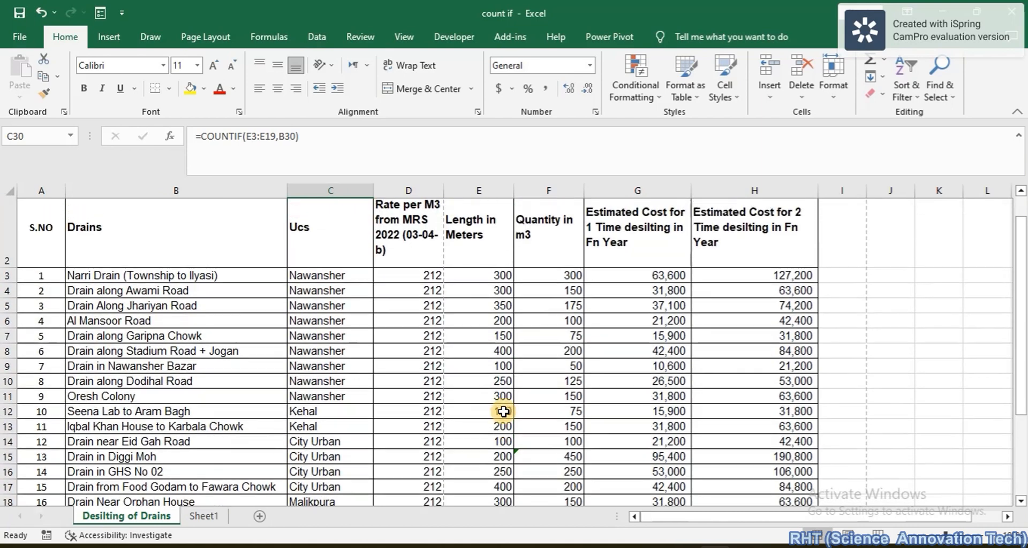
scroll(503, 411, "up", 1)
mouse_move(487, 290)
left_mouse_down()
mouse_move(477, 305)
mouse_move(489, 301)
left_mouse_up()
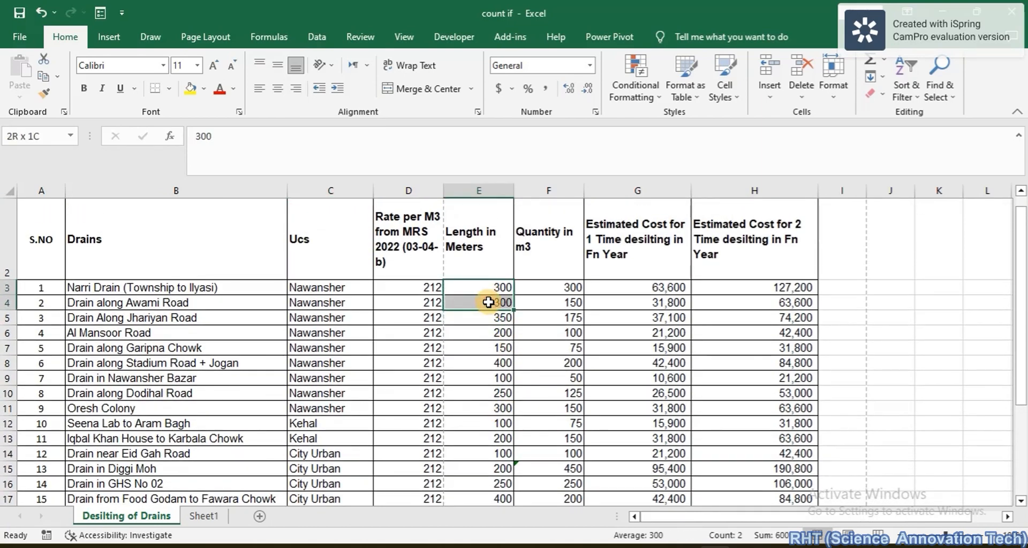
left_click(190, 88)
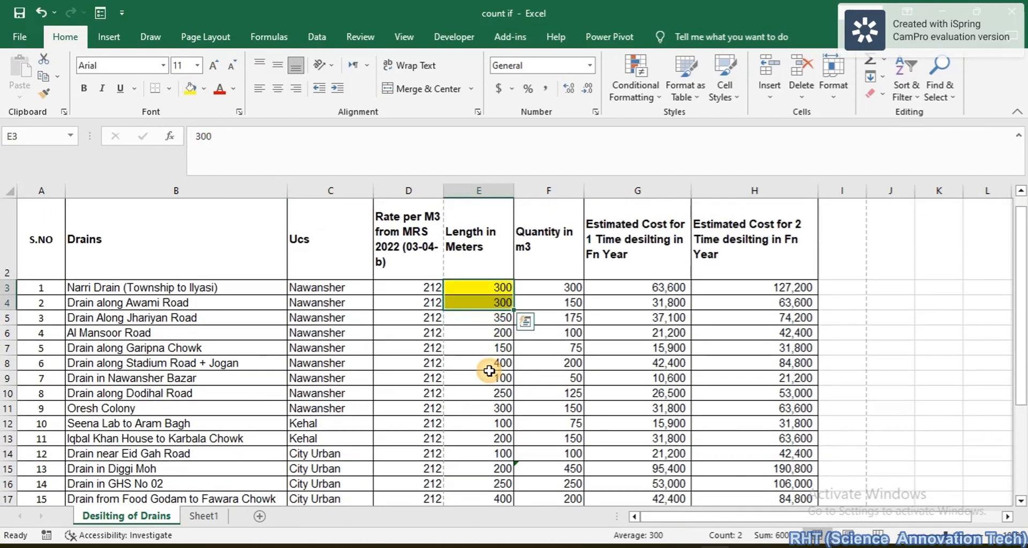
scroll(476, 378, "down", 2)
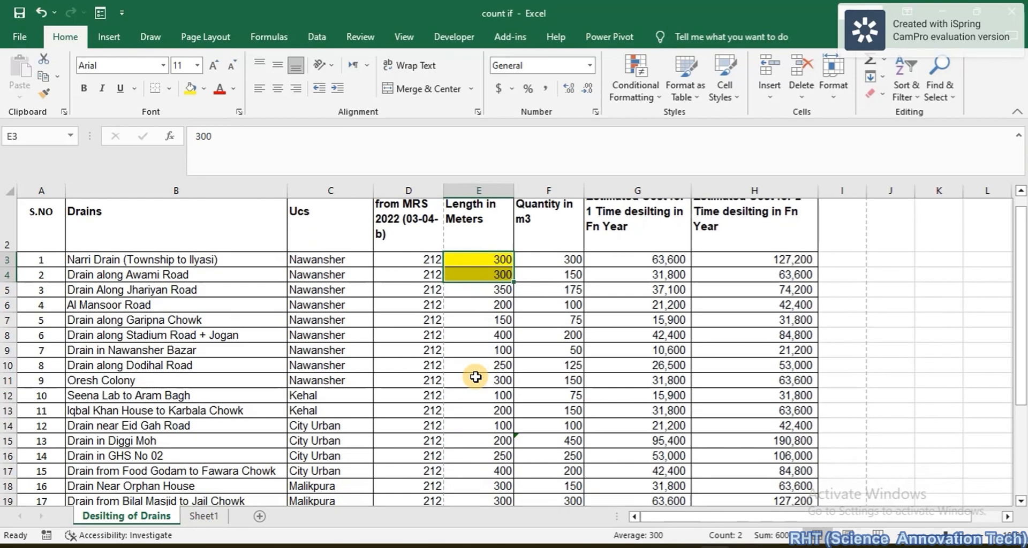
Fill the remaining 300 m lengths in E18:E19 and E11 with yellow.
left_click_drag(486, 419, 486, 427)
left_click(218, 95)
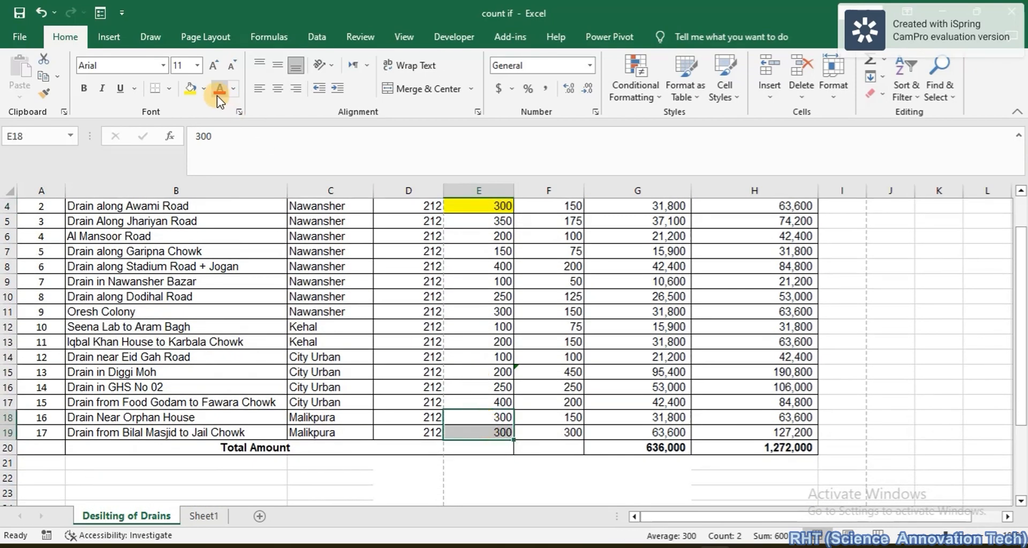
left_click(189, 89)
left_click(498, 310)
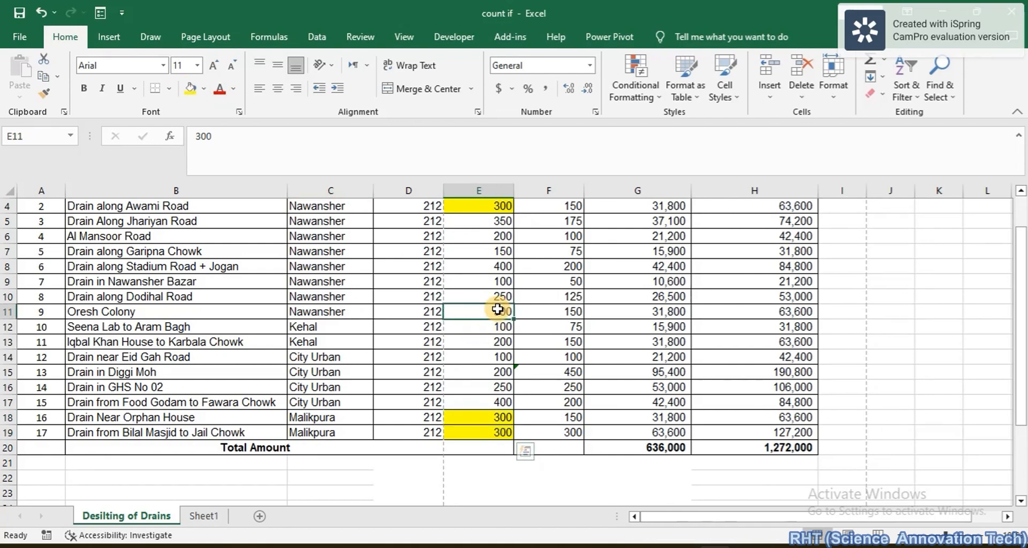
left_click(191, 89)
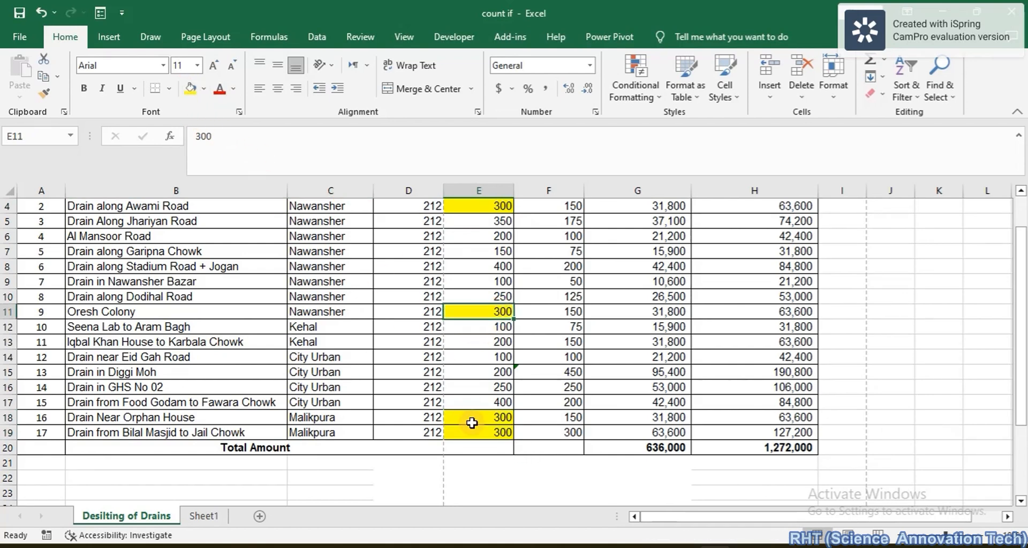
Compare the COUNTIF result in C30 with the yellow-filled 300 m lengths in column E.
scroll(472, 423, "down", 3)
left_click(363, 482)
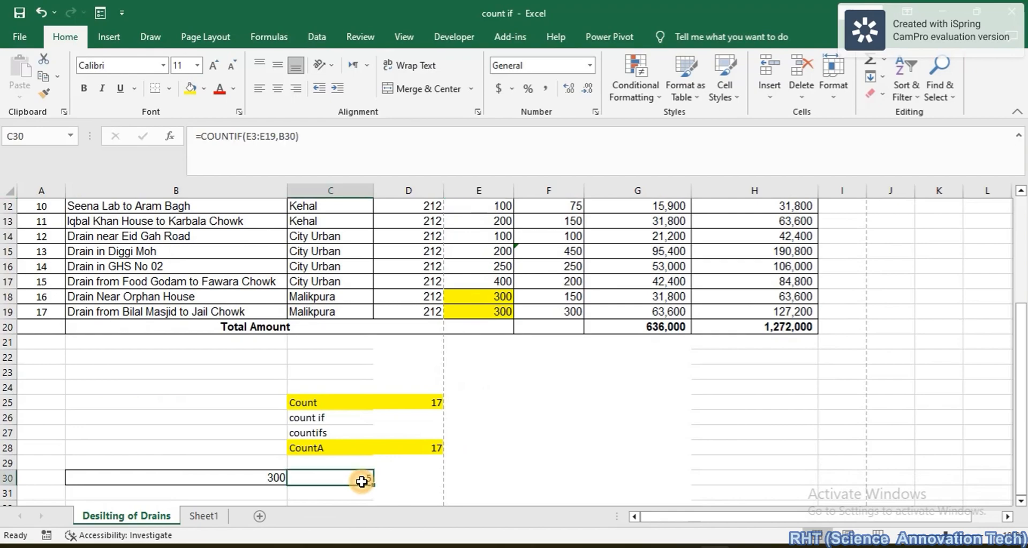
scroll(482, 283, "up", 4)
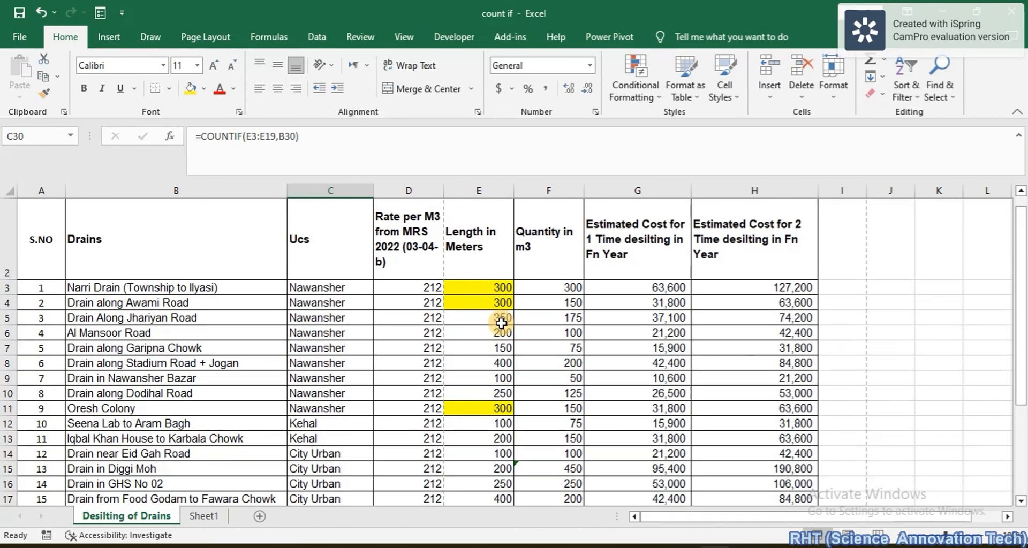
scroll(498, 322, "down", 3)
scroll(501, 324, "down", 3)
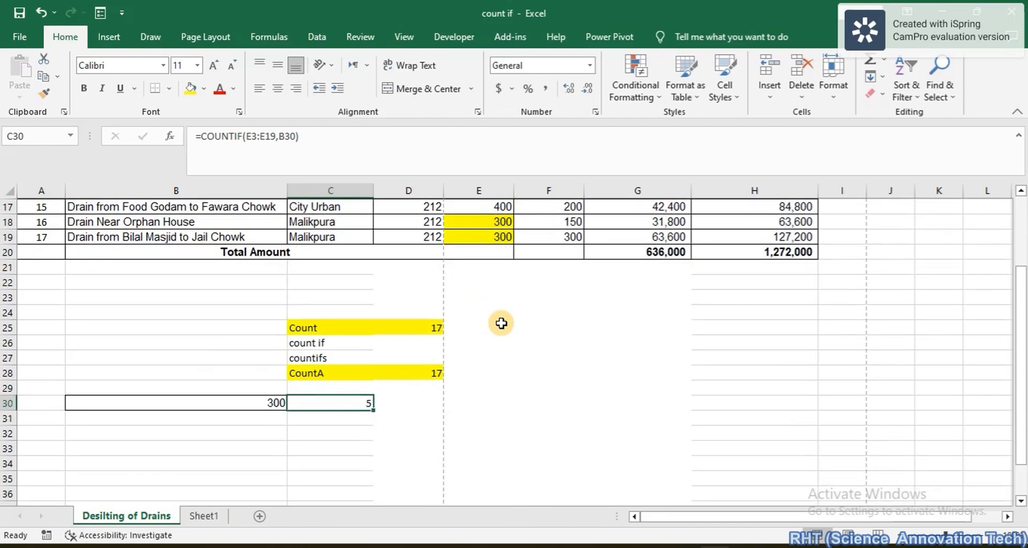
scroll(498, 337, "up", 5)
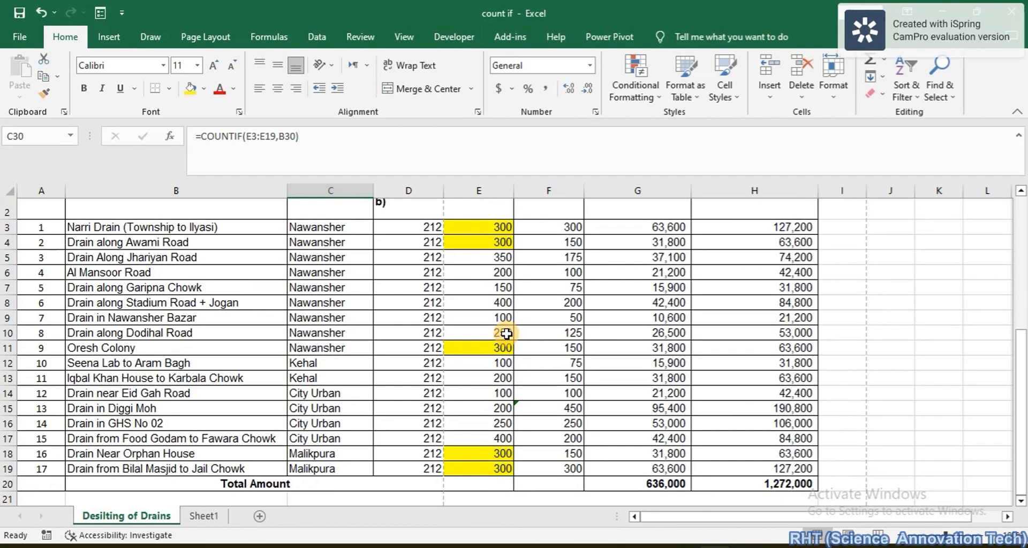
scroll(486, 376, "down", 1)
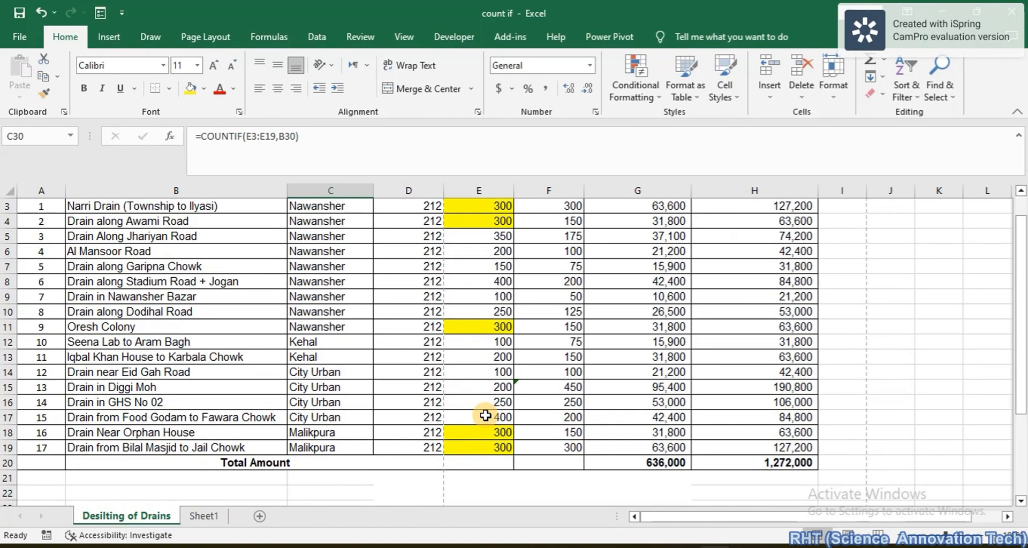
Change the COUNTIF criterion in B30 to 150, the length given in E7.
left_click(497, 265)
scroll(493, 363, "down", 5)
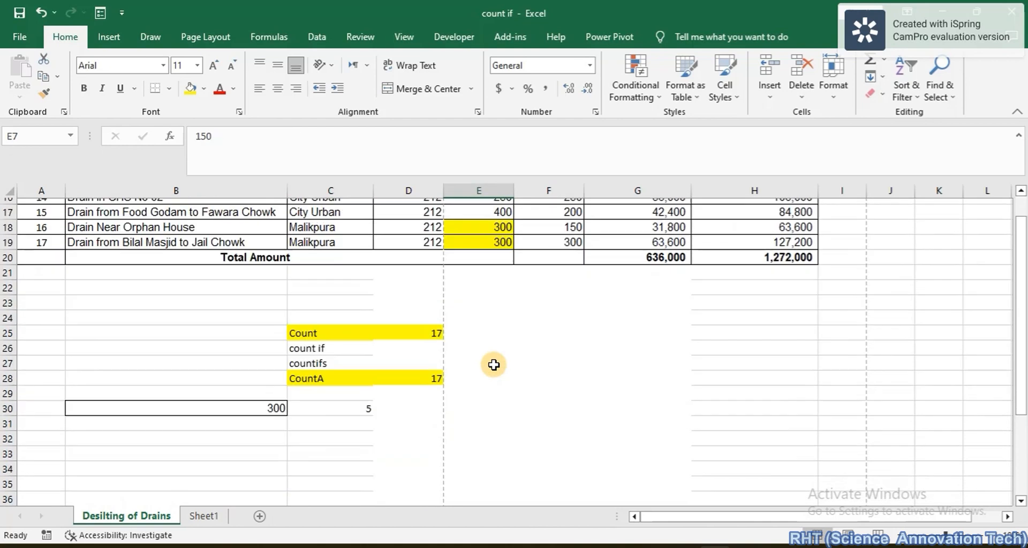
left_click(226, 389)
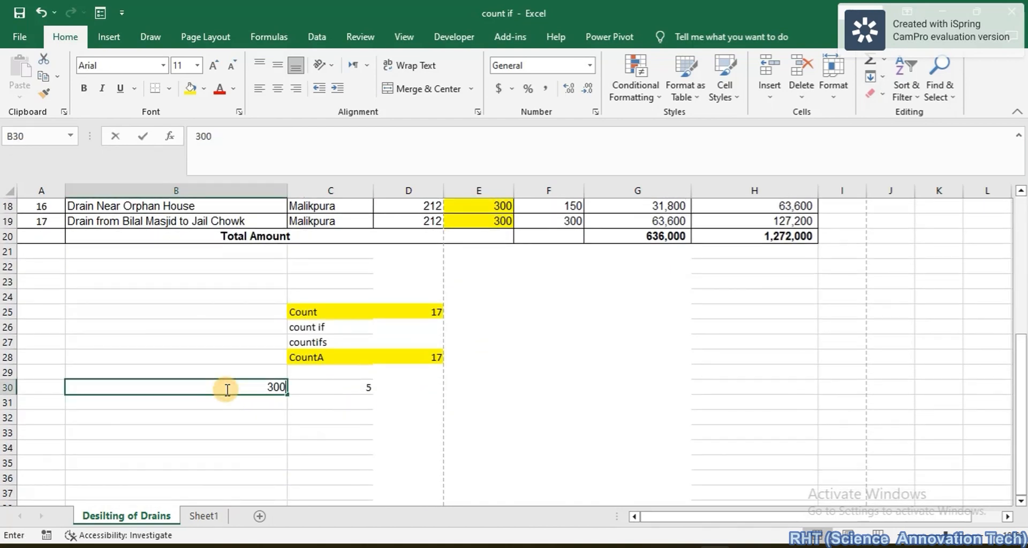
type("150")
key("Return")
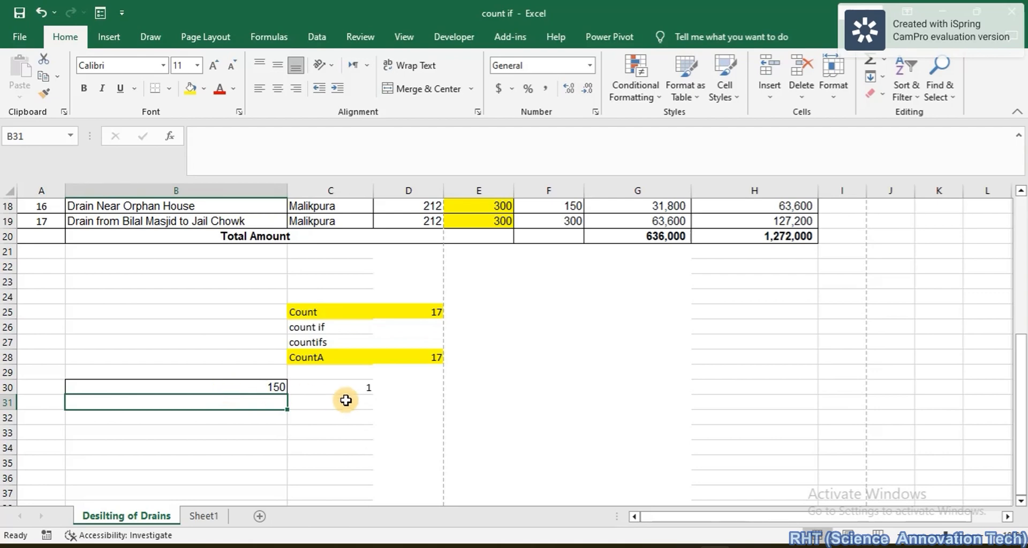
Check the COUNTIF cell C30 and fill the matching 150 m length in E7 with light gold.
left_click(345, 386)
scroll(548, 355, "up", 4)
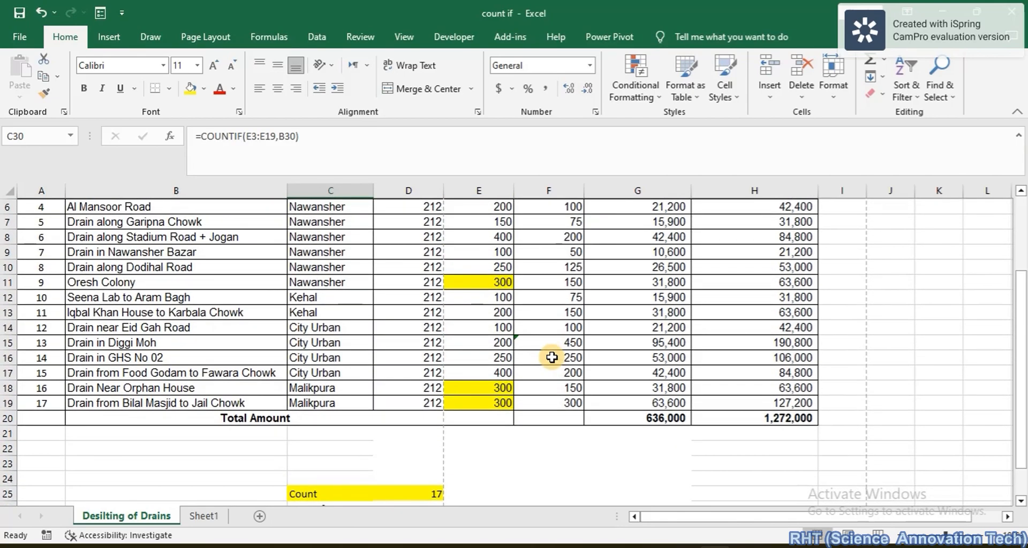
scroll(494, 270, "up", 1)
left_click(490, 266)
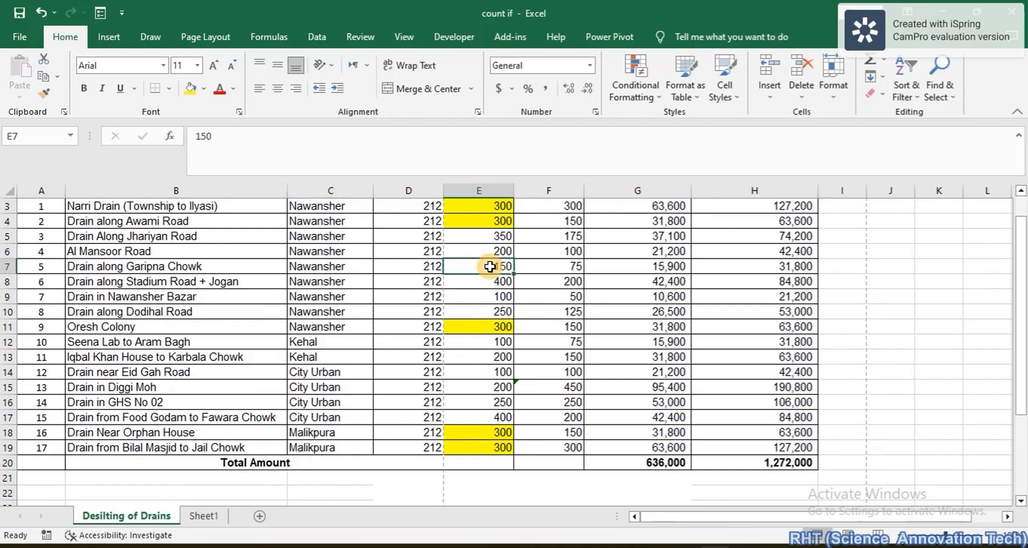
left_click(204, 89)
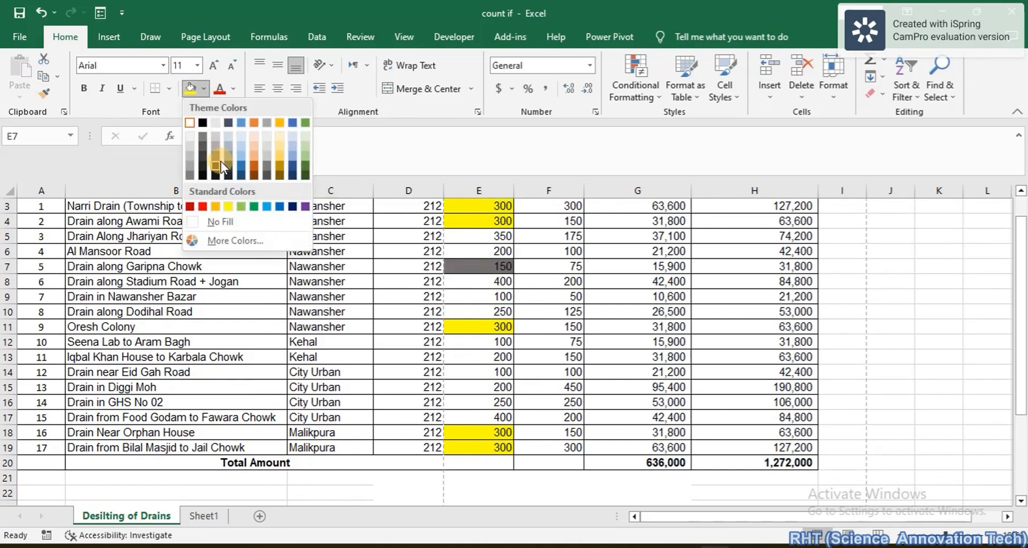
left_click(275, 146)
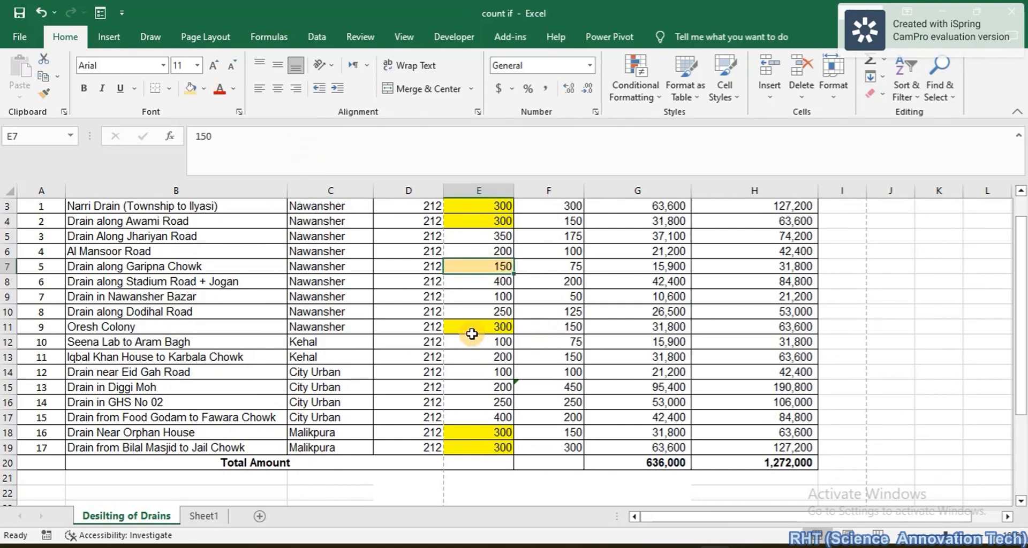
Replace the COUNTIF criterion in B30 with 100.
scroll(470, 333, "down", 2)
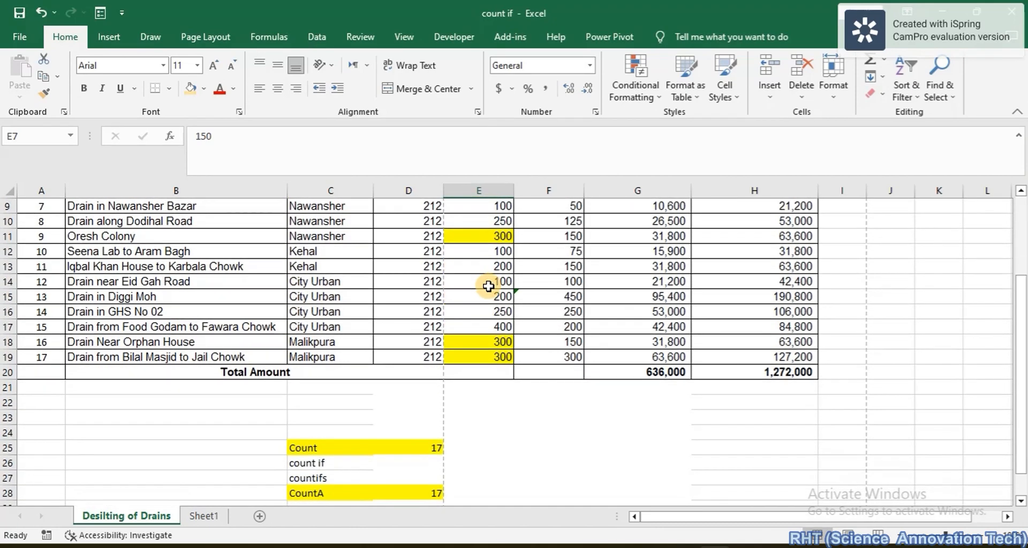
scroll(488, 284, "down", 3)
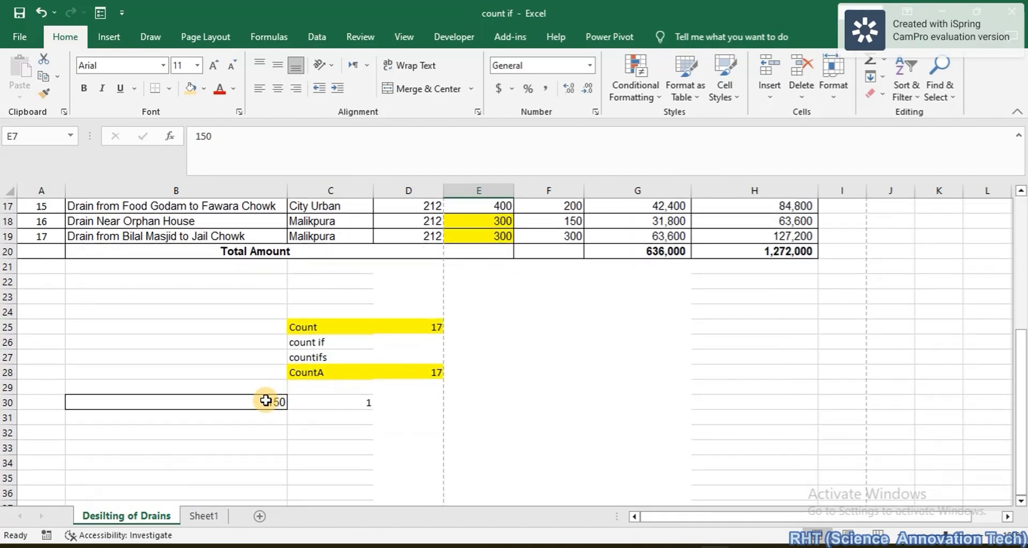
left_click(266, 401)
type("100")
key("Return")
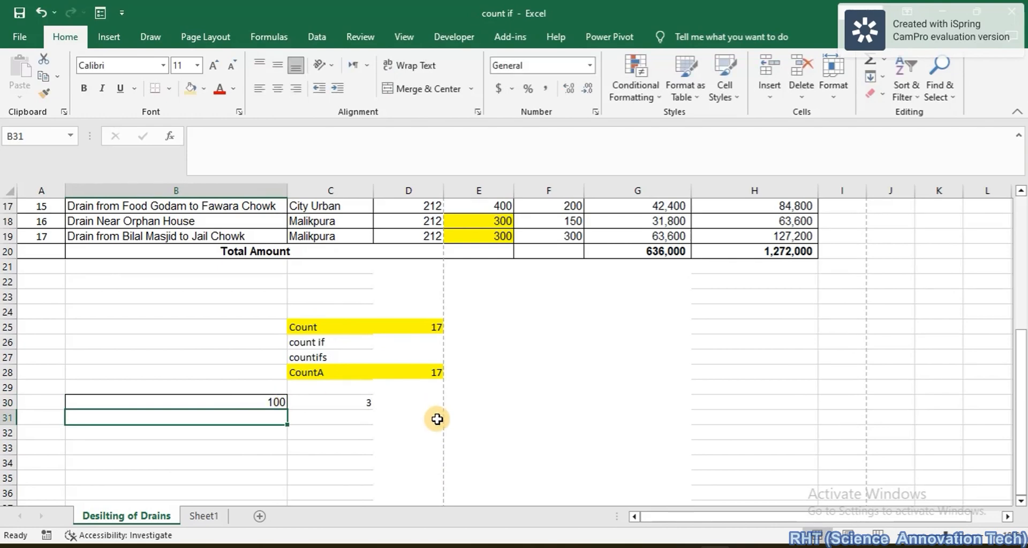
Fill the first matching 100 m length, in E9, with light green.
scroll(435, 417, "up", 4)
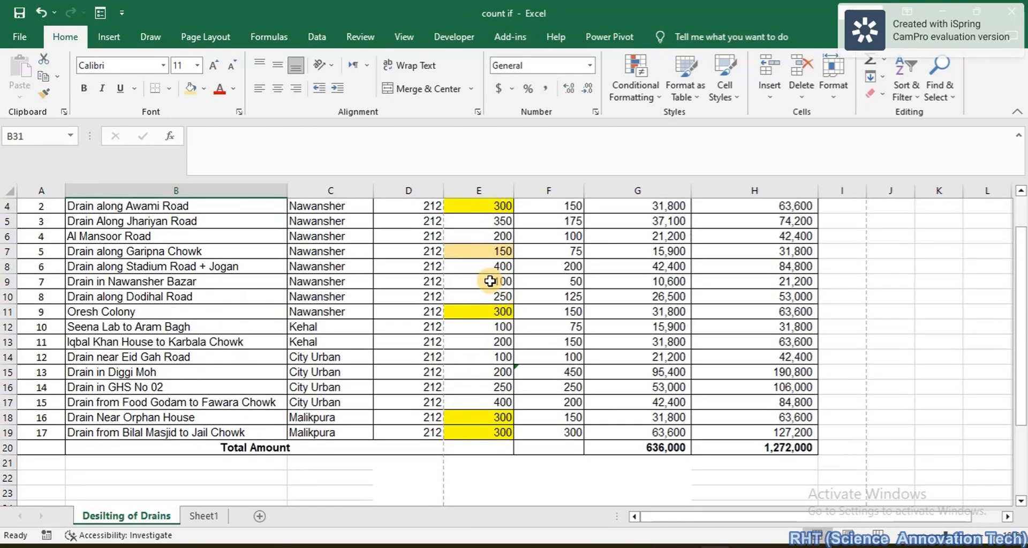
scroll(490, 282, "up", 2)
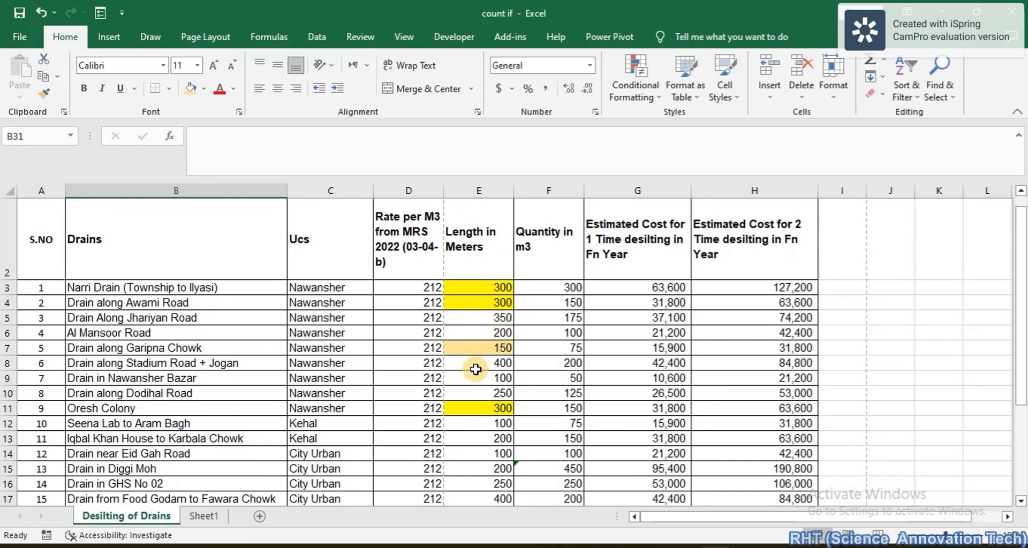
left_click(476, 375)
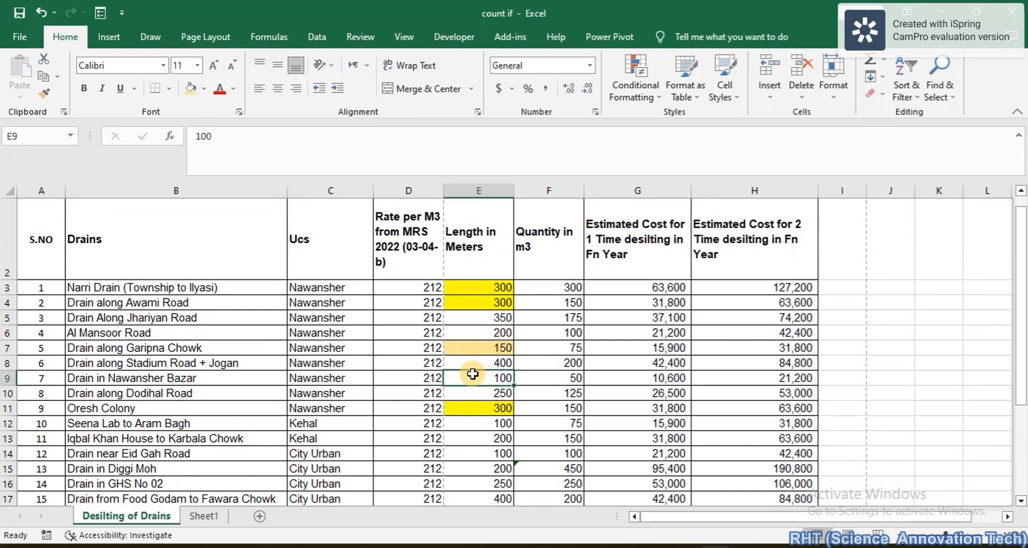
left_click(205, 89)
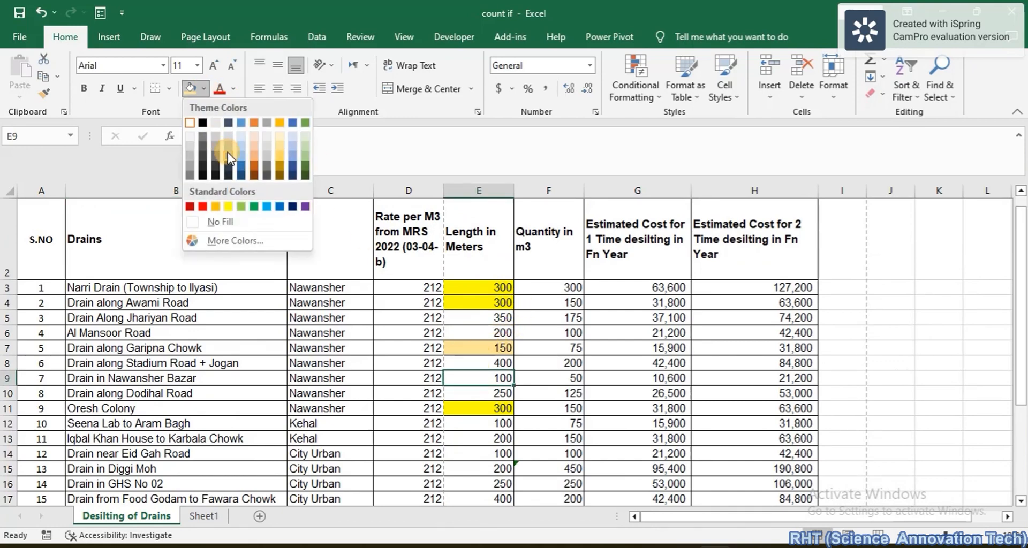
left_click(304, 151)
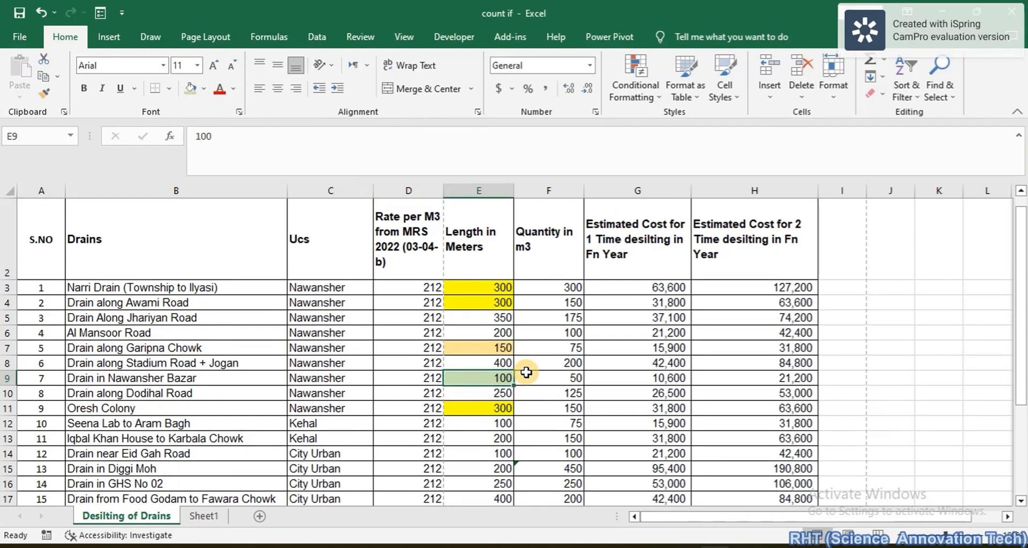
Apply the same light green fill to the other 100 m lengths in E12 and E14.
left_click(474, 422)
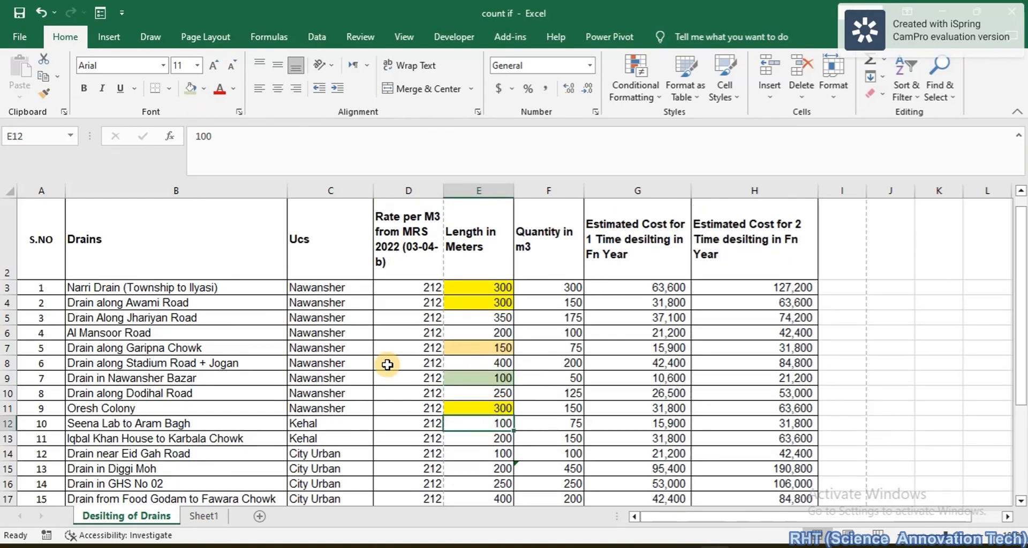
left_click(189, 88)
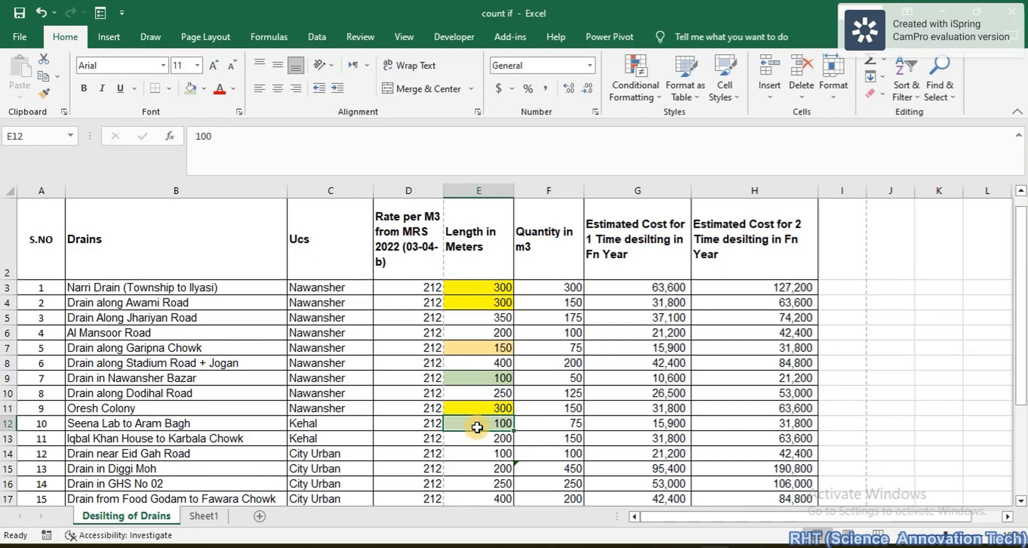
left_click(474, 451)
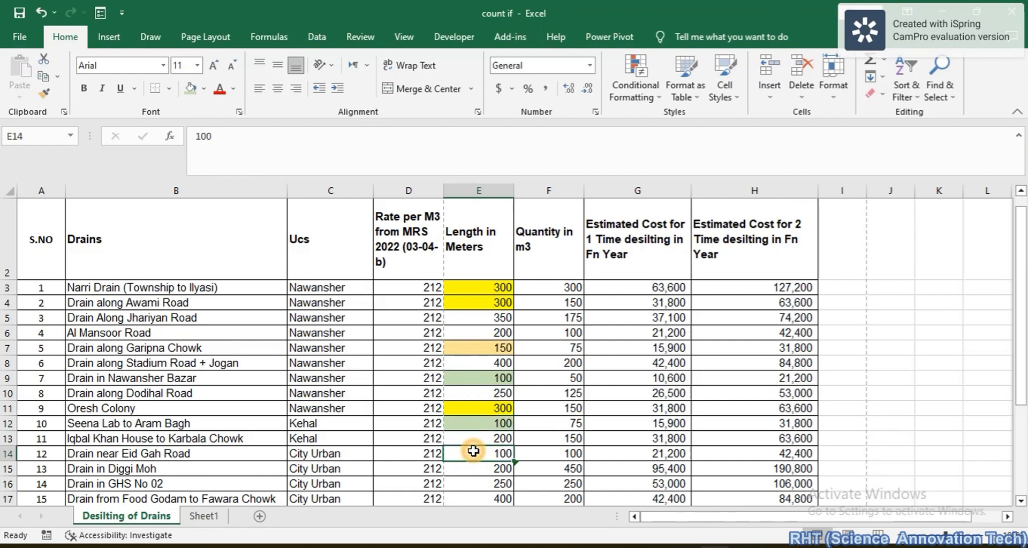
left_click(190, 90)
Compare the green-filled 100 m lengths with the criterion in B30 and the COUNTIF result in C30.
scroll(503, 360, "down", 2)
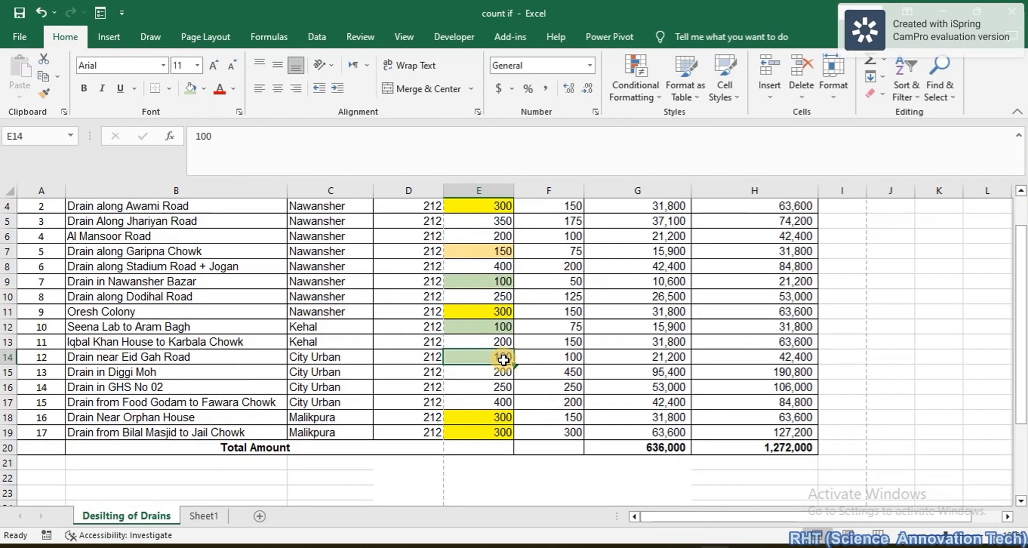
scroll(487, 424, "up", 1)
scroll(489, 429, "down", 9)
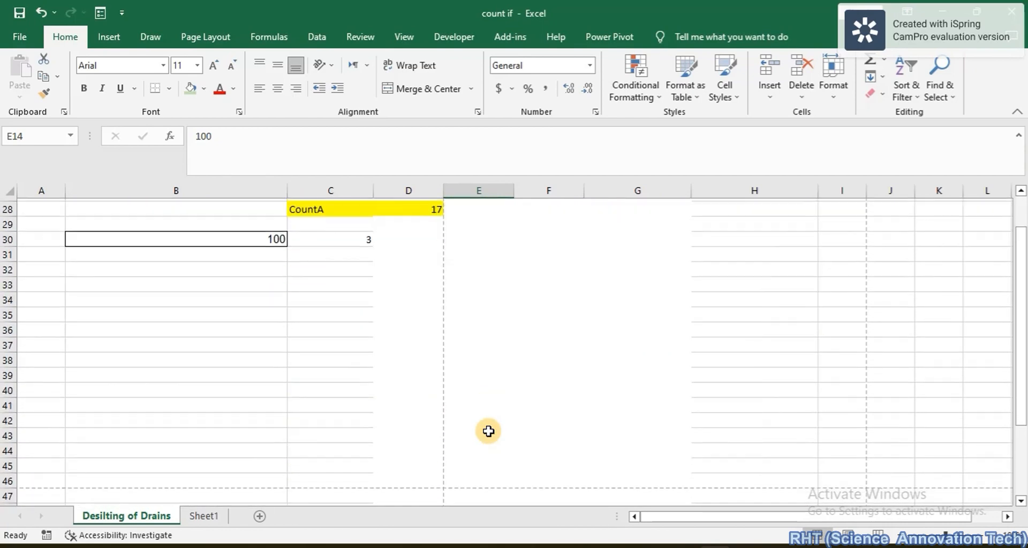
scroll(382, 342, "up", 3)
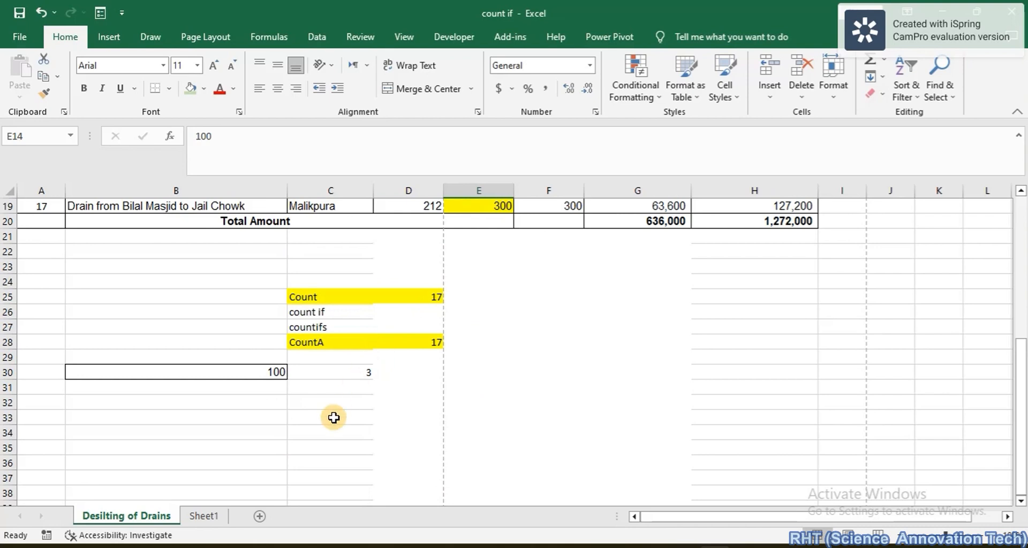
scroll(333, 418, "up", 1)
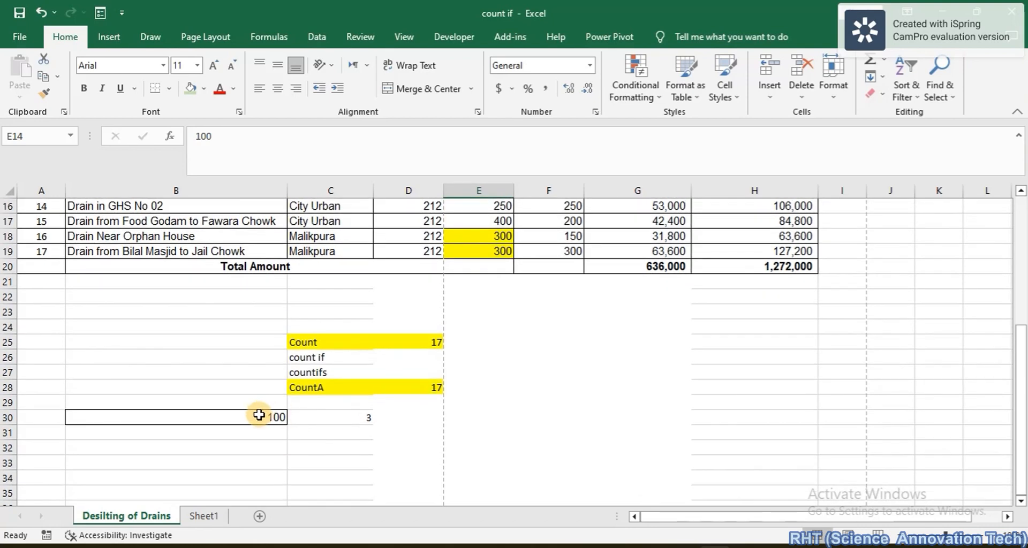
left_click(259, 415)
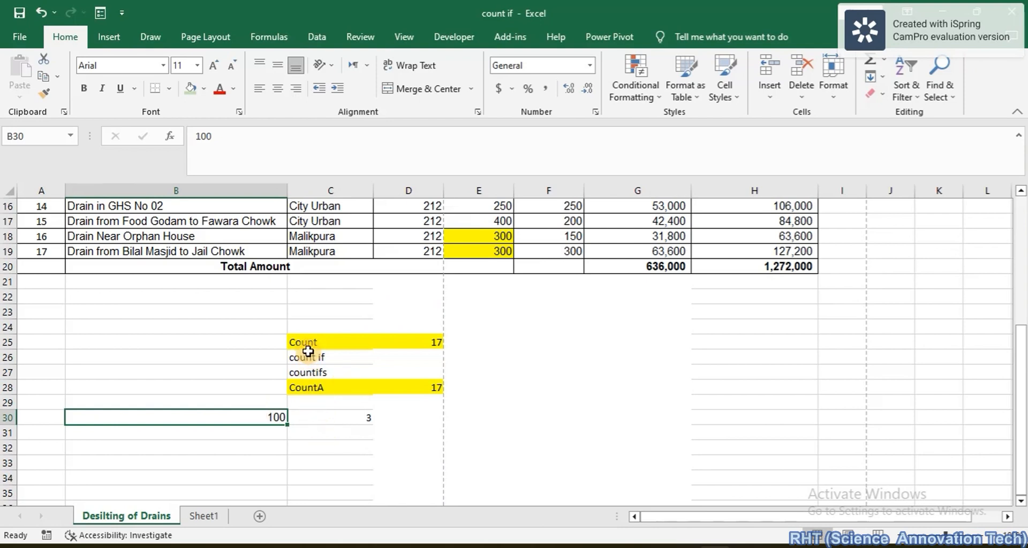
Start a COUNTIFS formula in C32 below the COUNTIF result.
left_click(320, 447)
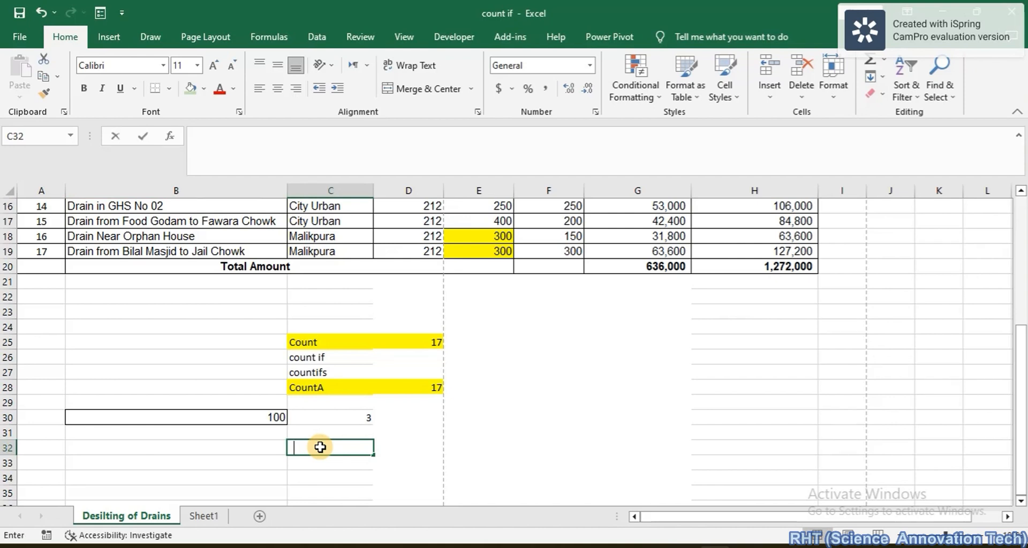
type("=")
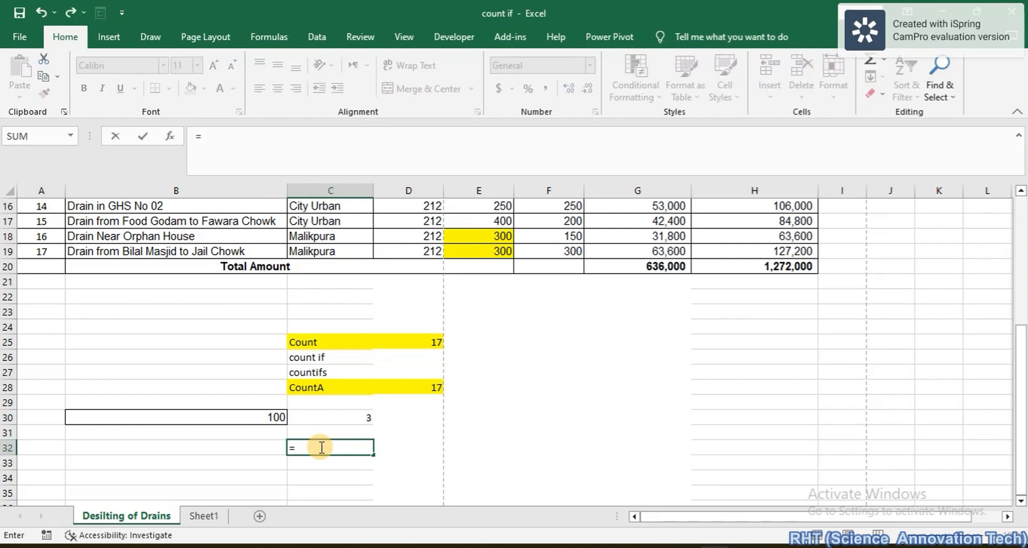
type("coun")
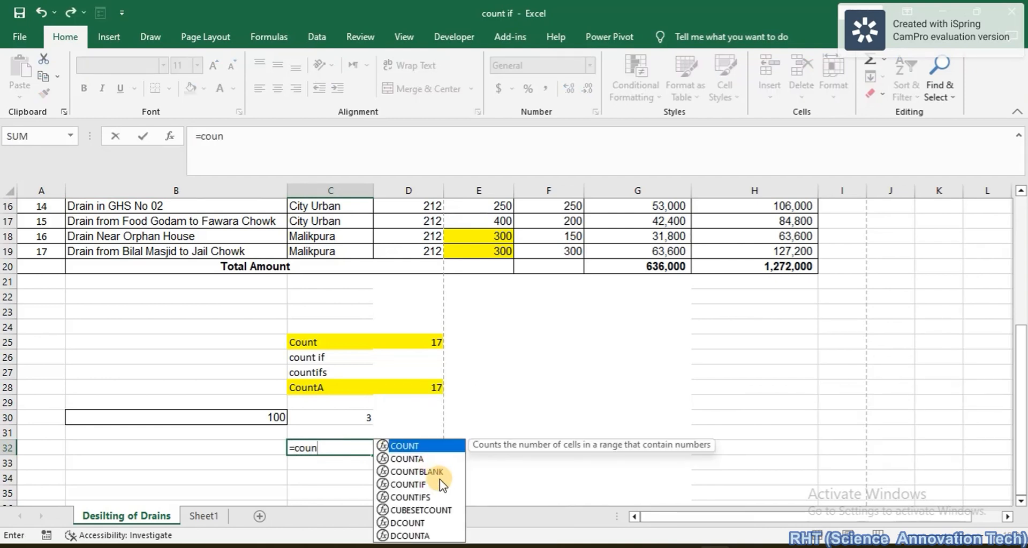
double_click(430, 494)
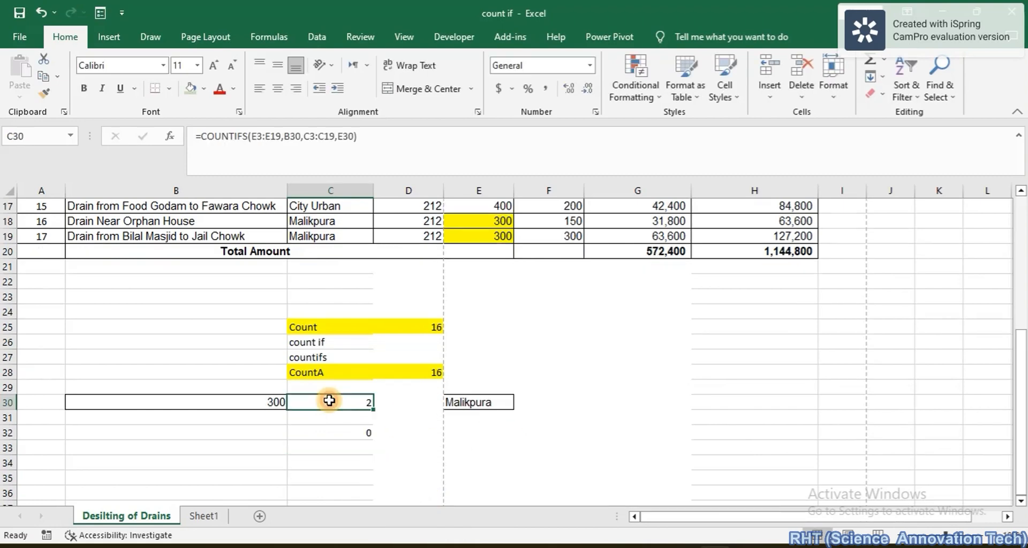
Replace the contents of C30 with the start of a new COUNTIFS formula.
scroll(329, 400, "up", 2)
scroll(329, 400, "down", 3)
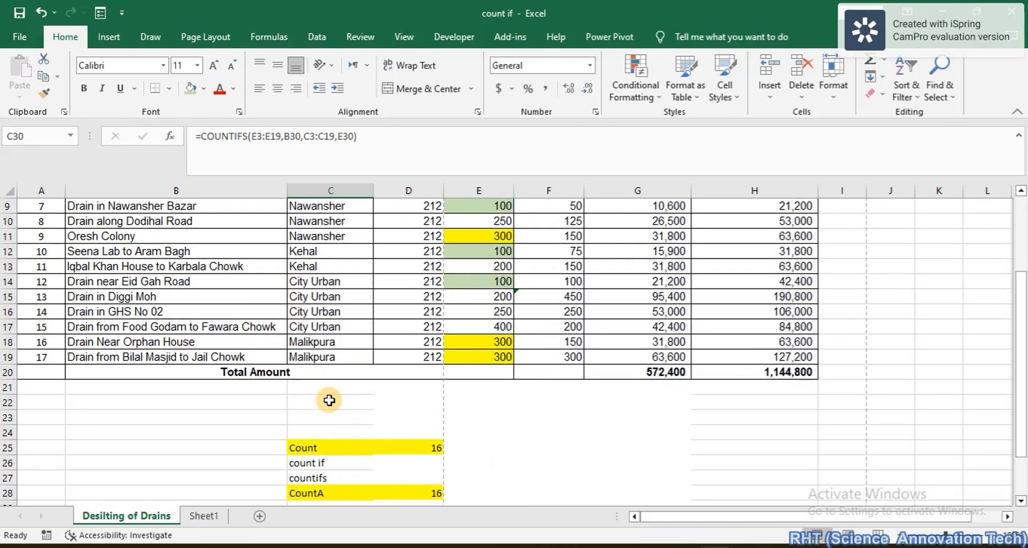
double_click(330, 402)
type("=")
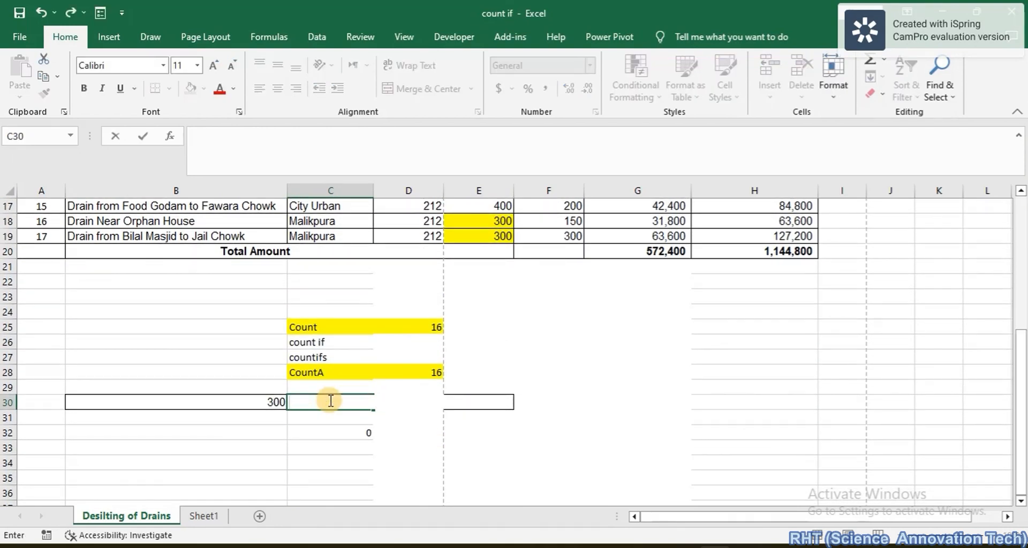
type("=su")
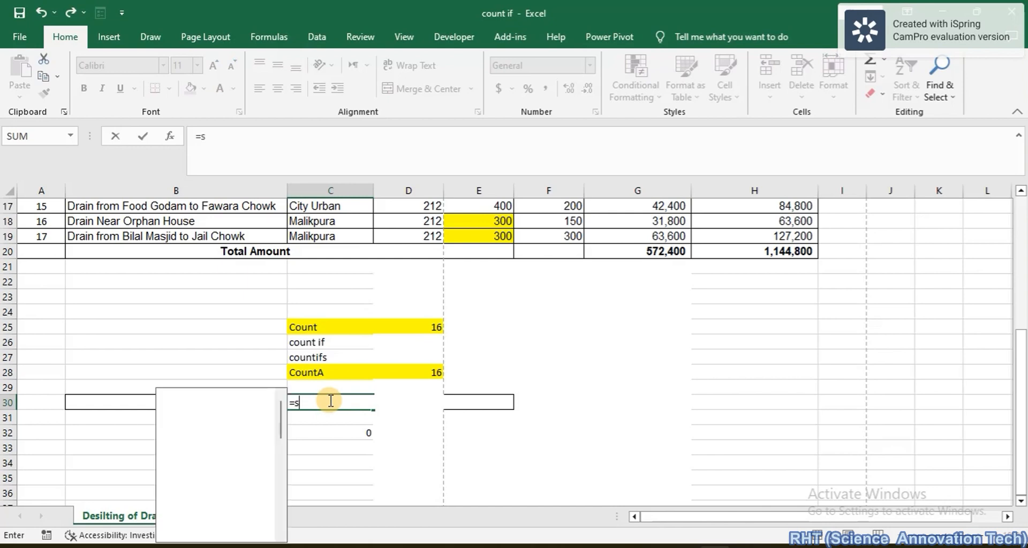
key("BackSpace")
key("BackSpace")
type("count")
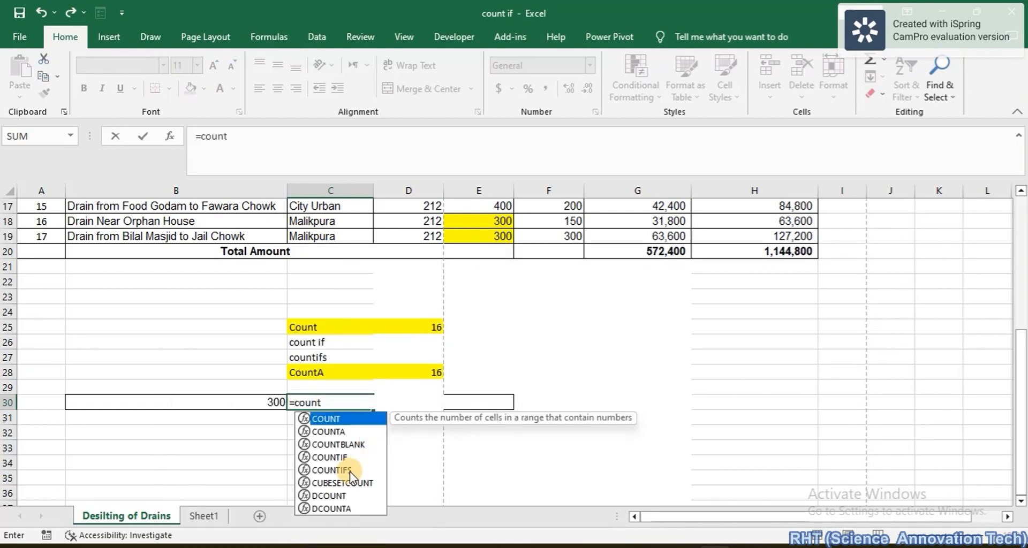
double_click(350, 471)
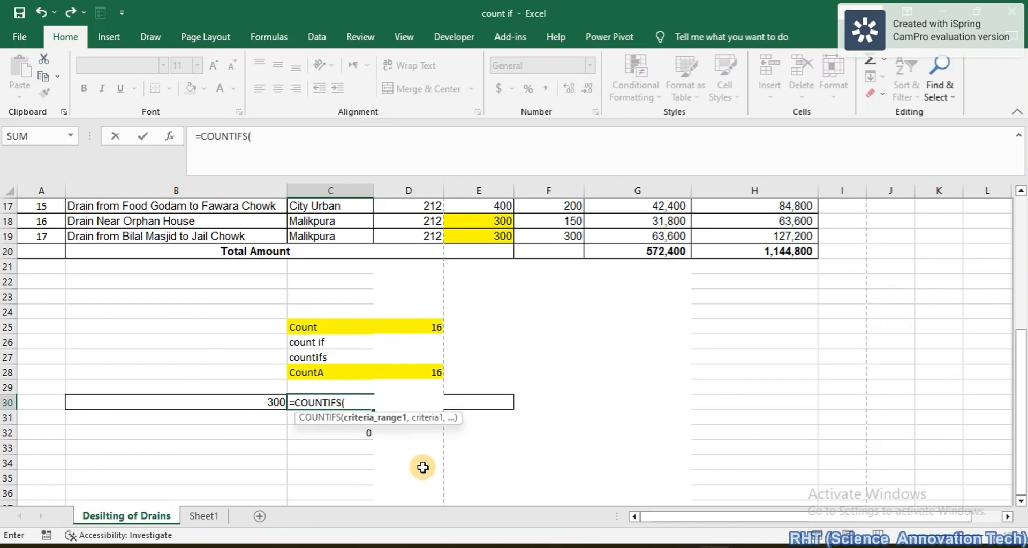
Give the COUNTIFS formula the lengths E3:E19 as first criteria range and B30 as its criterion.
scroll(429, 322, "up", 5)
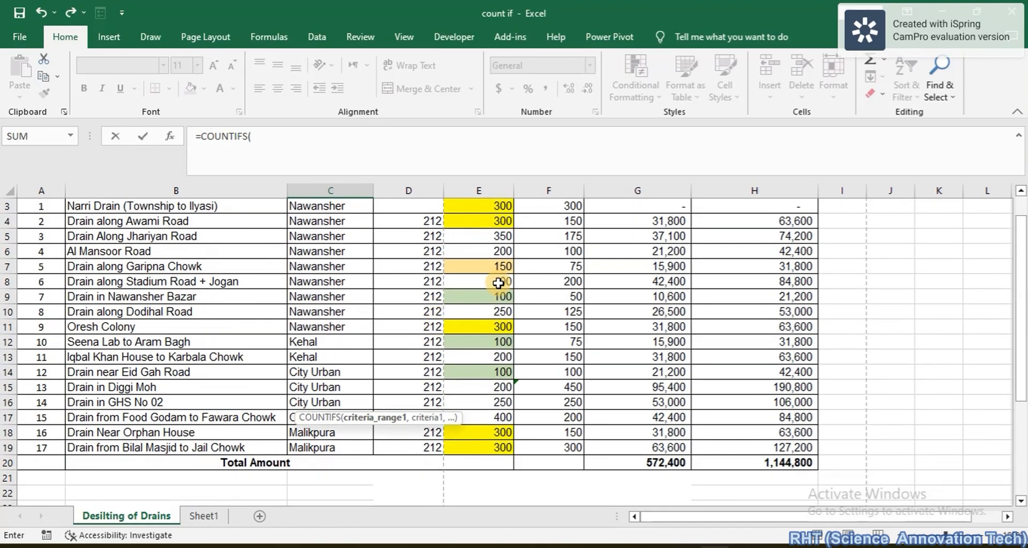
scroll(498, 283, "up", 2)
left_click_drag(480, 309, 486, 442)
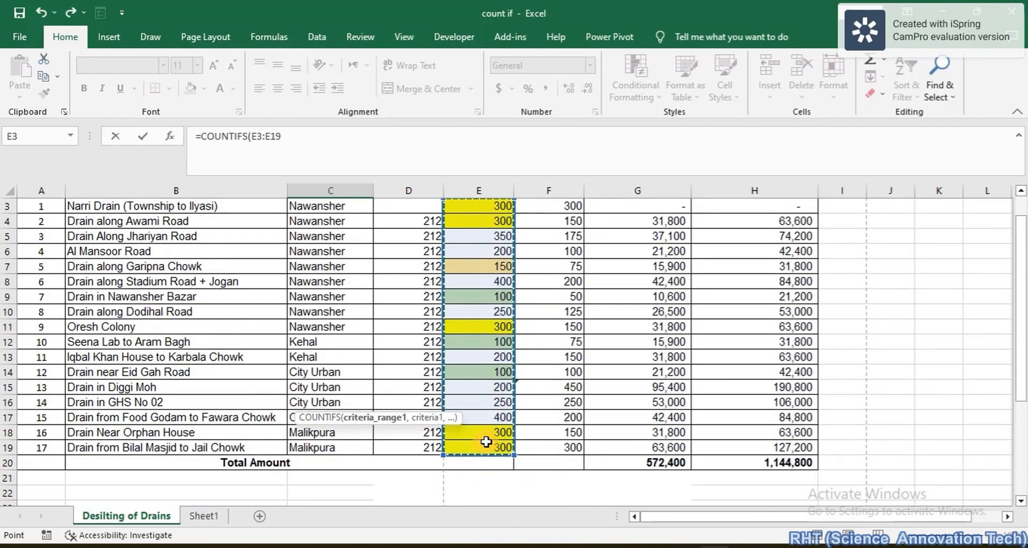
scroll(486, 442, "down", 4)
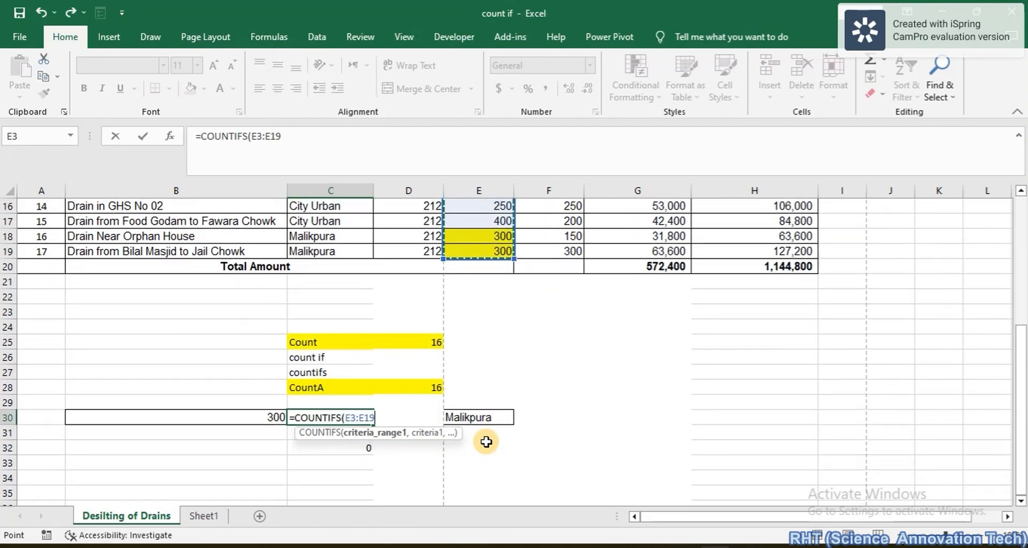
type(",")
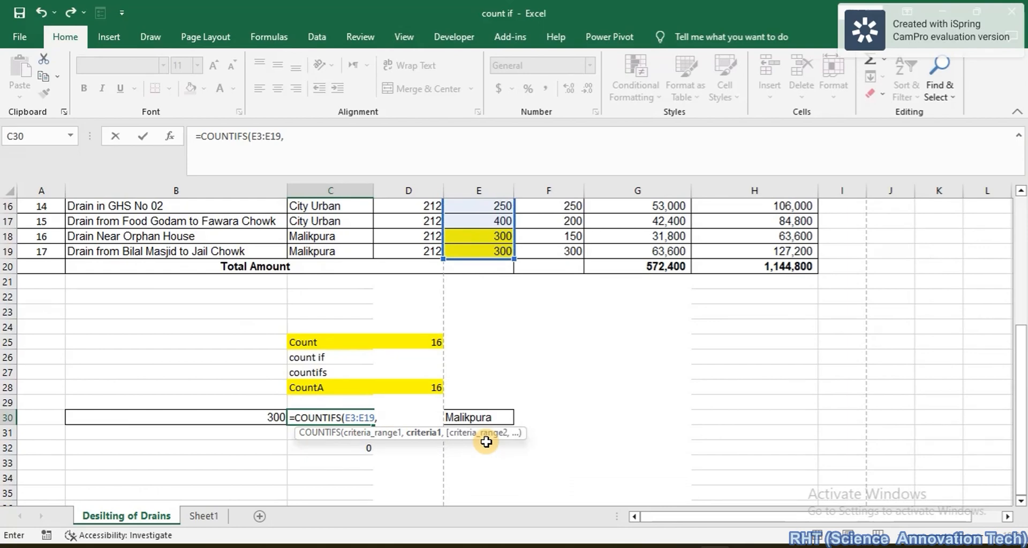
left_click(238, 417)
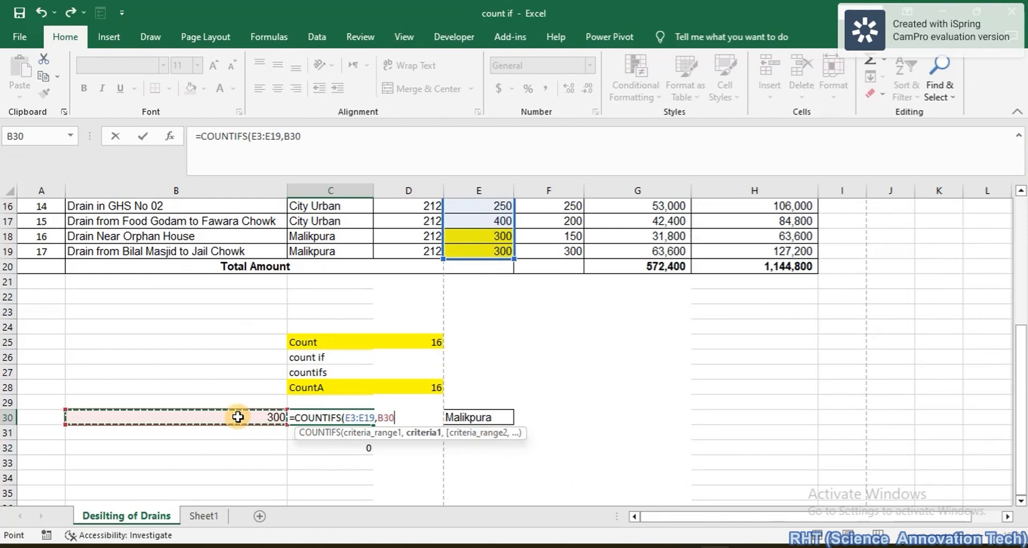
Add the Ucs range C3:C19 with E30 as second criterion and complete the COUNTIFS formula in C30.
type(",")
scroll(335, 265, "up", 5)
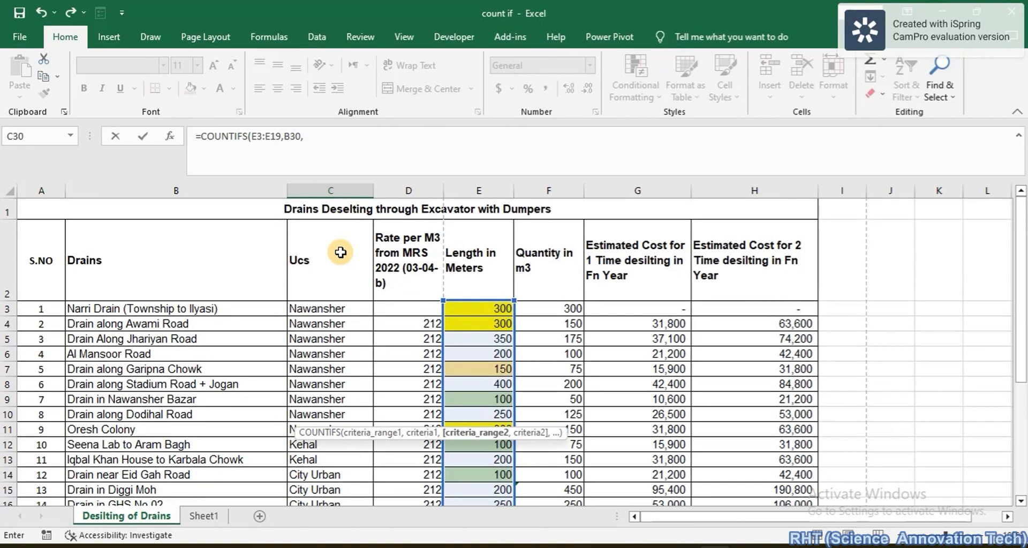
left_click_drag(318, 309, 325, 443)
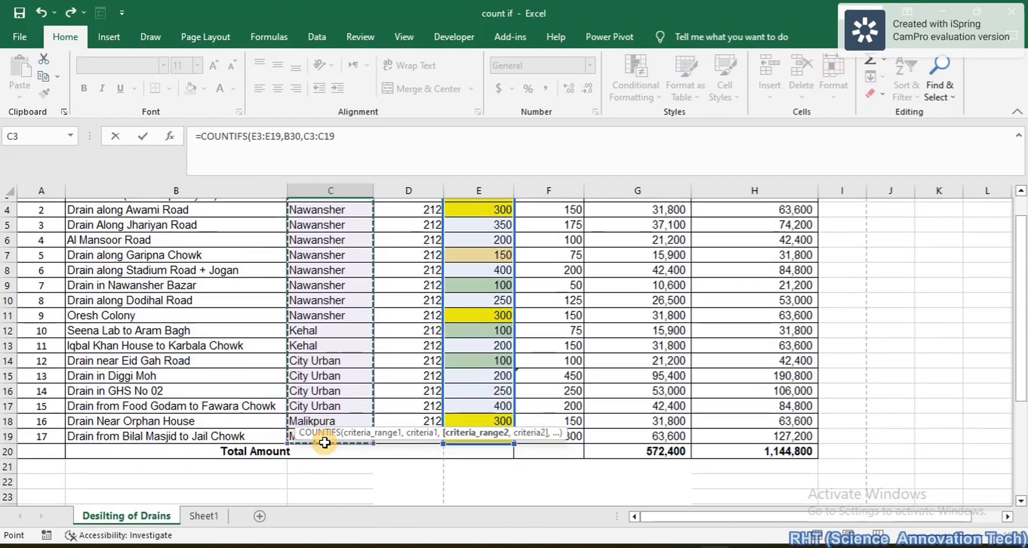
scroll(323, 447, "down", 4)
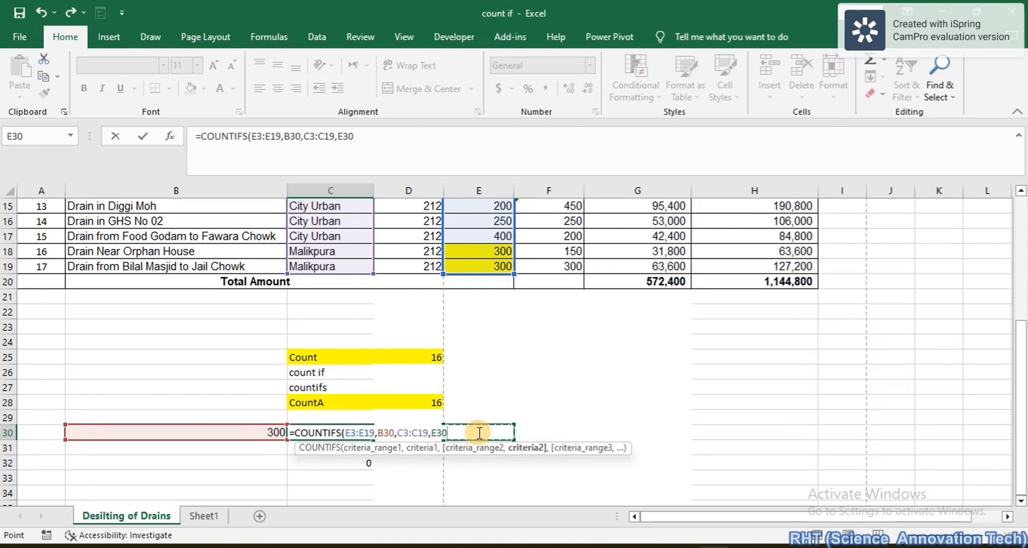
key("Return")
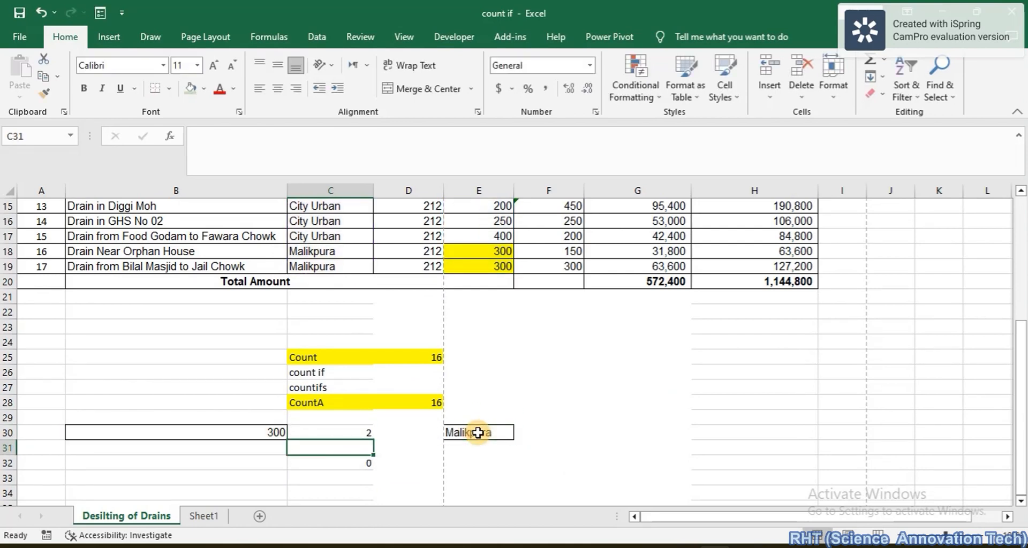
Compare the 300 m lengths and their Ucs entries in the table with the criteria in B30 and E30 and the COUNTIFS result in C30.
left_click(258, 430)
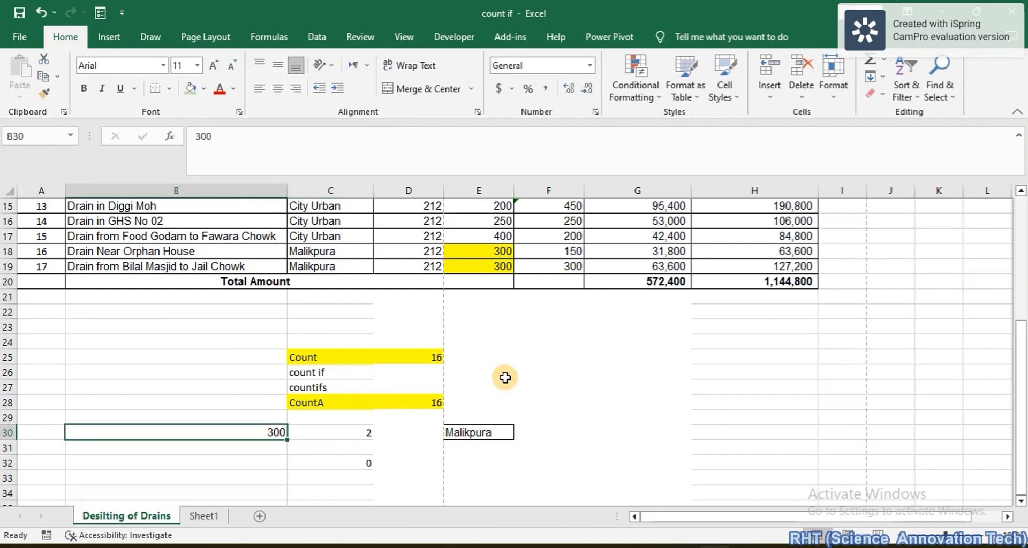
scroll(457, 319, "up", 1)
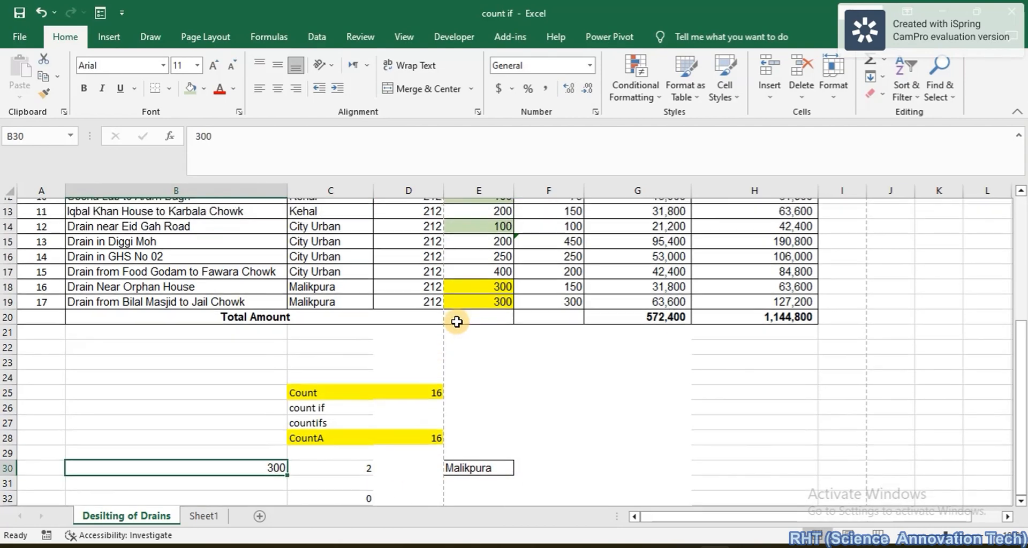
left_click(322, 298)
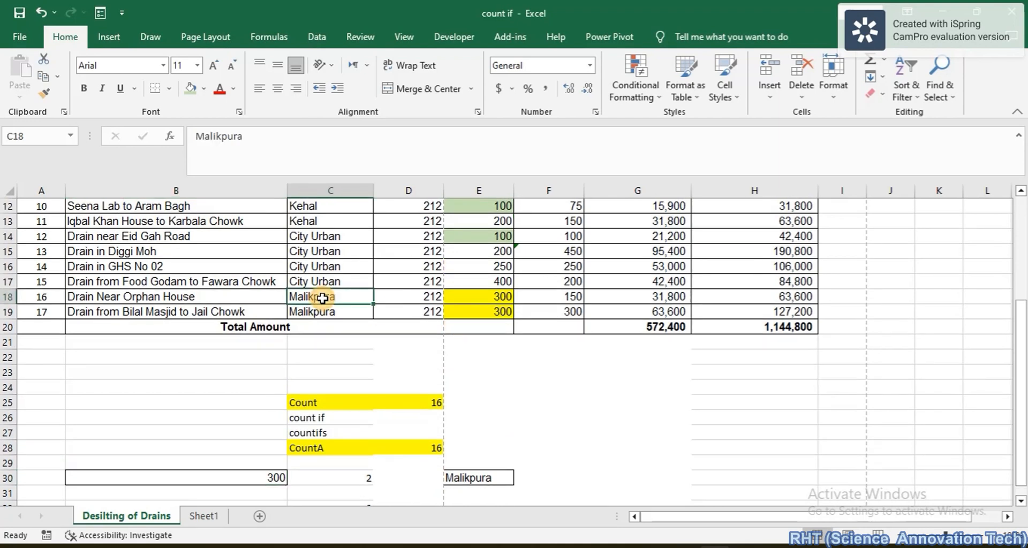
left_click(498, 299)
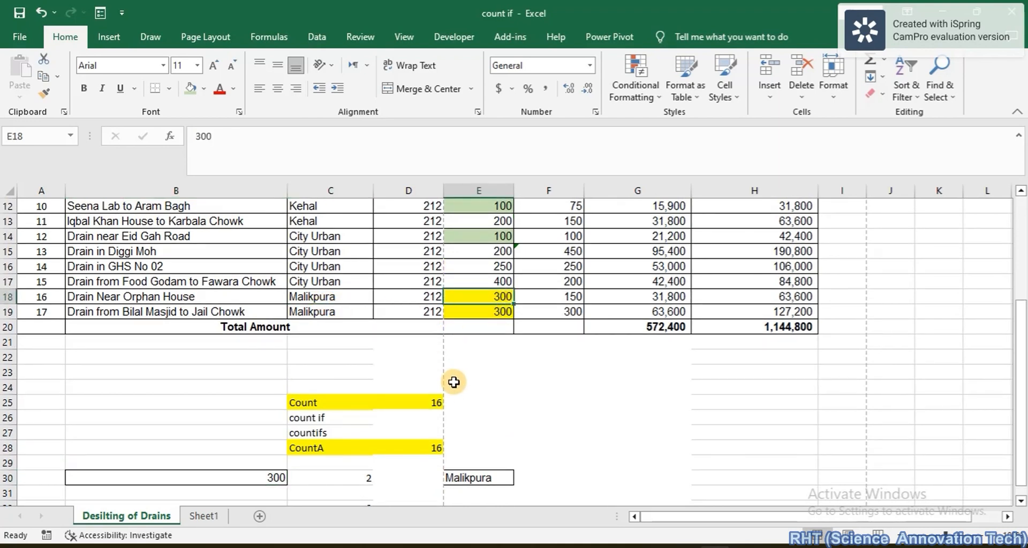
scroll(484, 314, "up", 3)
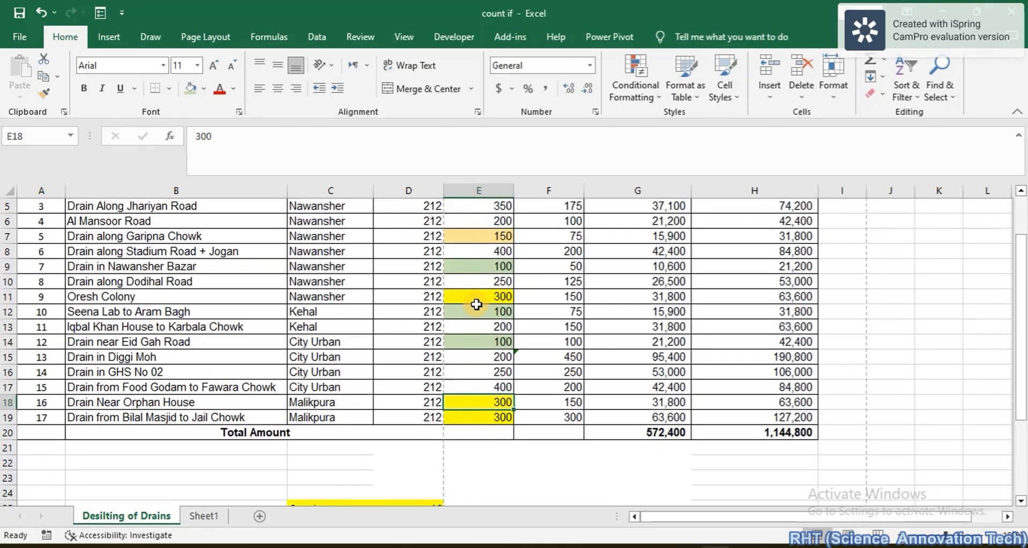
left_click(472, 295)
scroll(471, 298, "up", 2)
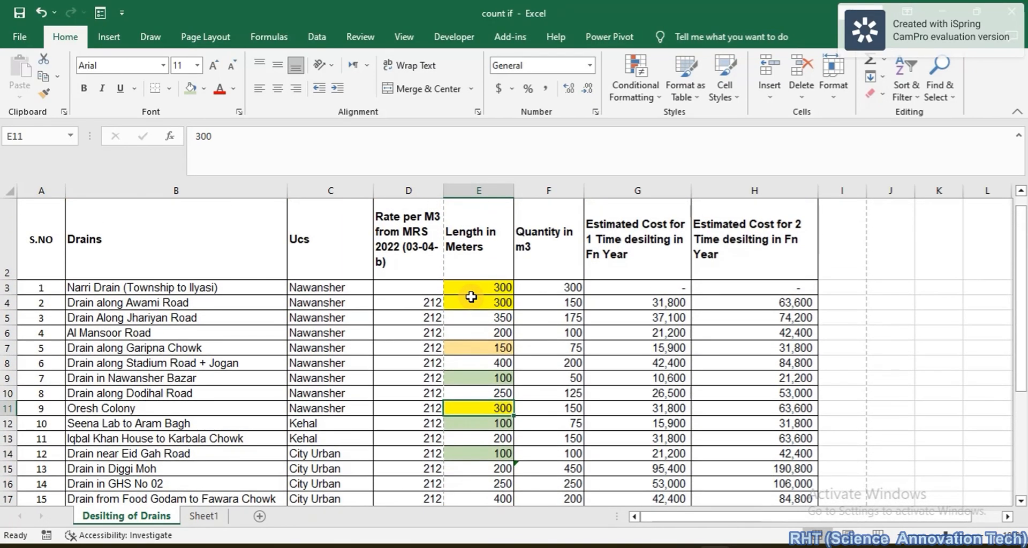
scroll(472, 297, "down", 5)
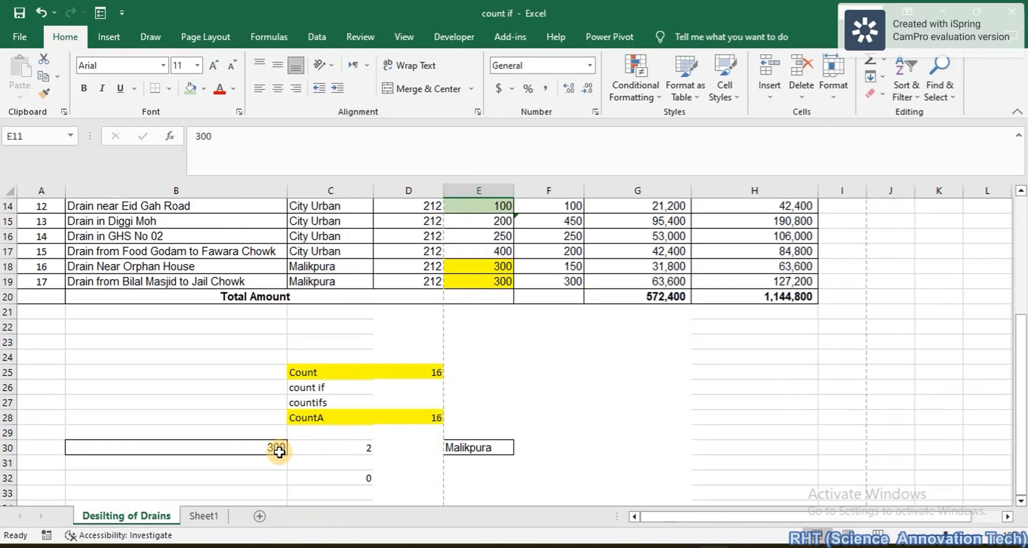
left_click(350, 448)
scroll(289, 448, "up", 2)
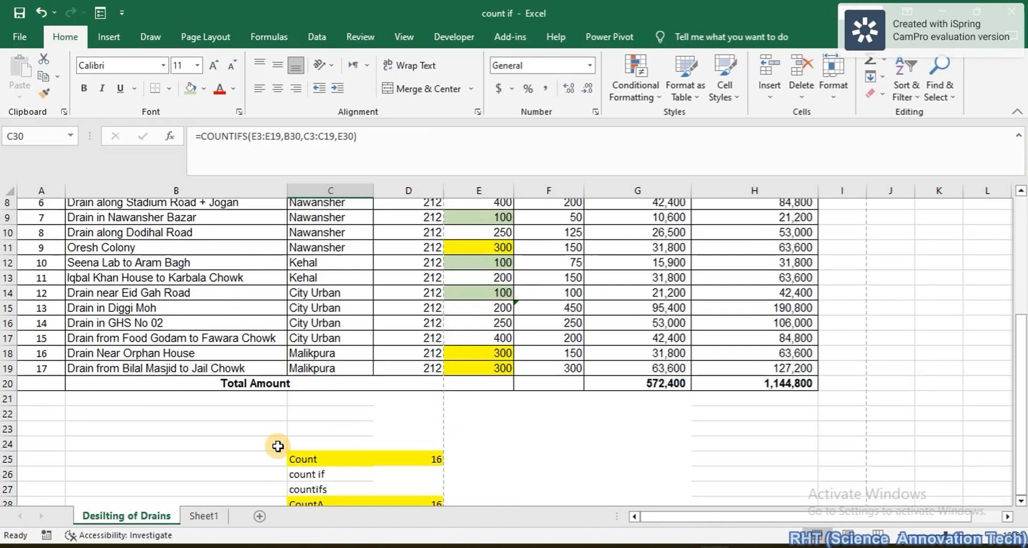
scroll(278, 447, "down", 2)
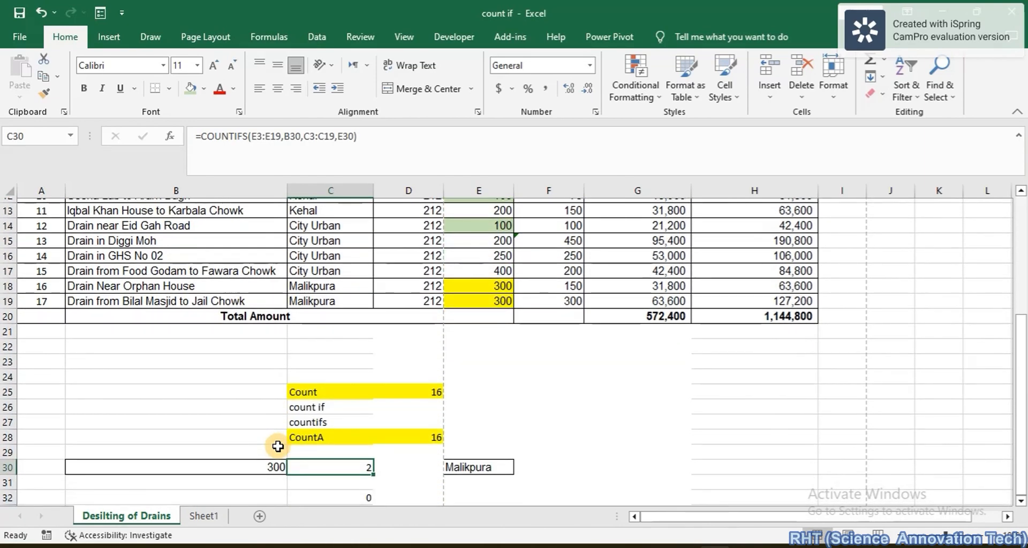
scroll(278, 447, "up", 3)
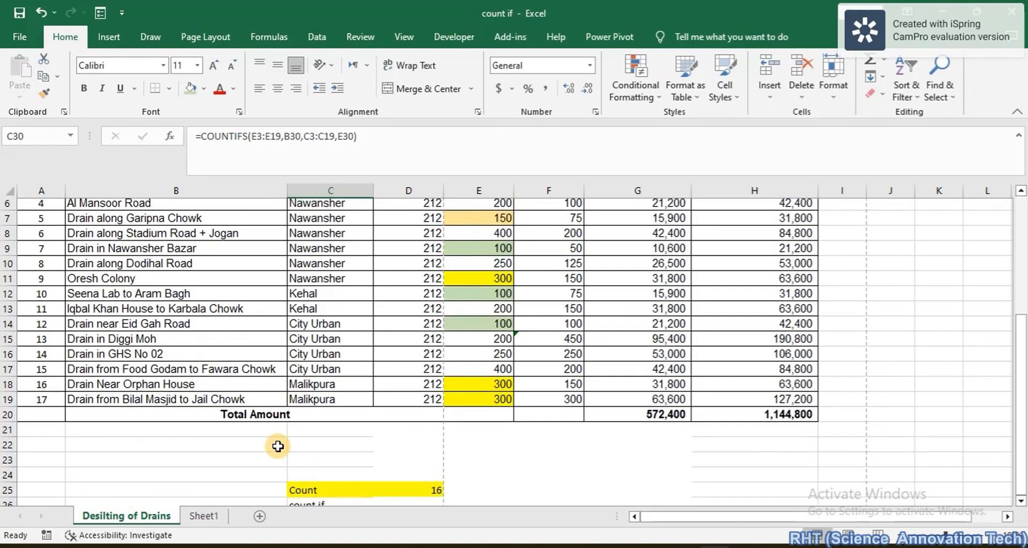
scroll(278, 447, "down", 2)
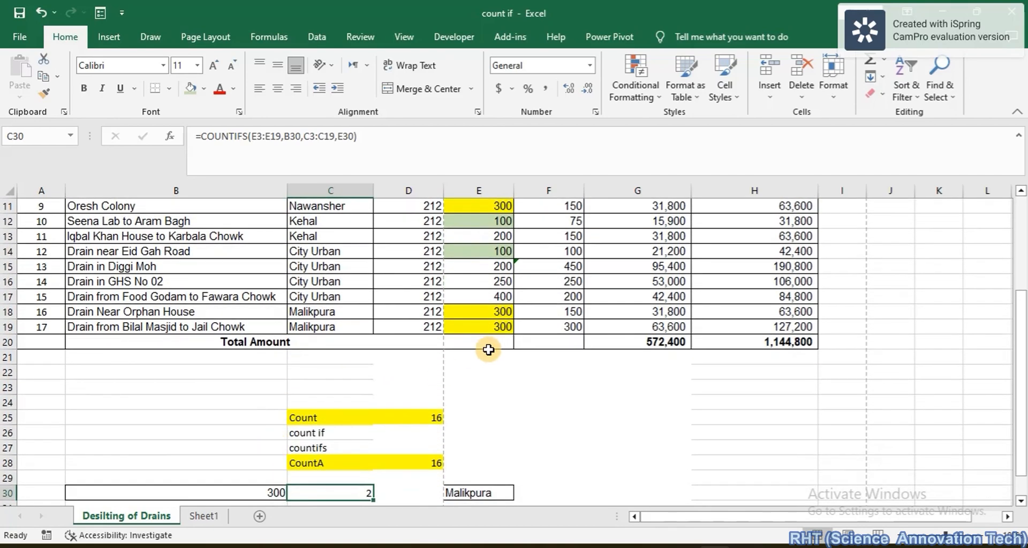
Change the length of Drain Near Orphan House in E18 to 200 to test the COUNTIFS result.
left_click(489, 316)
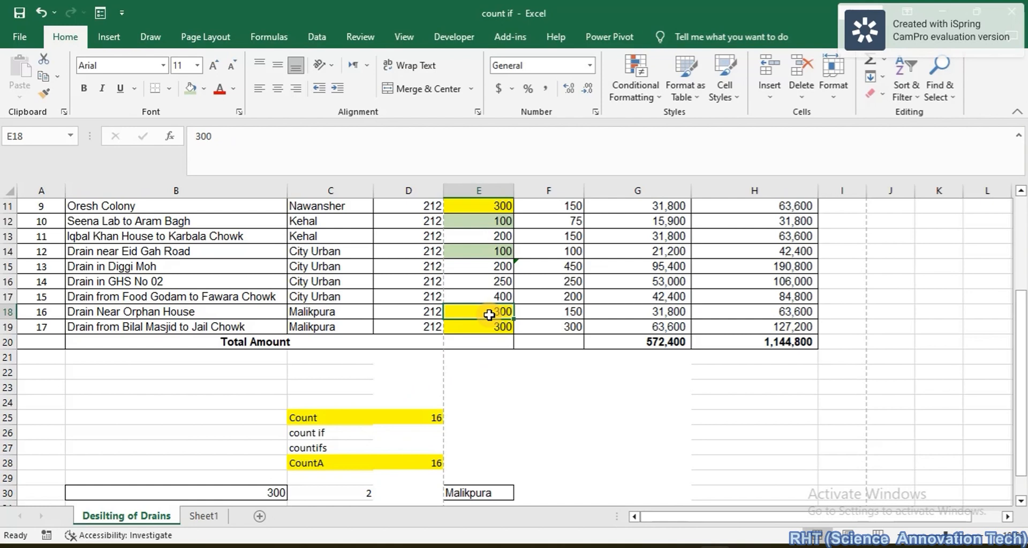
type("200")
key("Return")
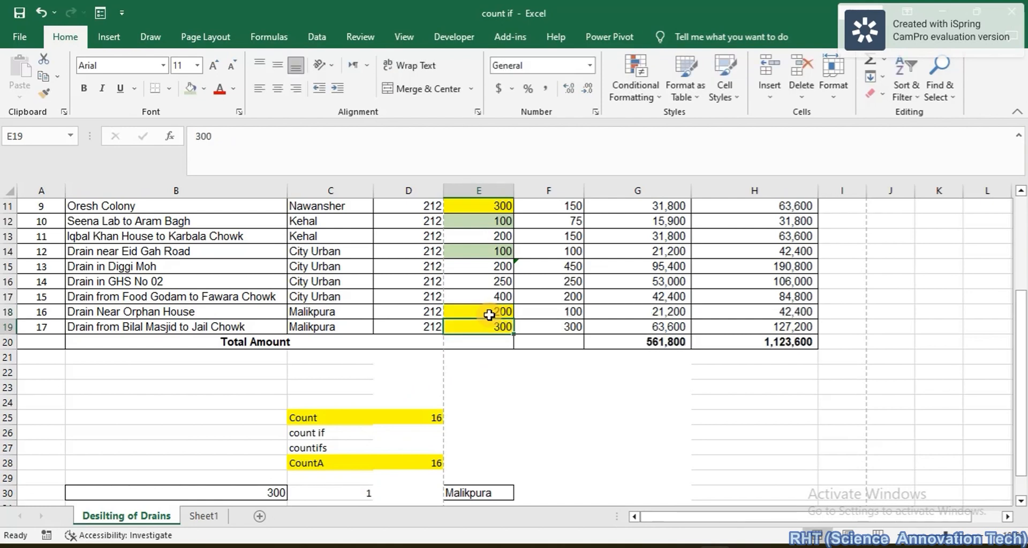
left_click(489, 315)
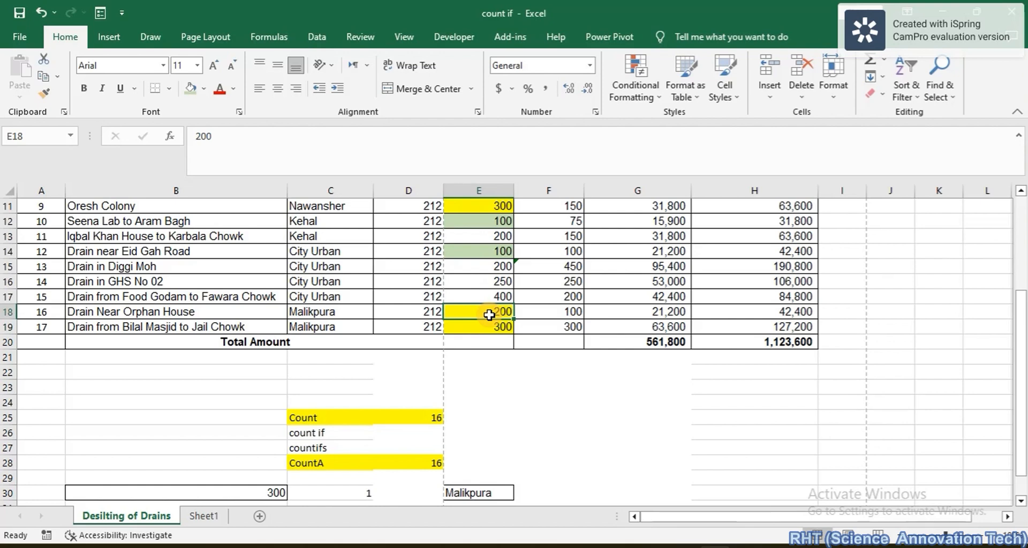
Copy the Malikpura entry from C18 into C14, the Ucs cell of Drain near Eid Gah Road.
left_click(334, 315)
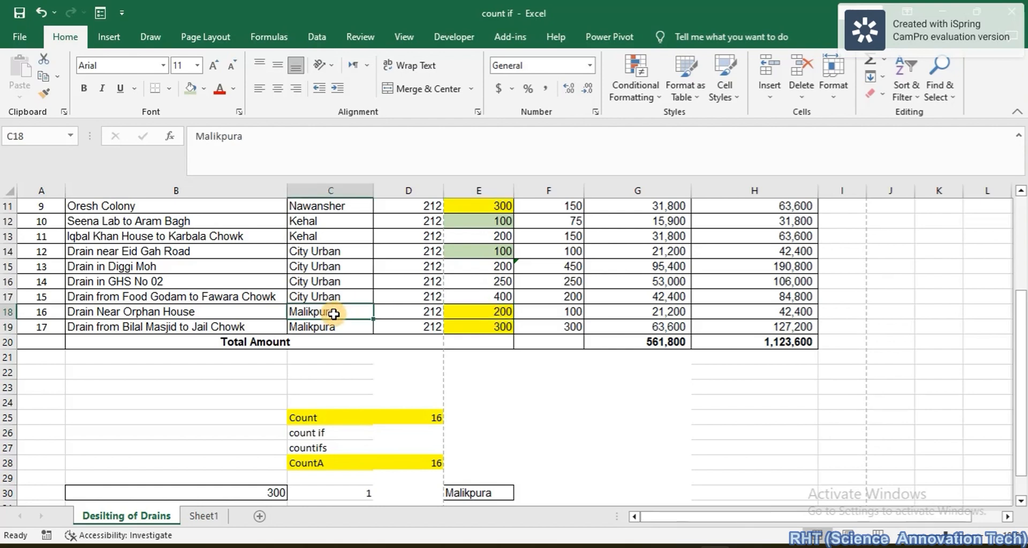
key("ctrl+c")
left_click(305, 252)
key("ctrl+v")
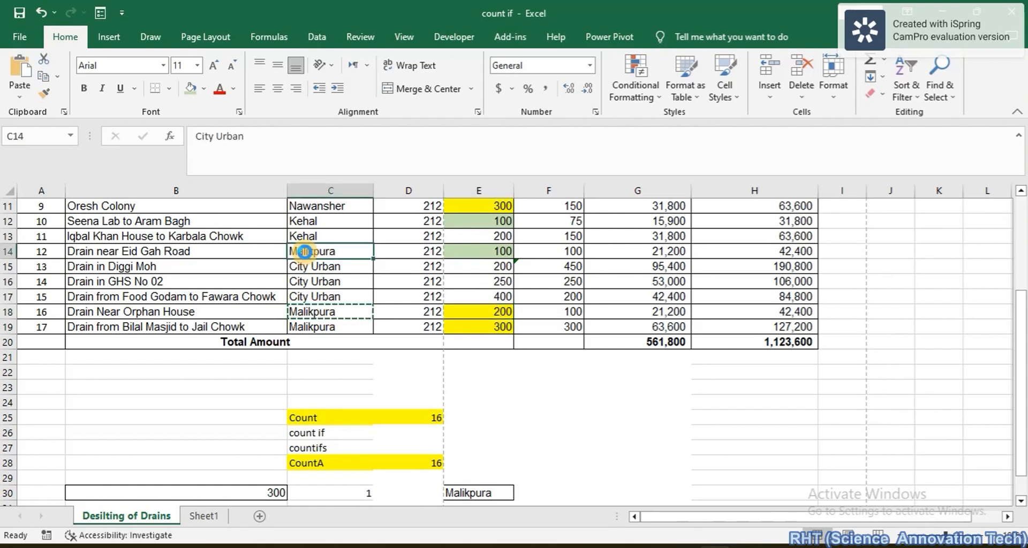
scroll(451, 340, "down", 1)
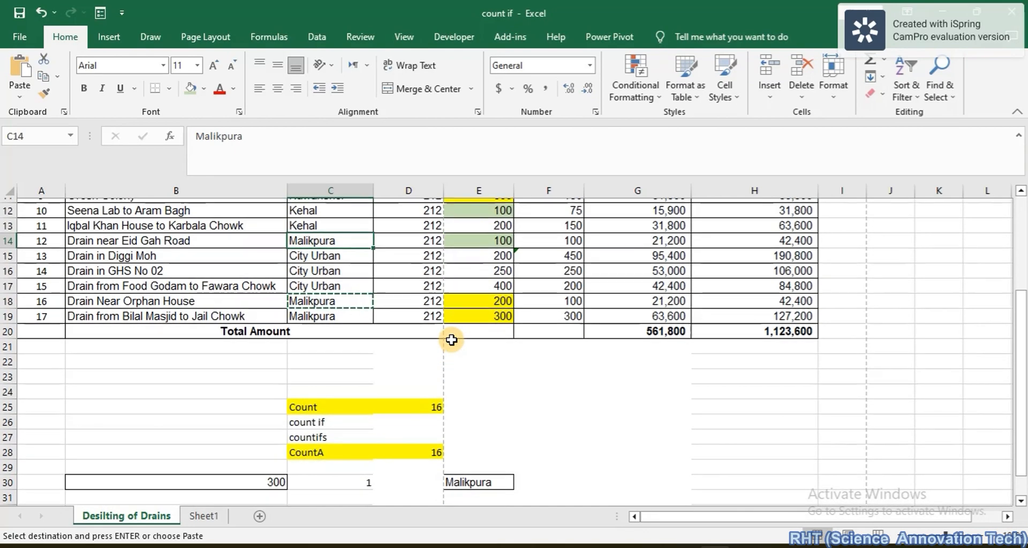
Set the length of Drain near Eid Gah Road in E14 to 300 and check the COUNTIFS result in C30.
scroll(452, 341, "up", 1)
left_click(488, 266)
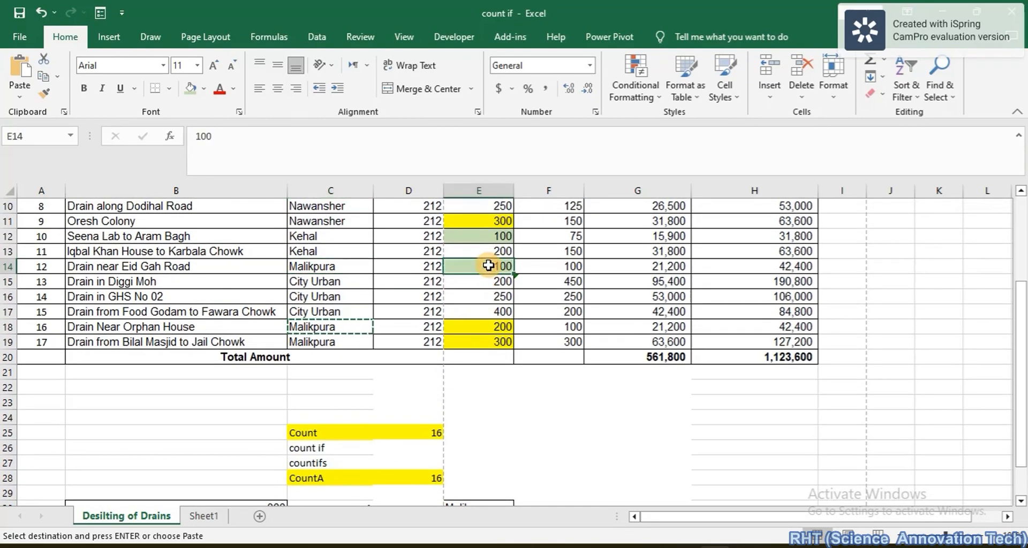
type("300")
key("Return")
scroll(489, 266, "down", 2)
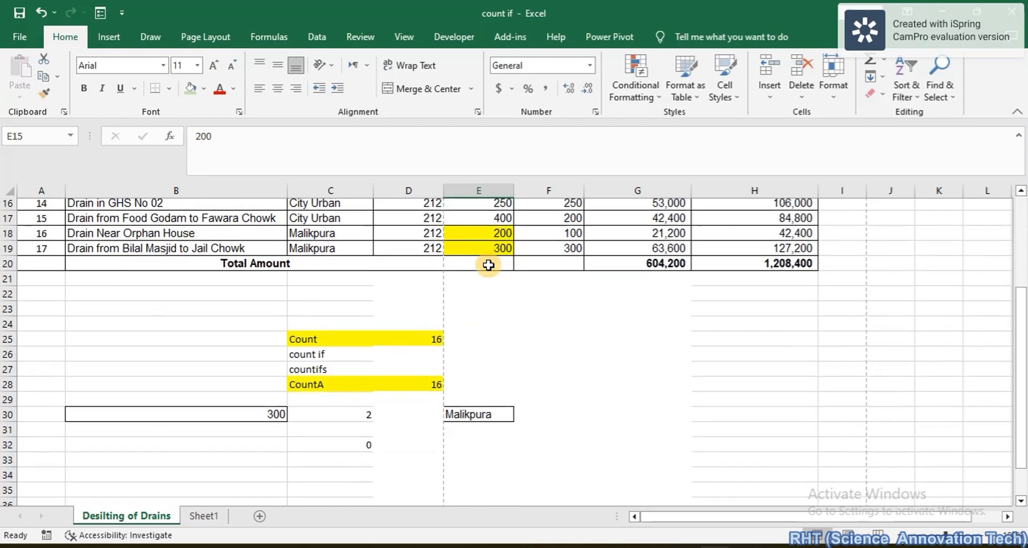
Copy the Malikpura entry from C14 into C4, the Ucs cell of Drain along Awami Road, and check the COUNTIFS result in C30.
scroll(354, 411, "up", 3)
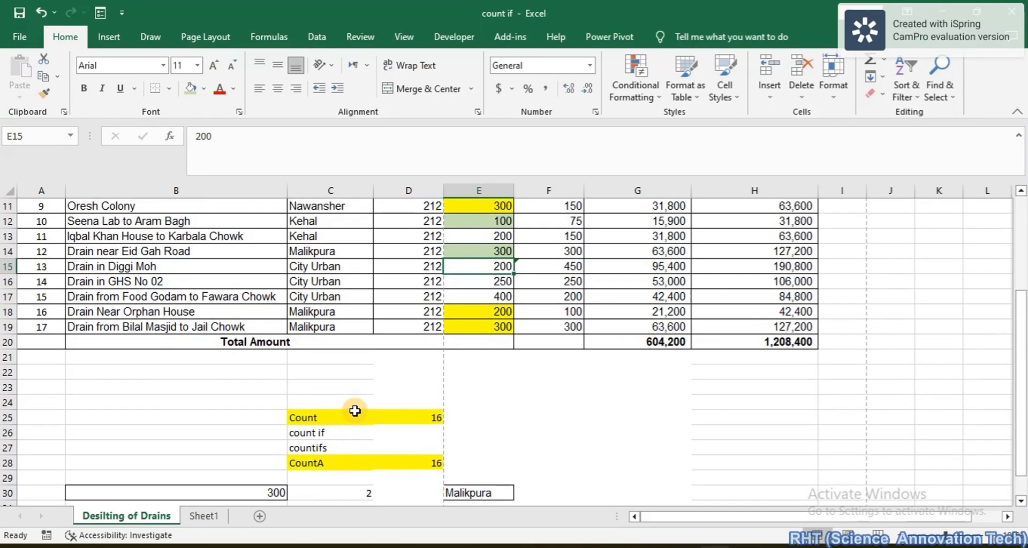
left_click(318, 295)
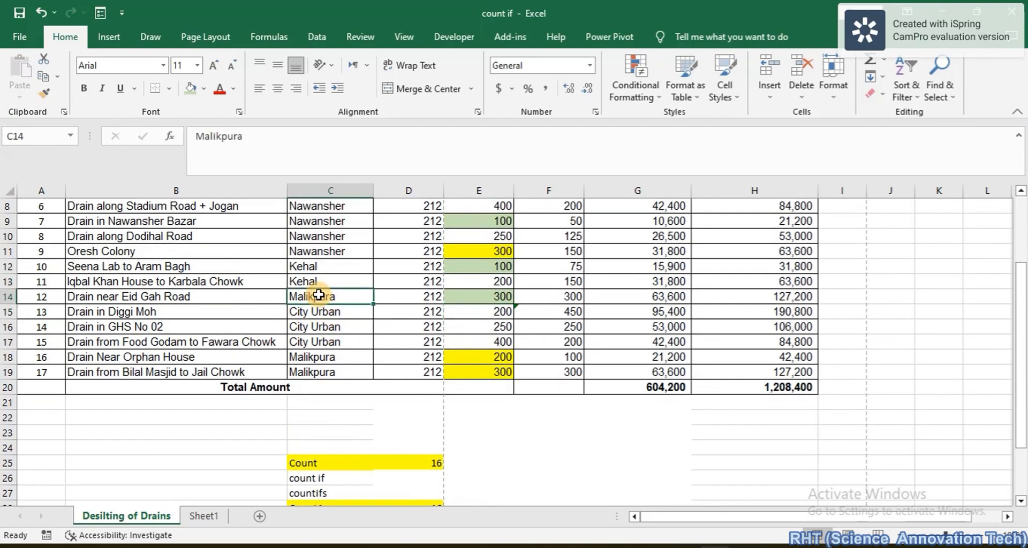
key("ctrl+c")
scroll(319, 295, "up", 2)
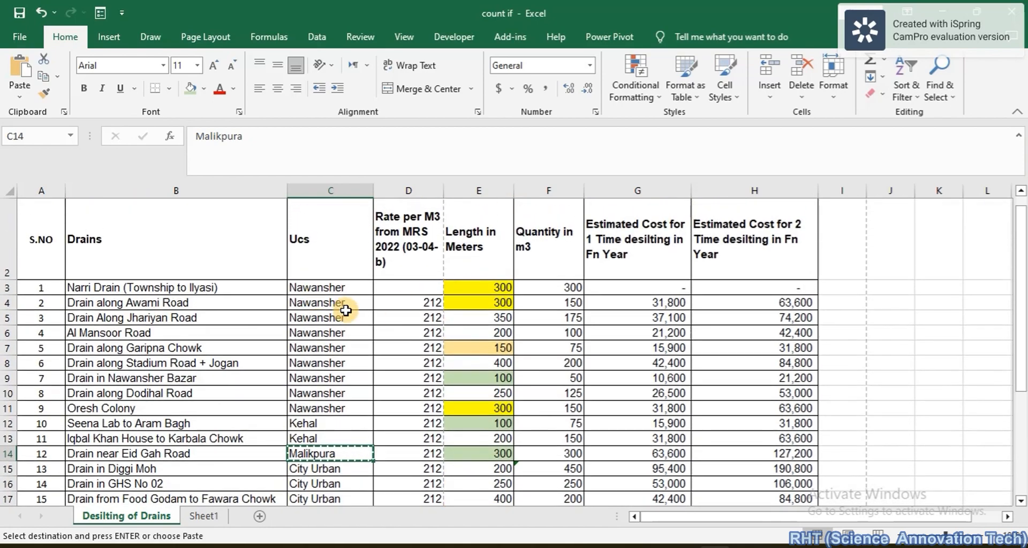
left_click(336, 304)
scroll(336, 304, "down", 5)
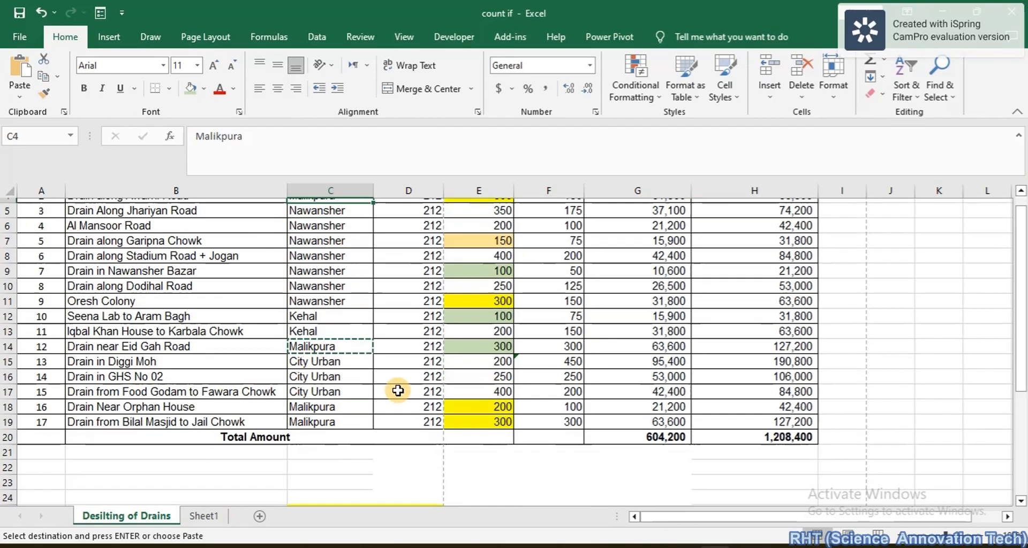
left_click(362, 406)
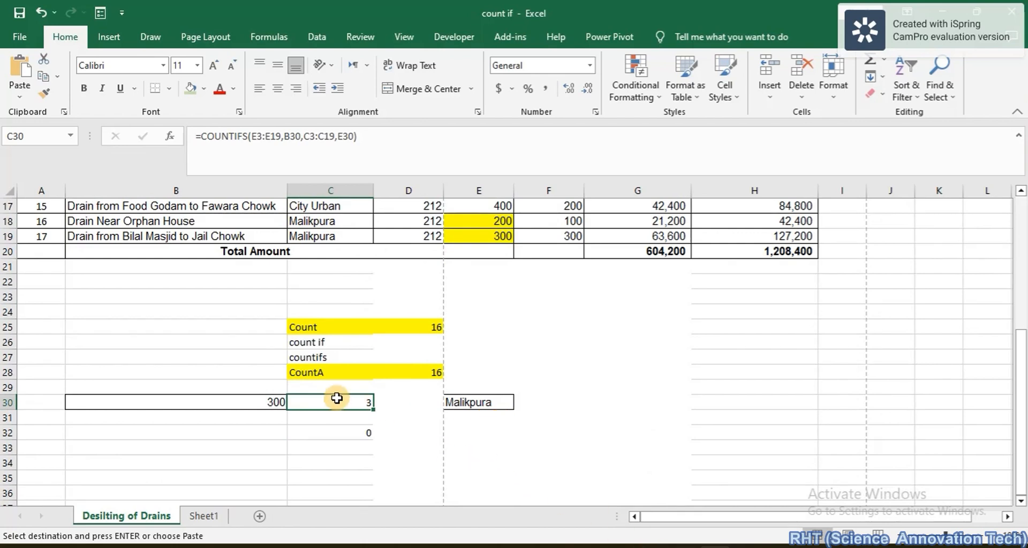
left_click(582, 374)
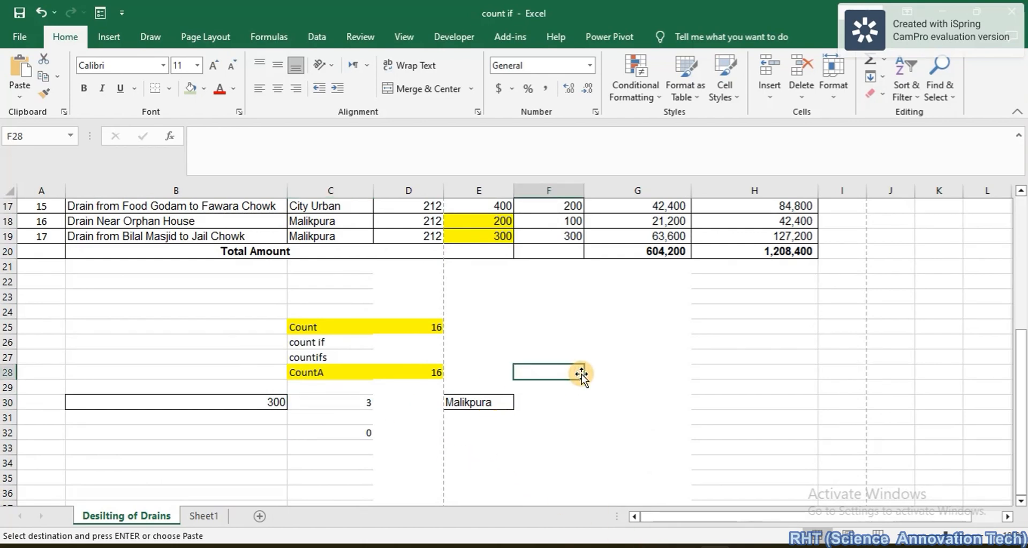